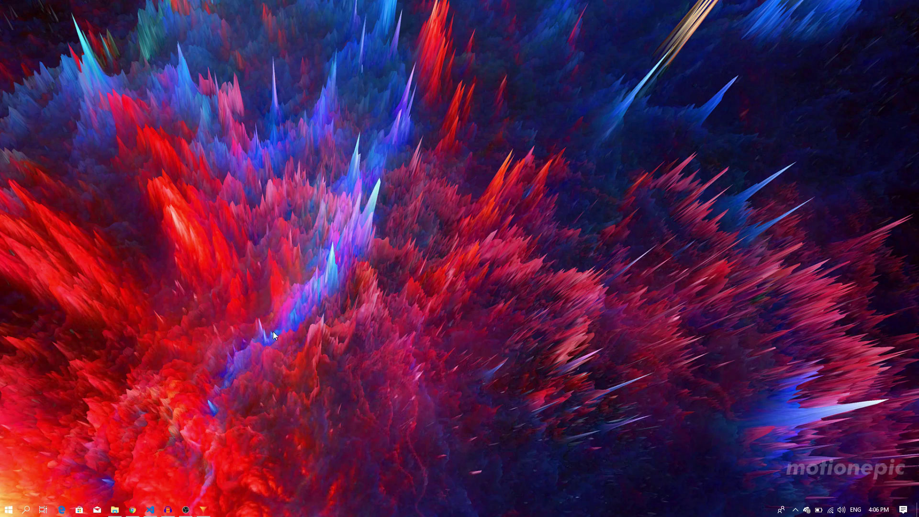
Step: Switch to HitFilm Express and create a composite shot named "main" with a duration of 4 seconds
click(202, 510)
click(91, 44)
click(96, 56)
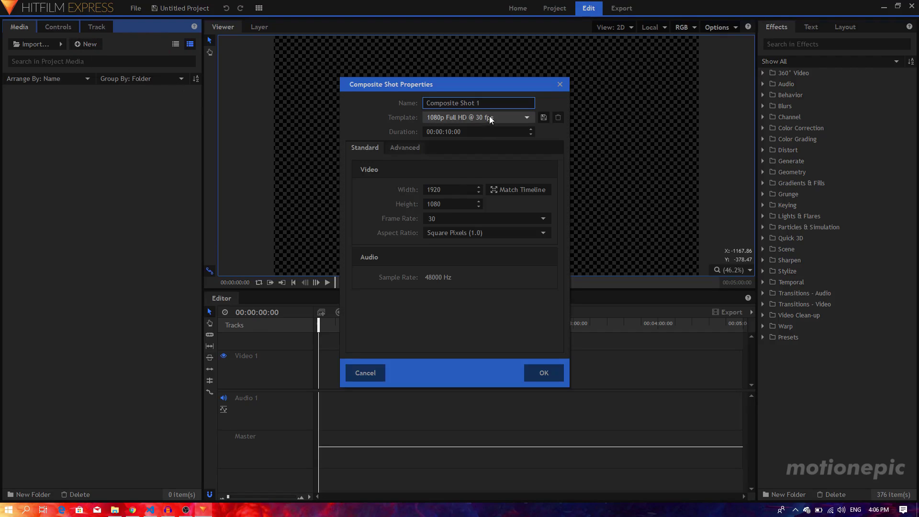
key(ctrl+a)
text(main)
click(443, 132)
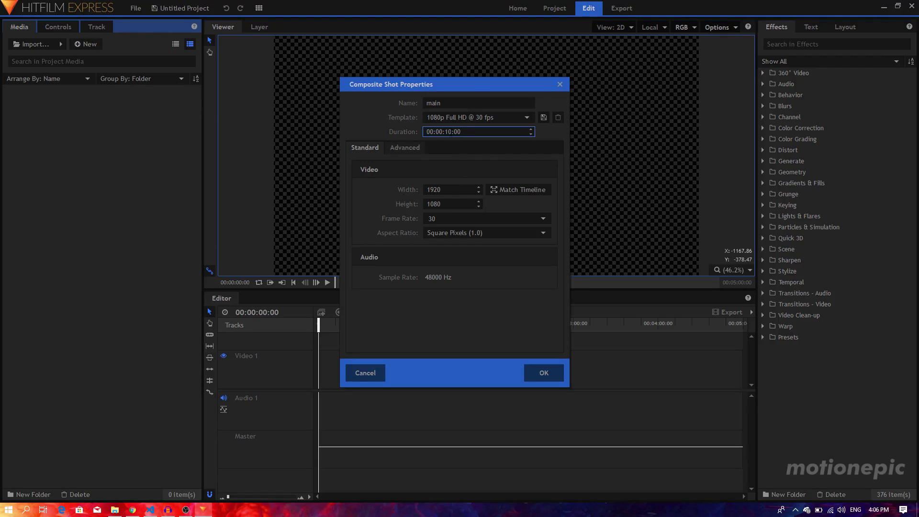
double_click(448, 132)
text(4)
click(546, 379)
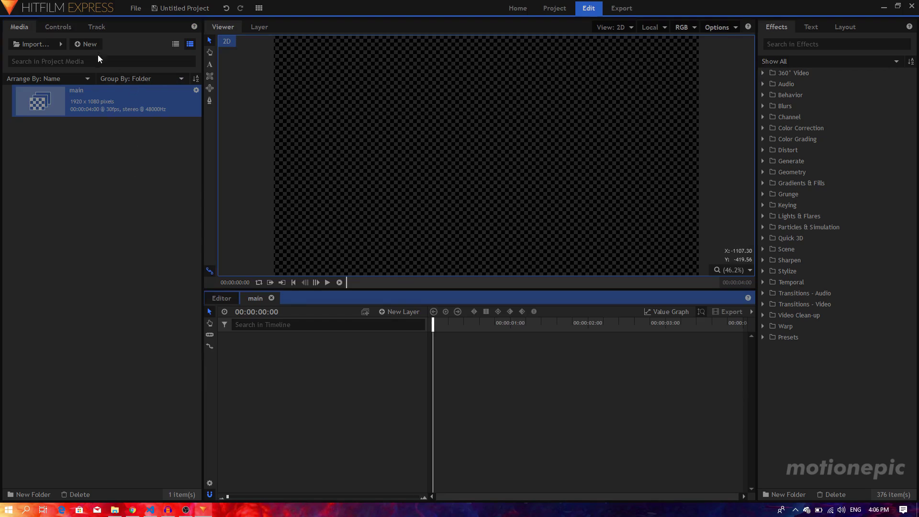
Step: Create a 300 x 300 composite shot named "logo placeholder" and close its timeline
click(87, 44)
click(98, 56)
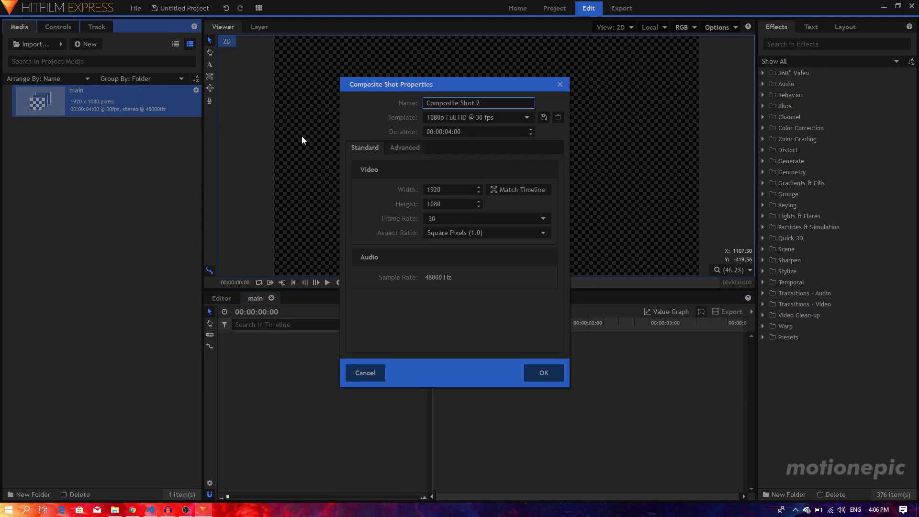
text(logo placeholder)
click(447, 189)
double_click(447, 189)
text(300)
key(Tab)
text(30)
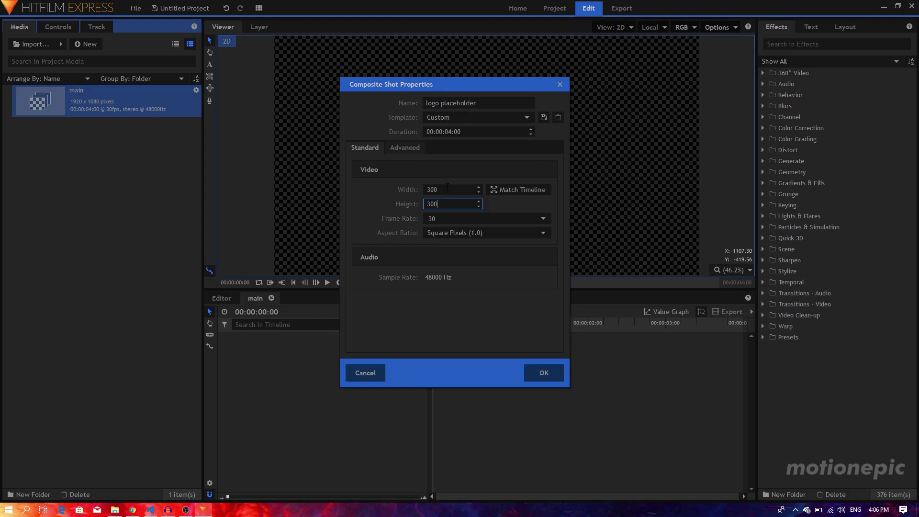
text(0)
key(Return)
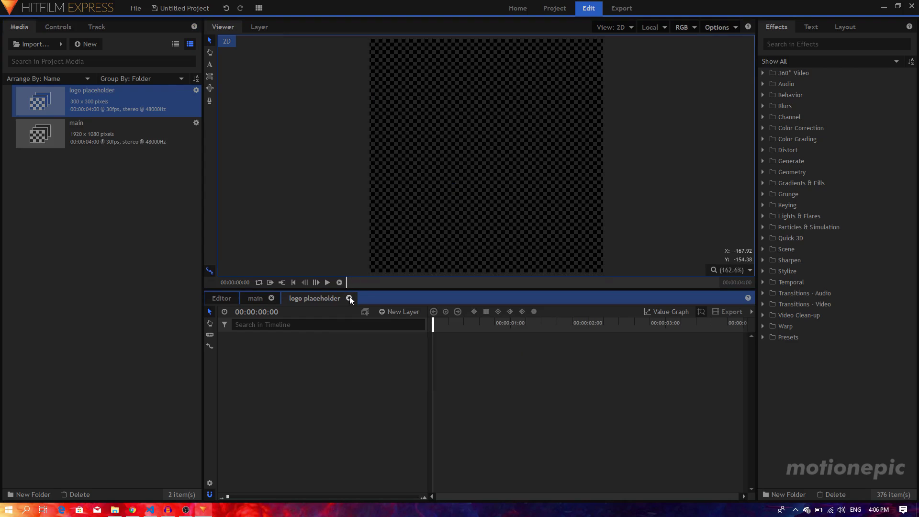
click(350, 298)
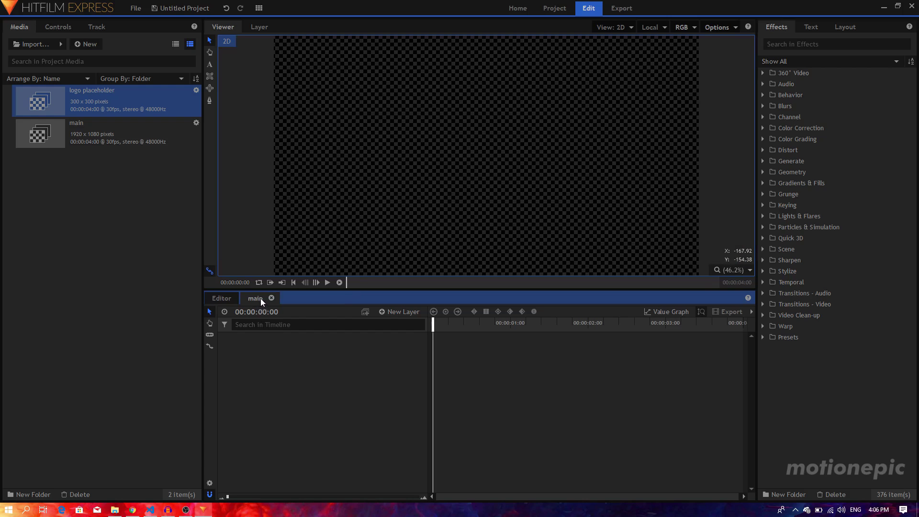
Step: Add a white 1920 x 1080 plane layer named "bg" to the main composite shot
click(401, 313)
click(398, 322)
triple_click(451, 182)
text(bg)
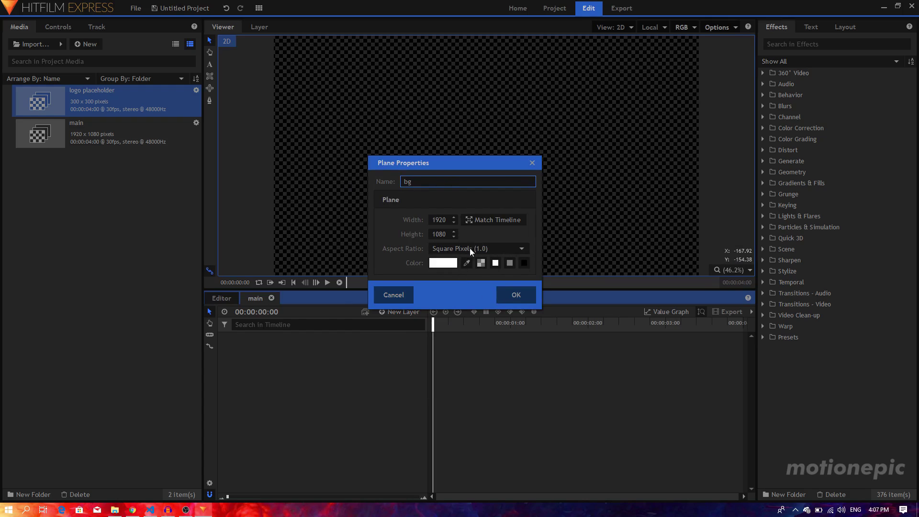
click(507, 295)
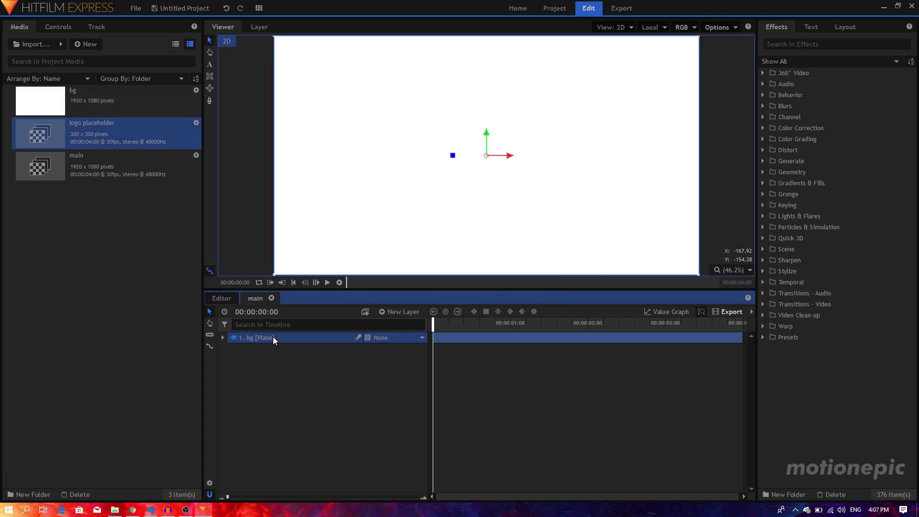
Step: Convert the bg plane into a composite shot named "bg placeholder" and close its timeline
right_click(273, 337)
click(305, 203)
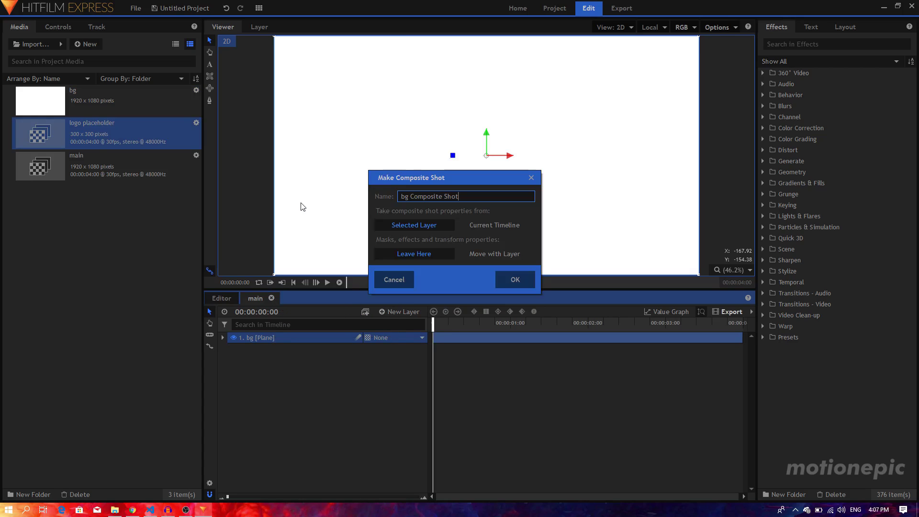
drag(465, 198, 409, 202)
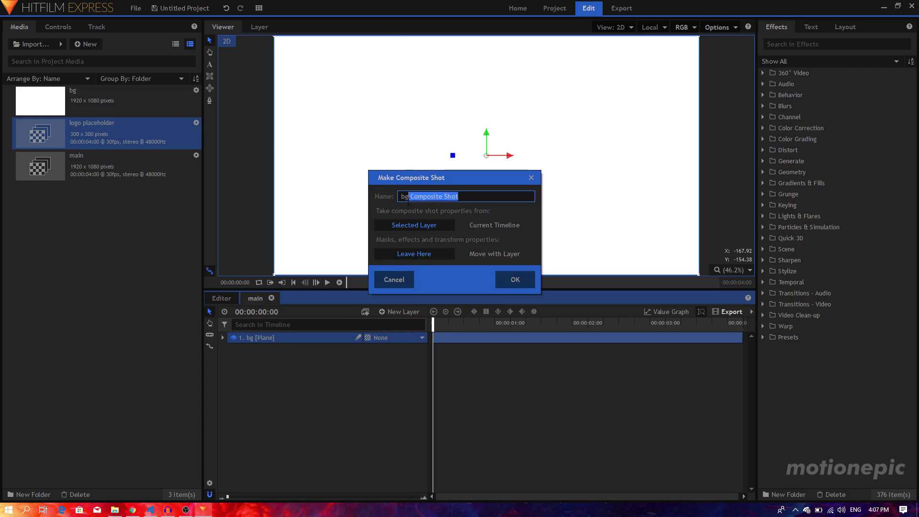
key(BackSpace)
text(placeholder)
click(516, 280)
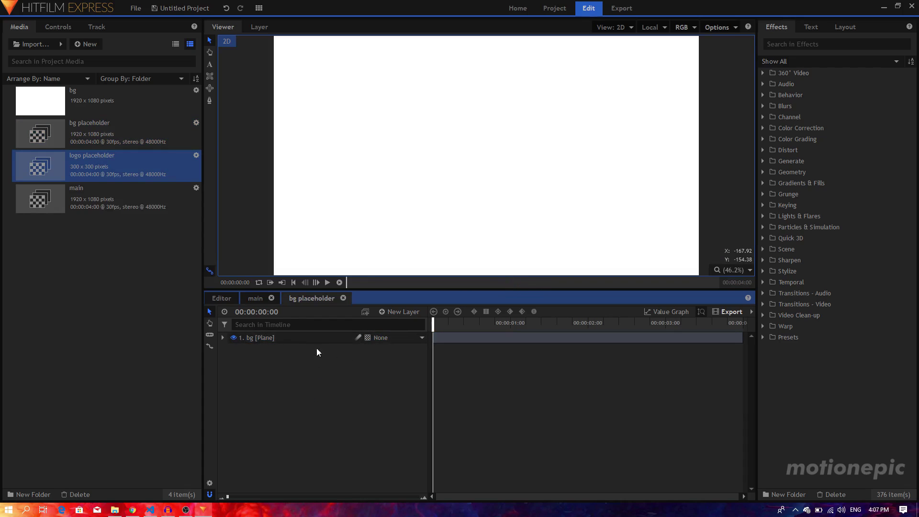
click(261, 337)
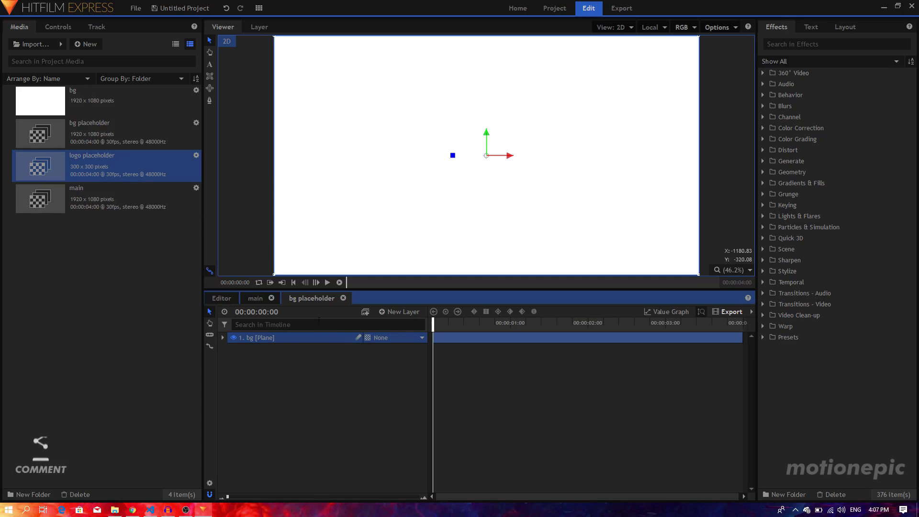
click(343, 297)
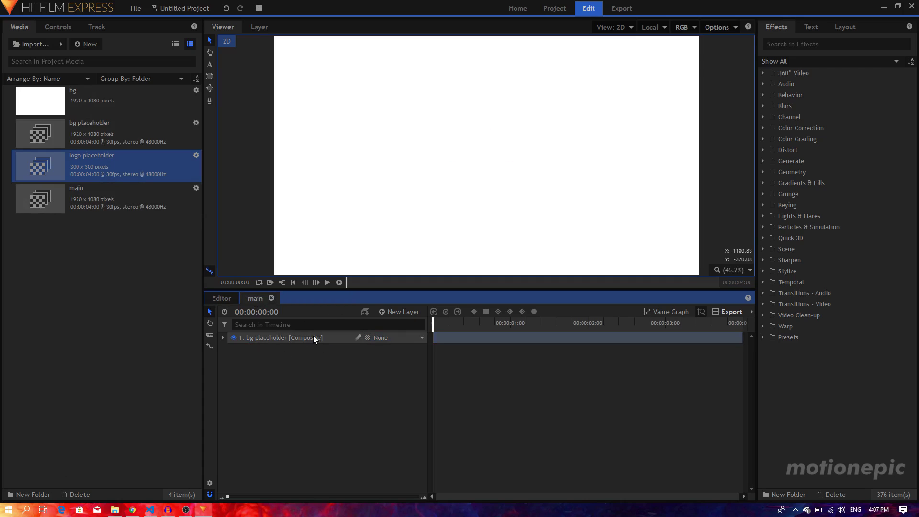
Step: Add the bg plane from the project media above the bg placeholder layer and rename the new layer "circle"
drag(72, 106, 273, 338)
click(281, 337)
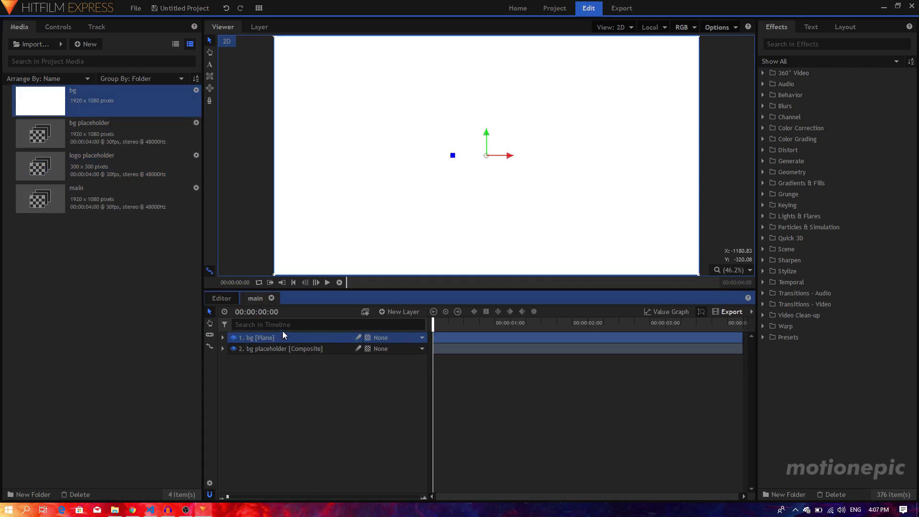
text(ti)
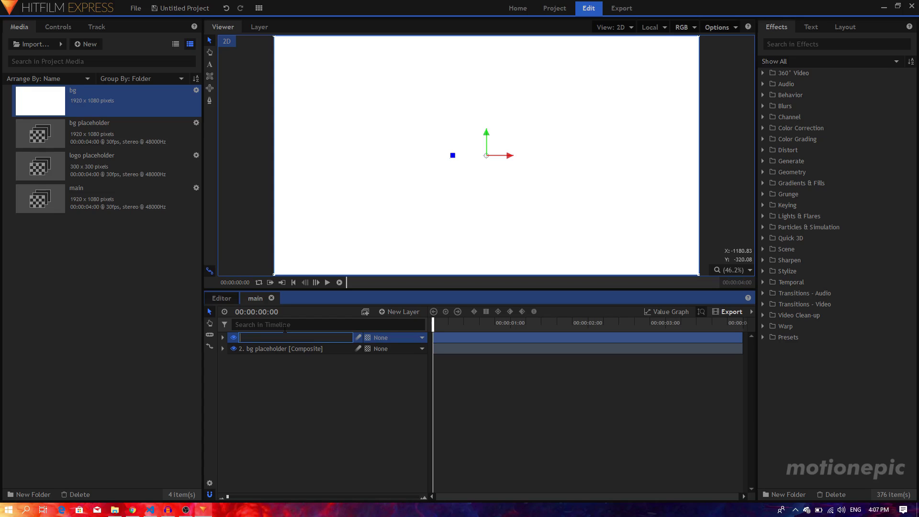
text(rcle)
key(Return)
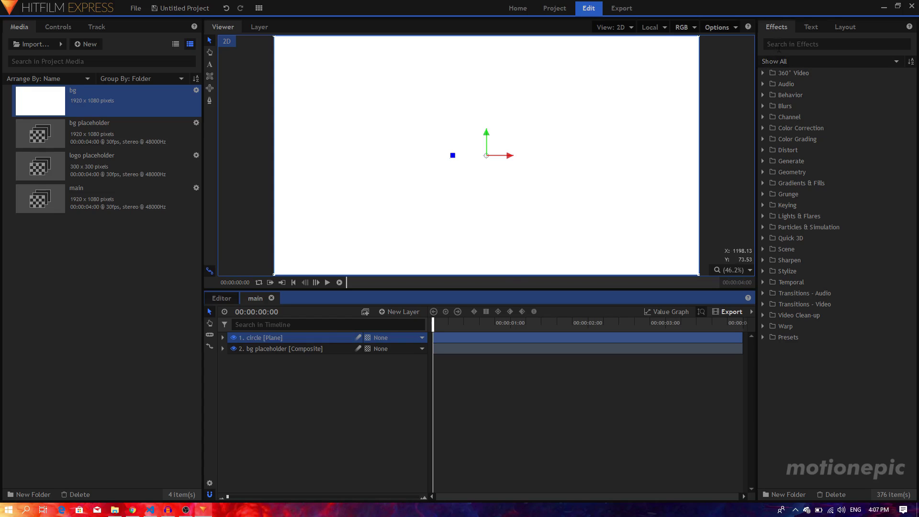
Step: Apply the Fill Color effect to the circle plane and set its colour to black (#000000)
click(785, 44)
text(fill)
drag(795, 84, 263, 338)
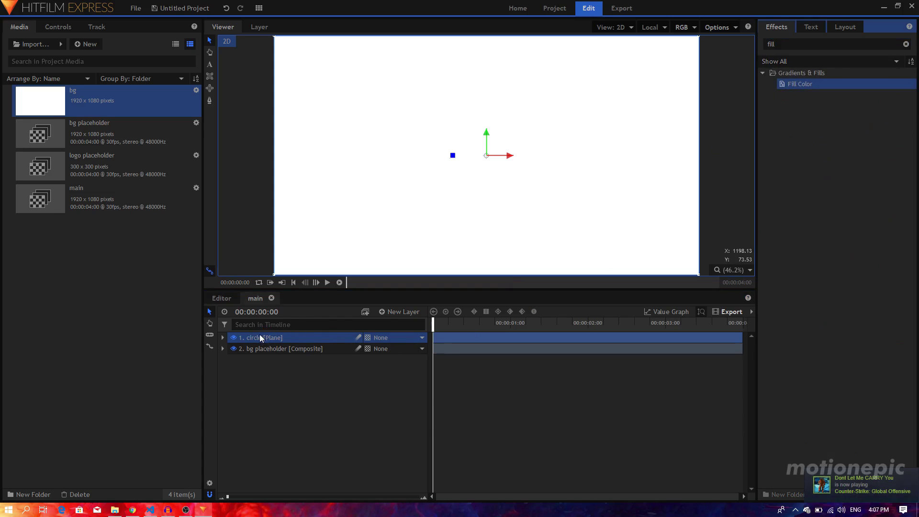
click(423, 391)
click(422, 382)
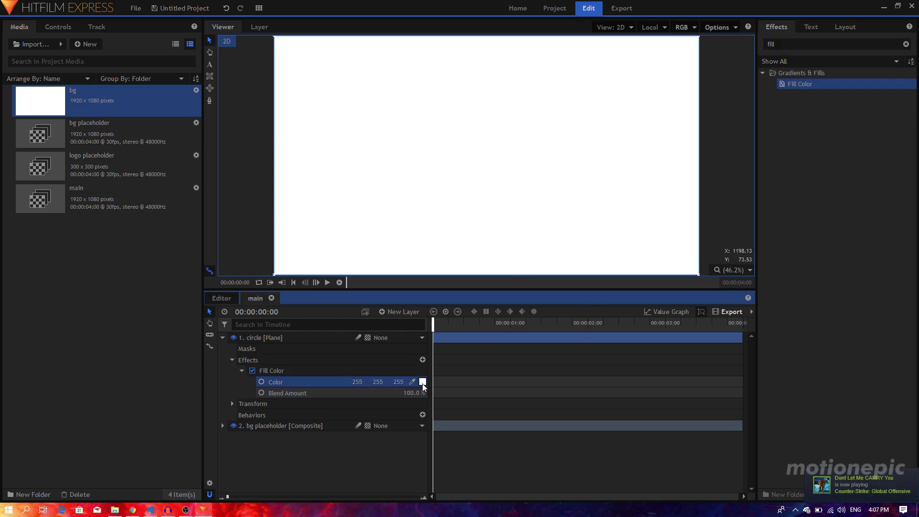
click(348, 178)
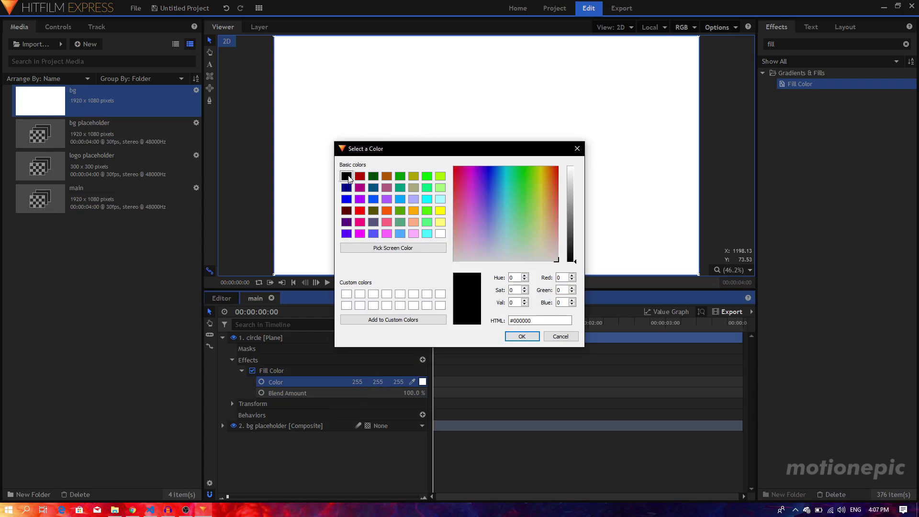
click(523, 336)
click(224, 337)
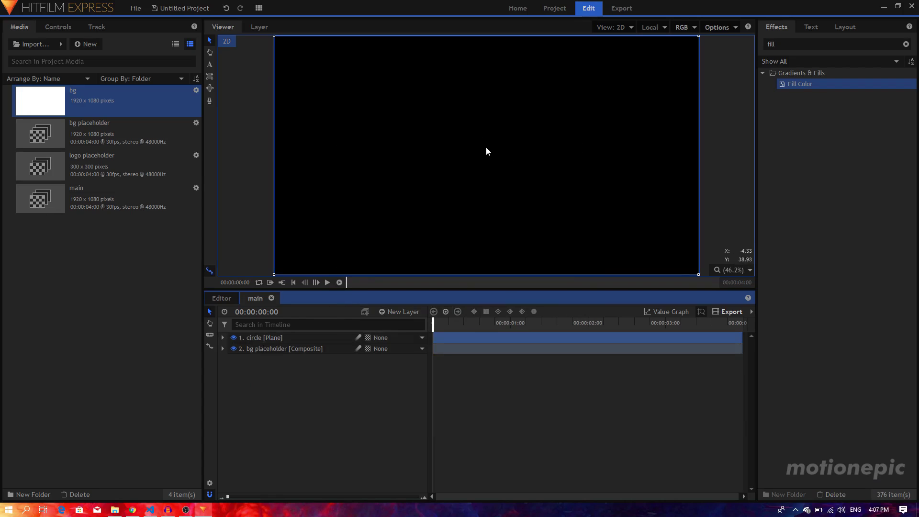
scroll(483, 158, down, 1)
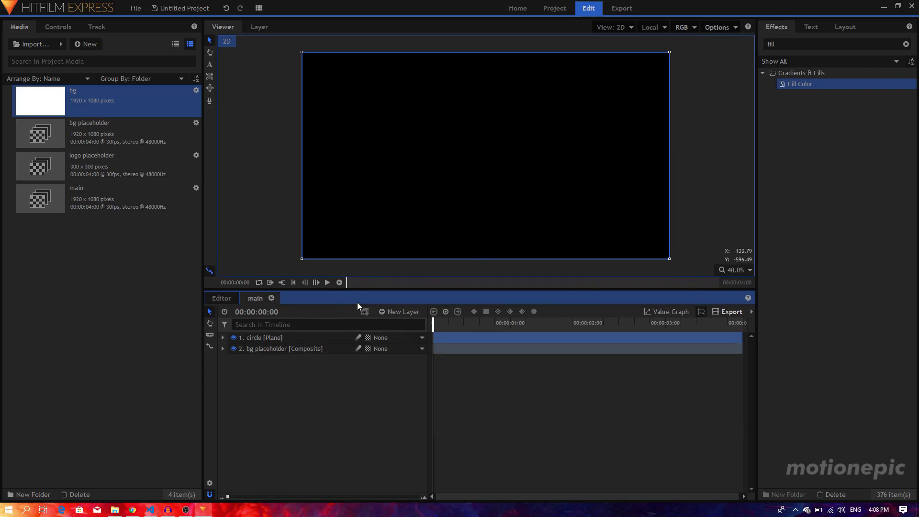
click(401, 312)
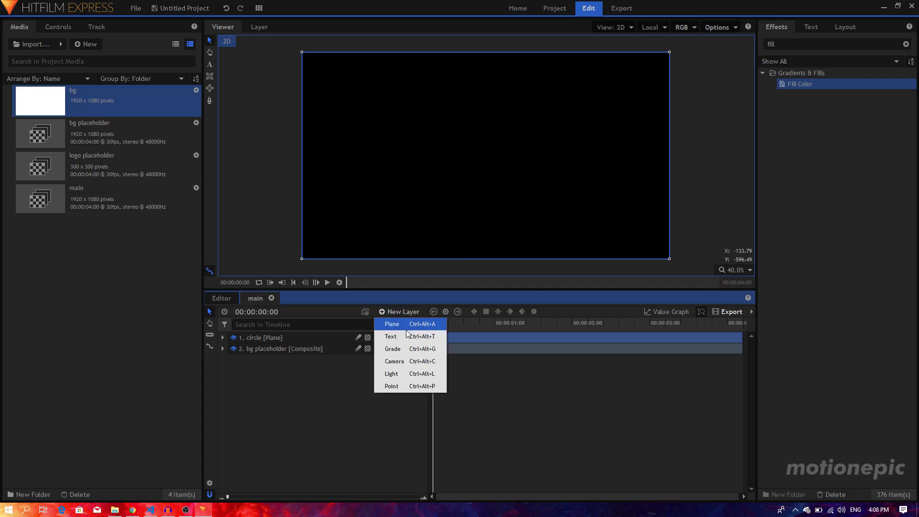
click(395, 362)
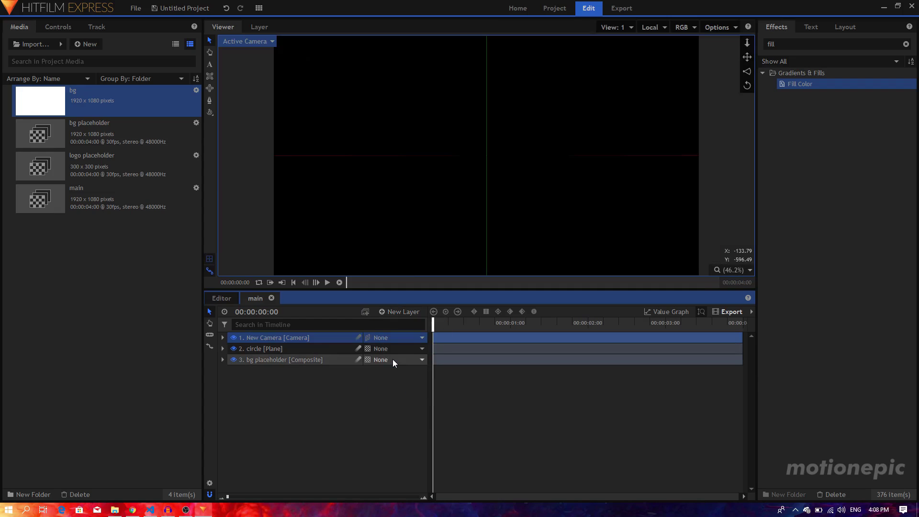
key(Delete)
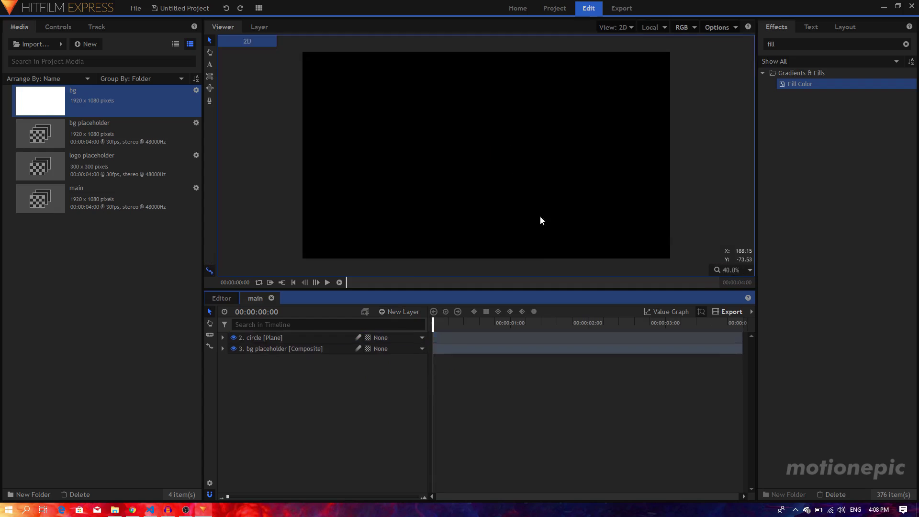
Step: Add a grade layer on top of the main composite shot and apply the 1080p Title Safe Guide preset to it
click(401, 312)
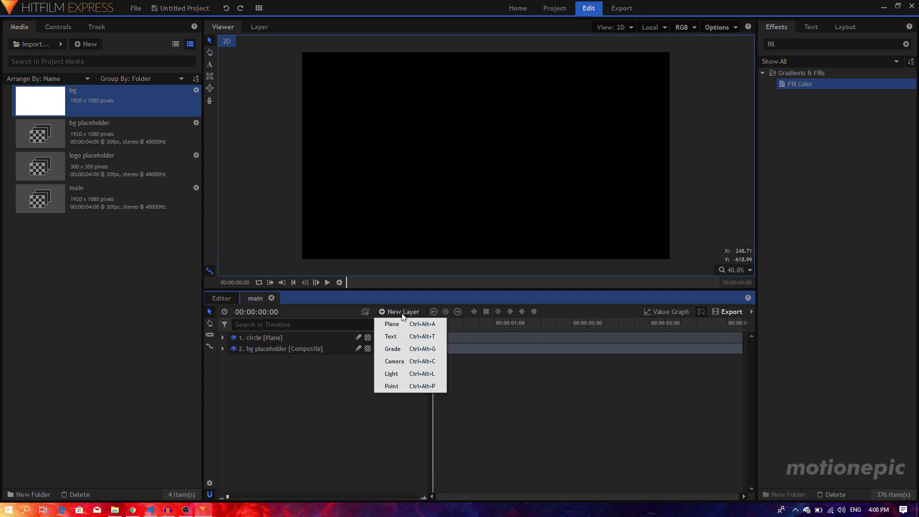
click(405, 356)
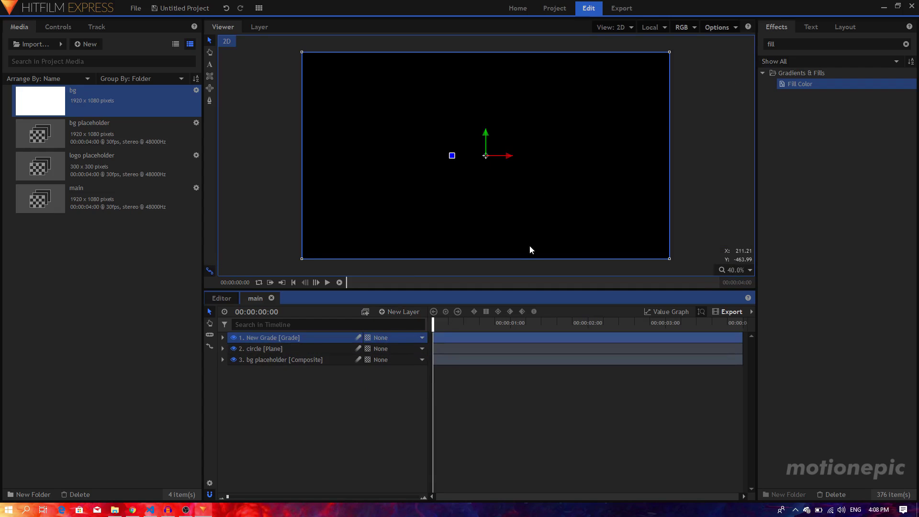
click(833, 44)
text(10)
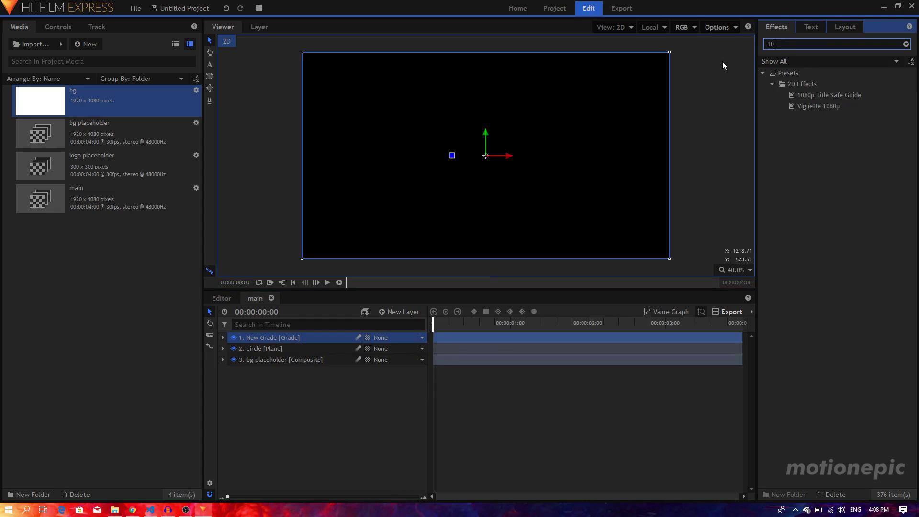
drag(798, 96, 291, 337)
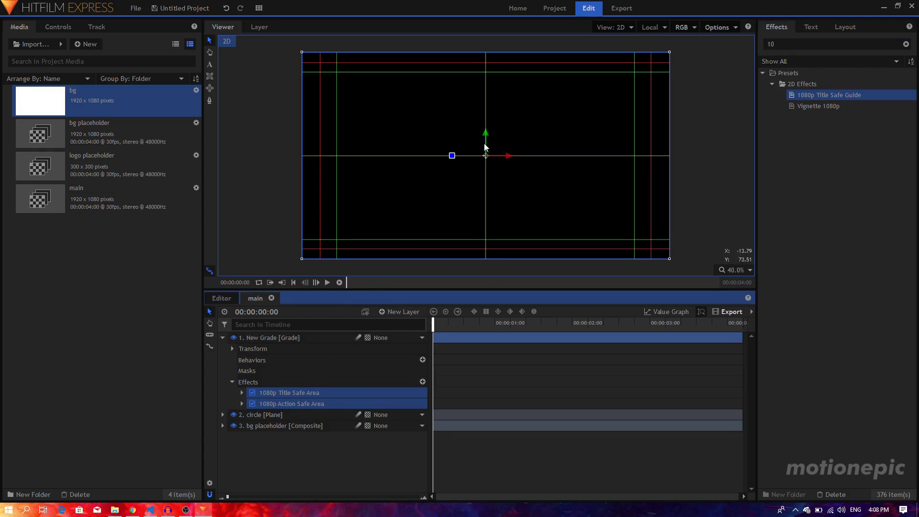
scroll(487, 147, up, 2)
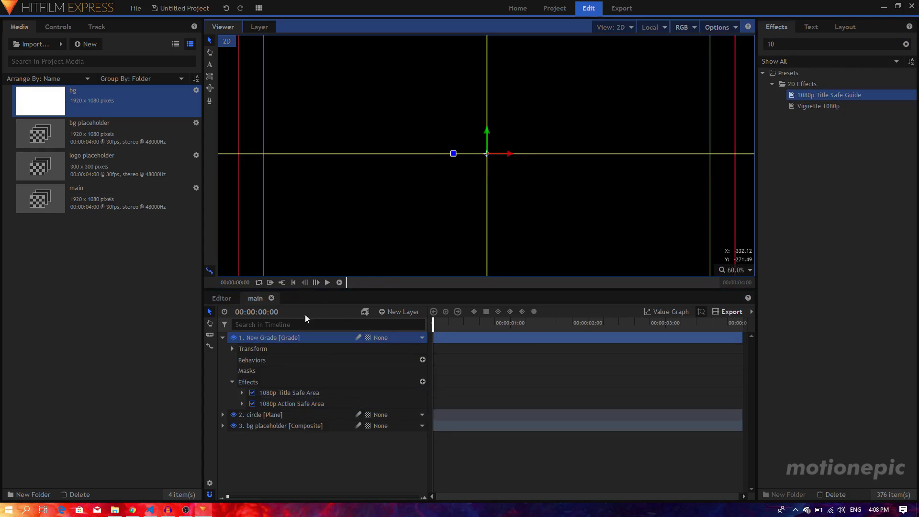
click(225, 338)
click(223, 338)
click(259, 395)
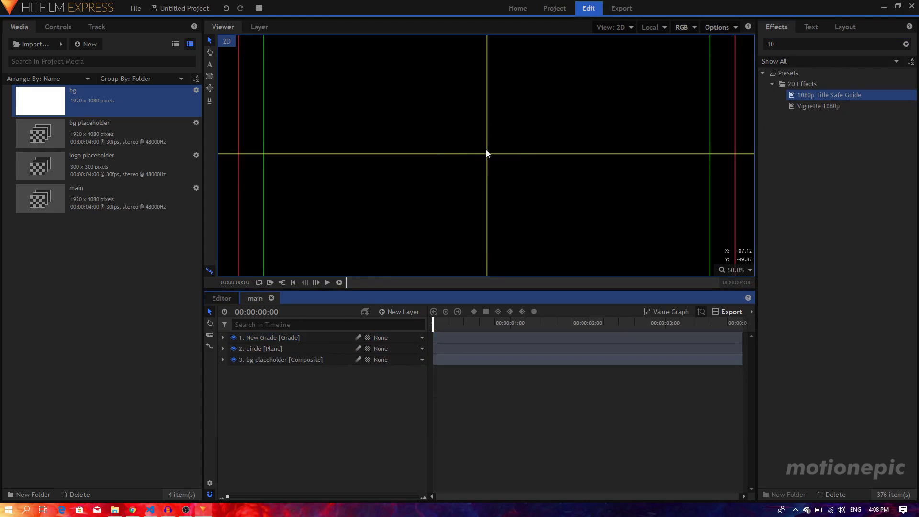
Step: Draw a small circular mask on the circle plane, centred on the crosshair of the safe guides
click(264, 349)
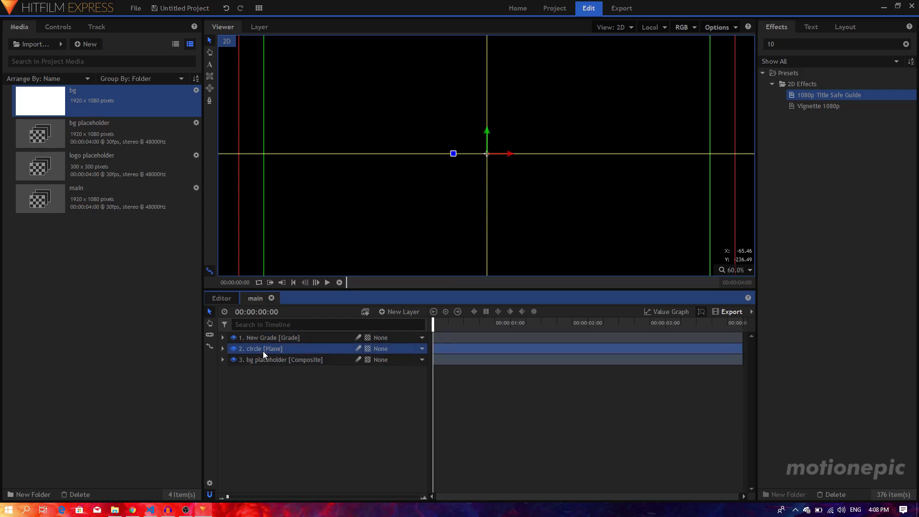
click(210, 90)
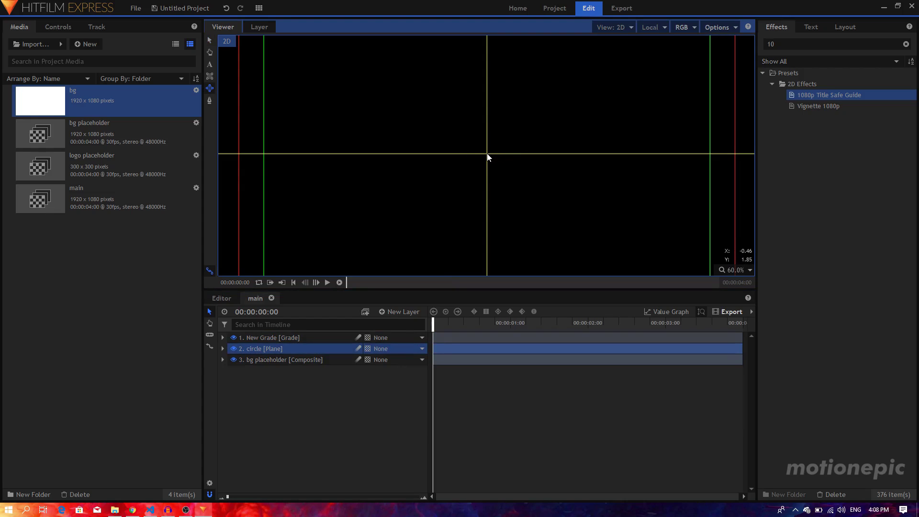
drag(487, 153, 509, 180)
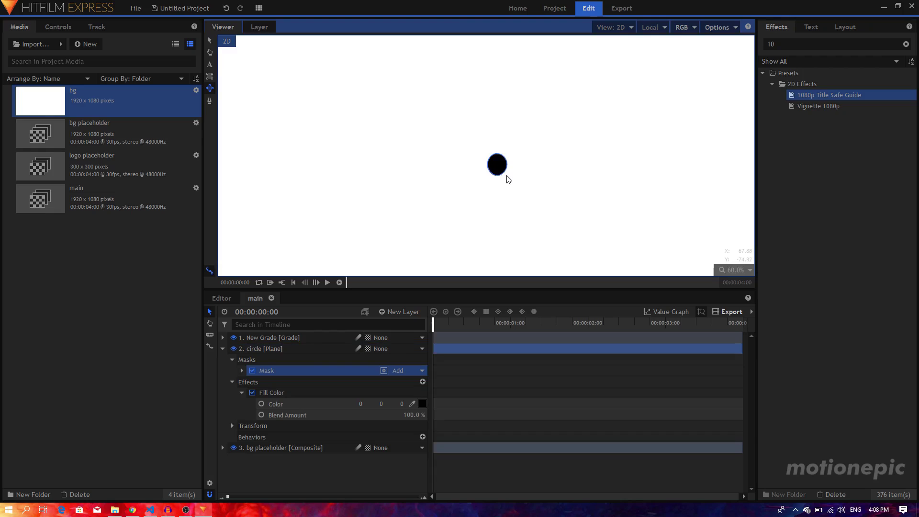
drag(509, 180, 506, 174)
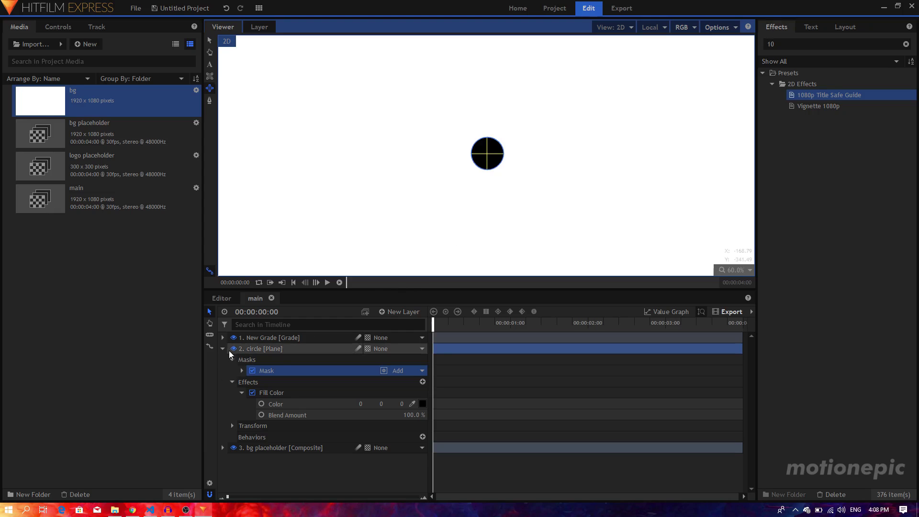
Step: Hide the grade layer that holds the title safe guides
scroll(485, 183, down, 2)
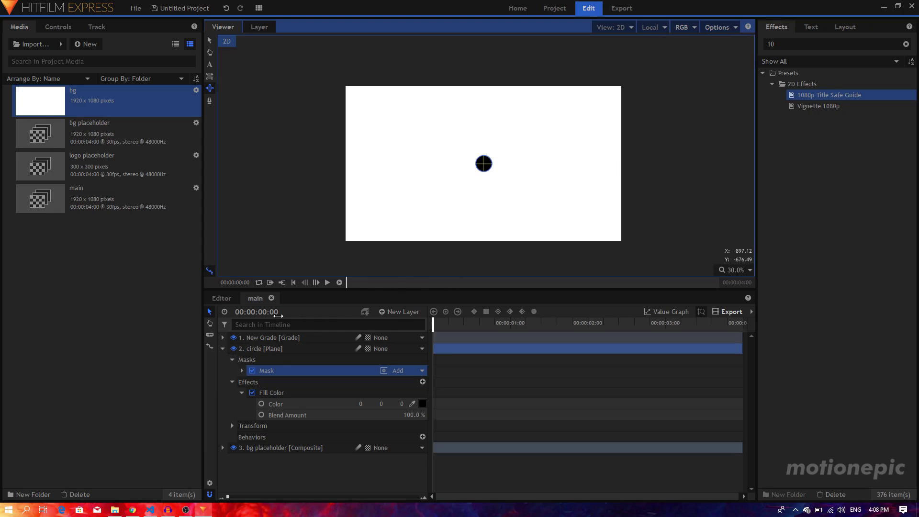
click(222, 348)
click(232, 338)
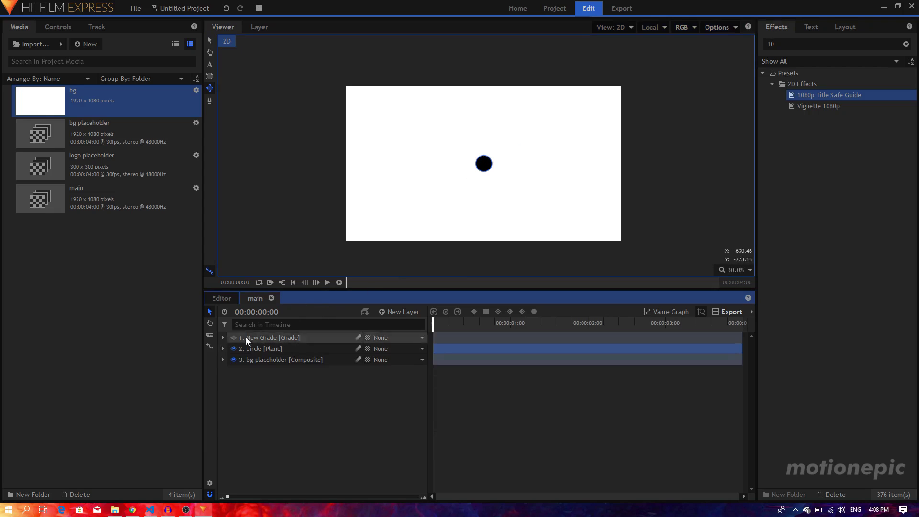
Step: Enable keyframing for the Position and Scale of the circle plane's mask at 00:00:00:00
click(220, 350)
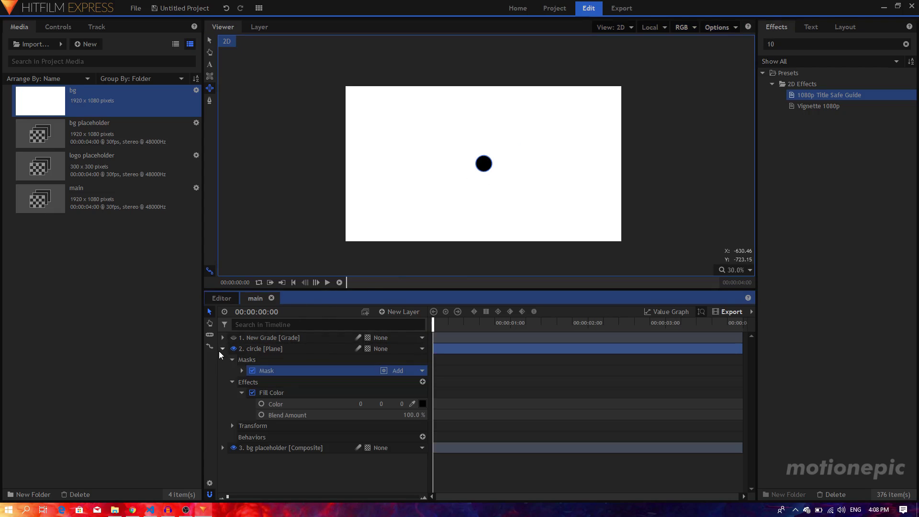
click(241, 393)
click(233, 383)
click(242, 371)
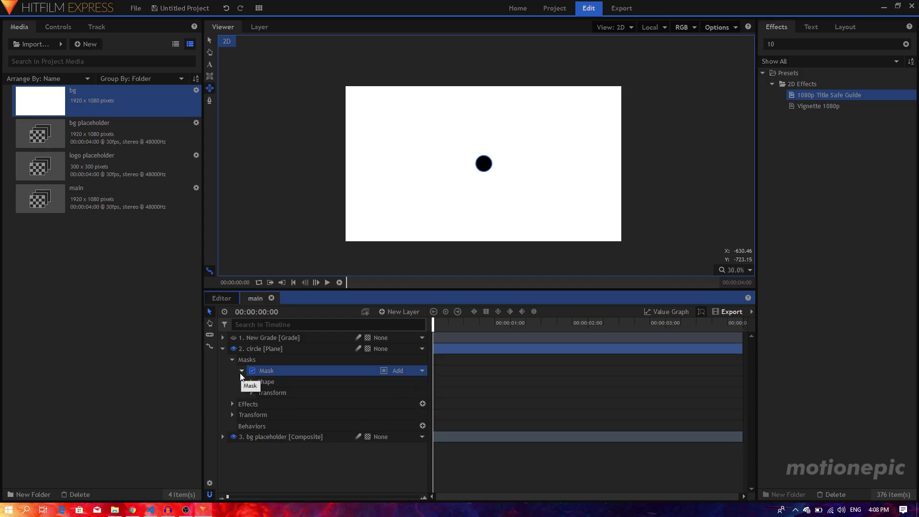
click(252, 393)
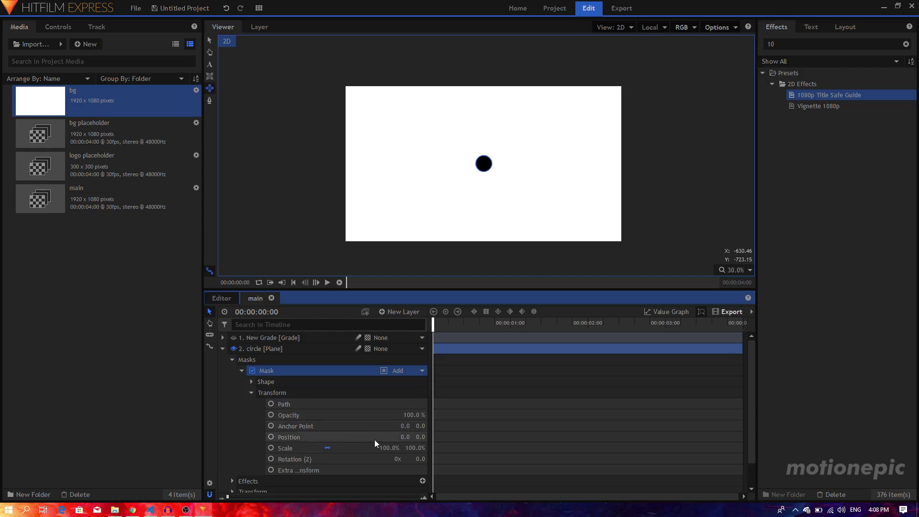
click(271, 438)
click(271, 448)
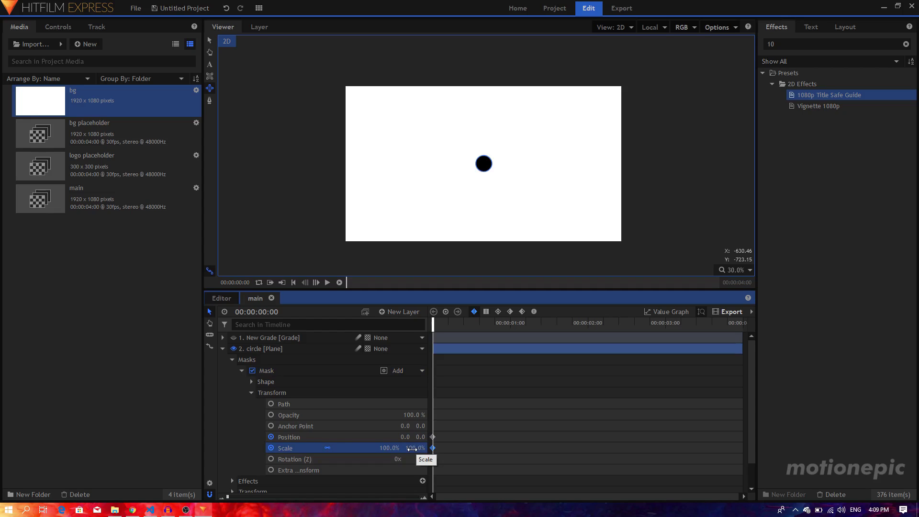
click(415, 448)
text(0)
key(Return)
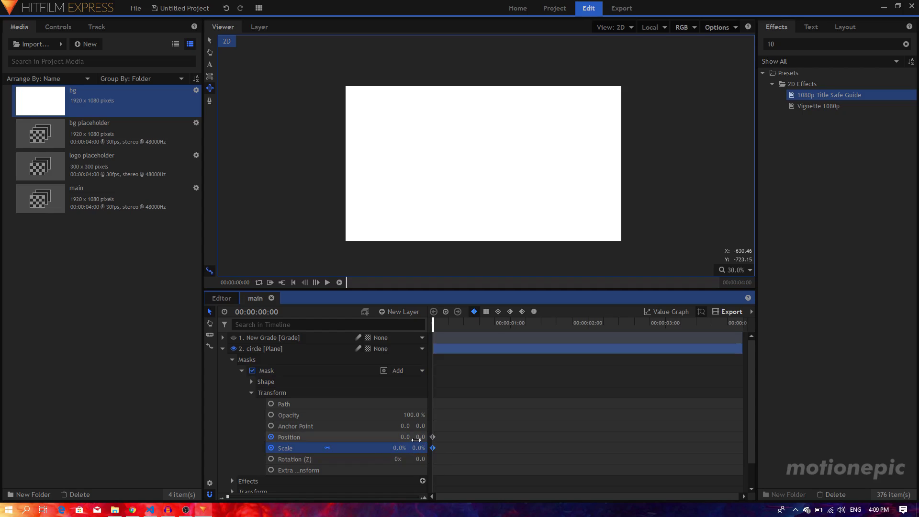
click(414, 448)
text(100)
key(Return)
Step: At the start of the timeline, move the circle mask down to Position Y -354 and set its Scale to 0%
drag(420, 437, 315, 437)
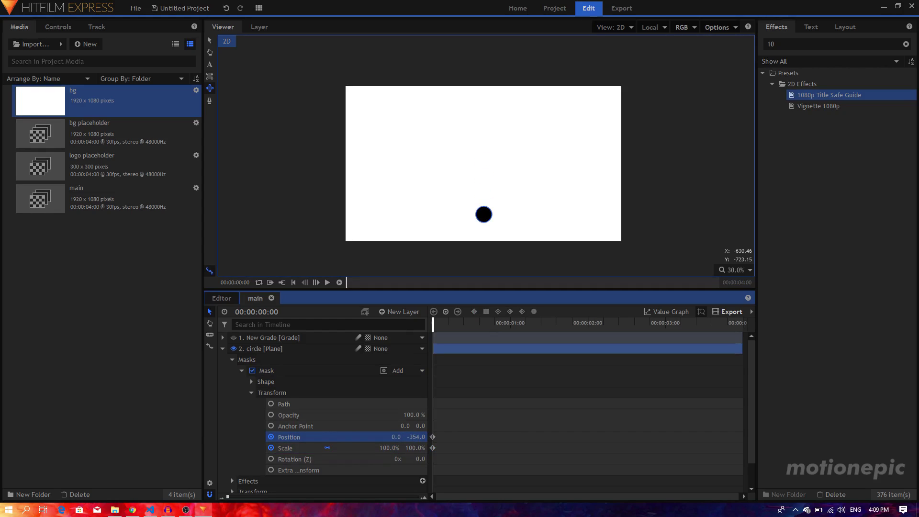
click(420, 448)
text(0)
key(Return)
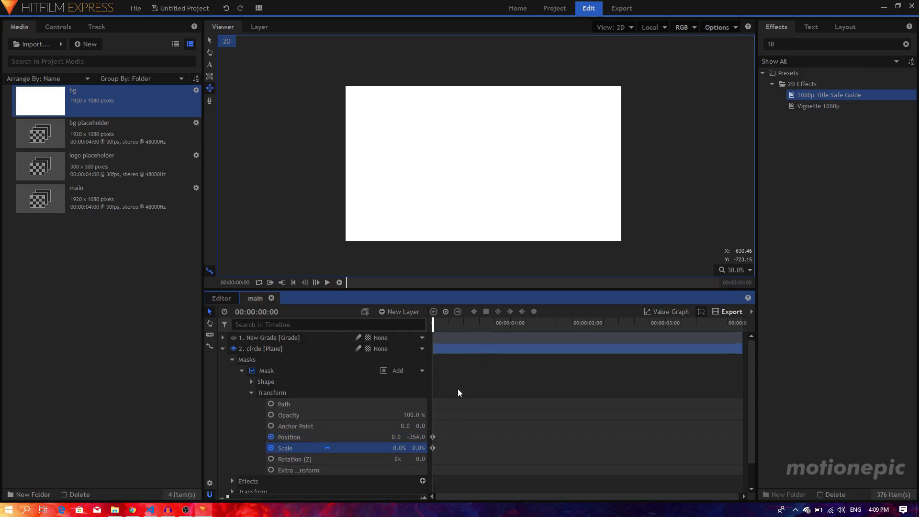
Step: At 00:00:01:00, keyframe the circle mask's Position Y at 150 and its Scale at 85%
click(511, 323)
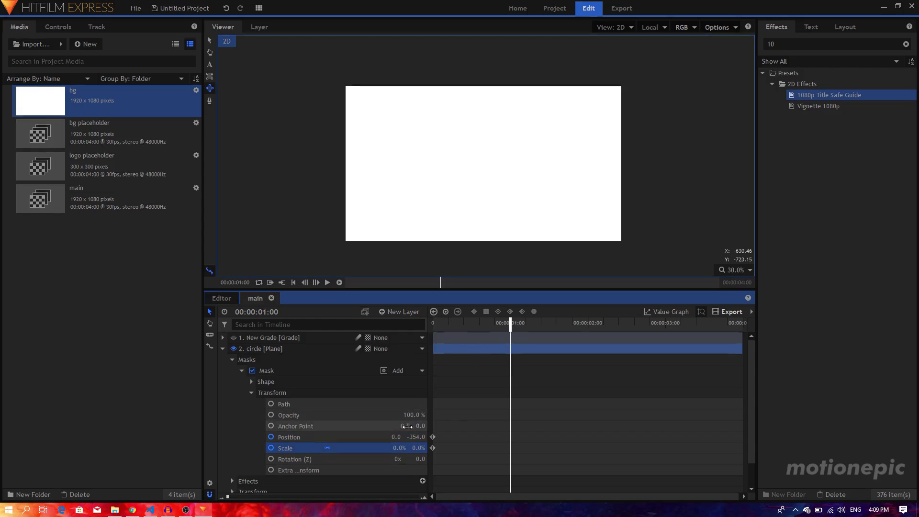
click(417, 436)
text(1)
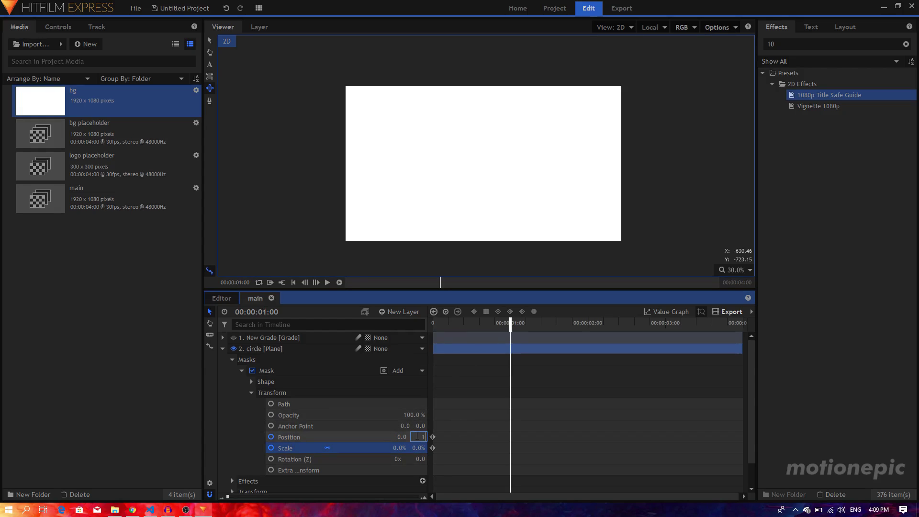
text(50)
key(Return)
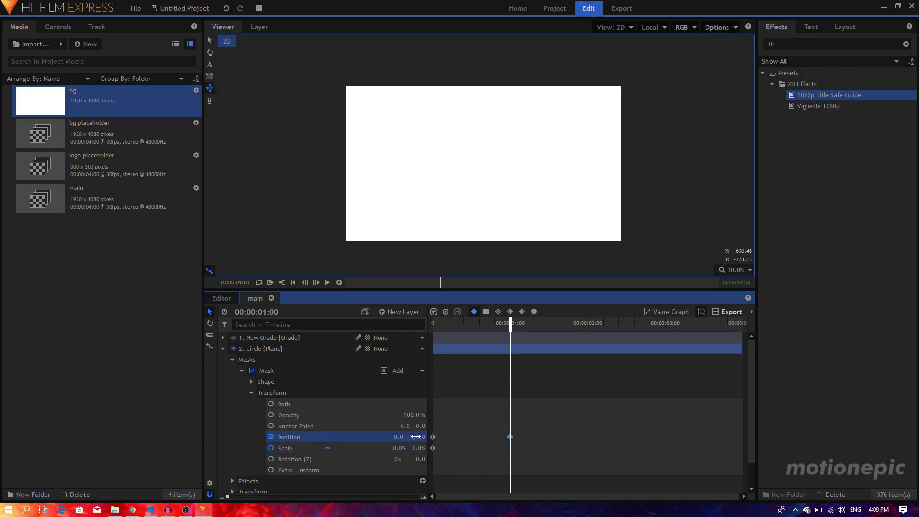
drag(419, 447, 454, 447)
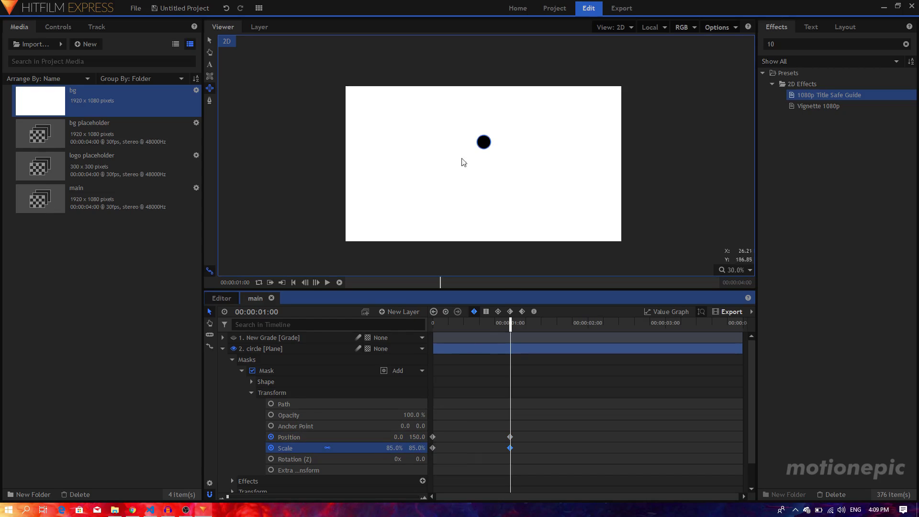
Step: Apply Manual Bezier to all the mask's Position and Scale keyframes, with the 1-second handles extending back to the start in the value graph
click(532, 435)
drag(531, 431, 430, 452)
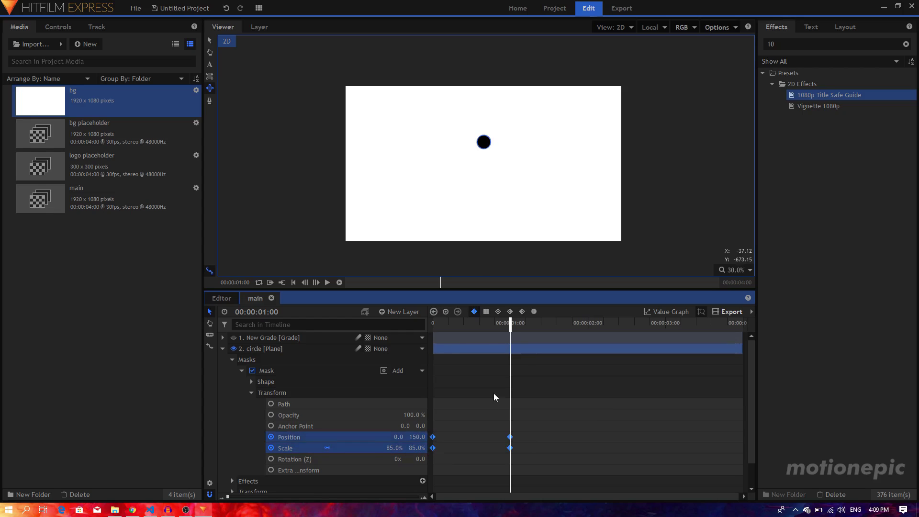
click(534, 312)
click(658, 312)
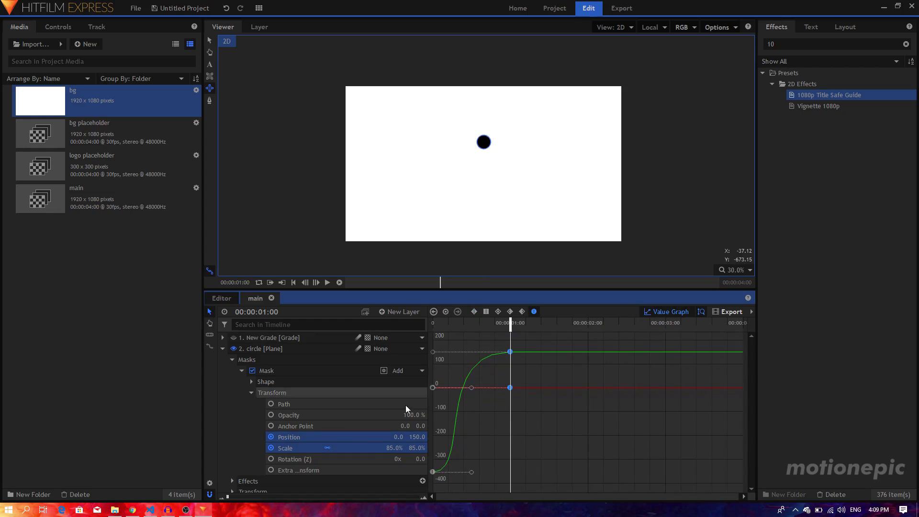
click(356, 447)
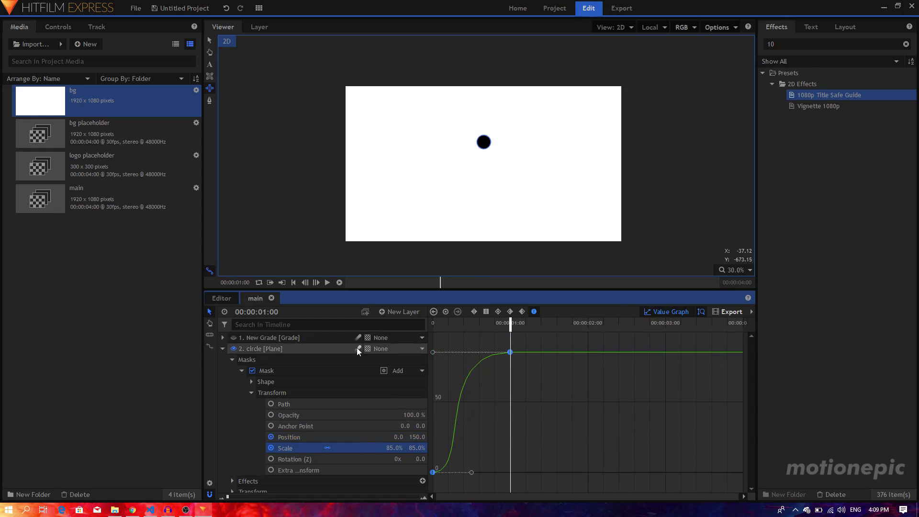
click(666, 312)
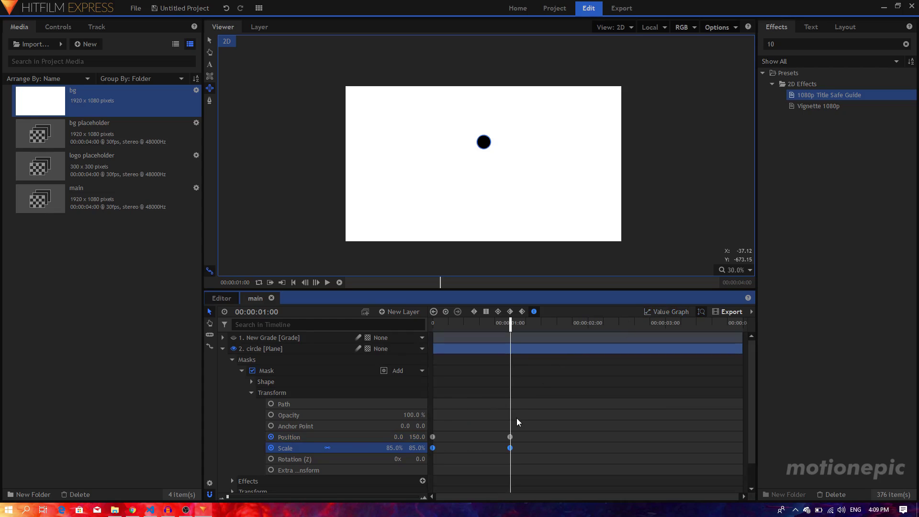
Step: At 00:00:02:00, keyframe the circle mask's Position X at -200
click(510, 436)
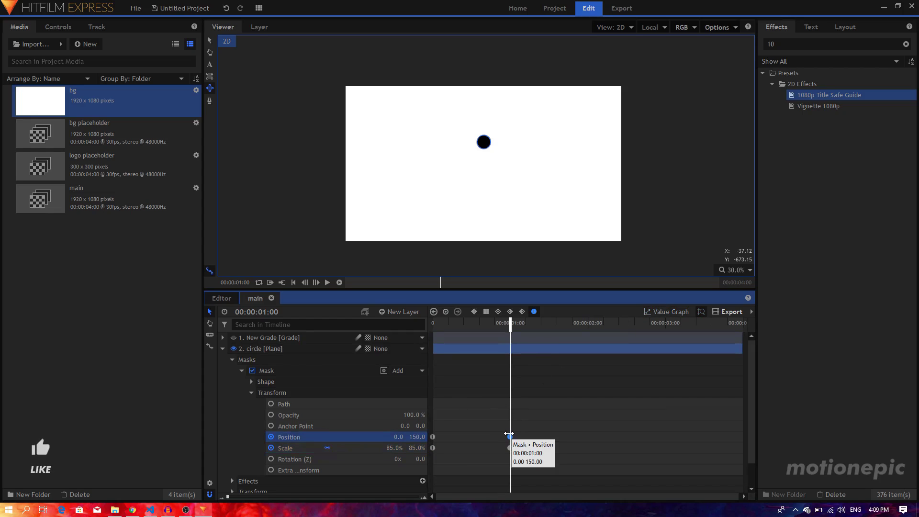
key(space)
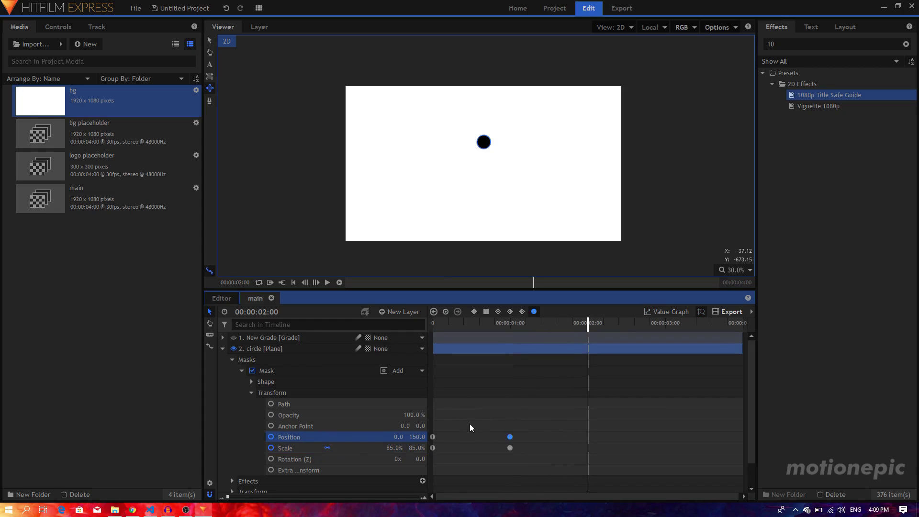
double_click(510, 437)
key(space)
drag(398, 437, 362, 437)
Step: In the value graph, extend the 2-second Position keyframe's handle back towards the 1-second keyframe and play the animation
click(671, 312)
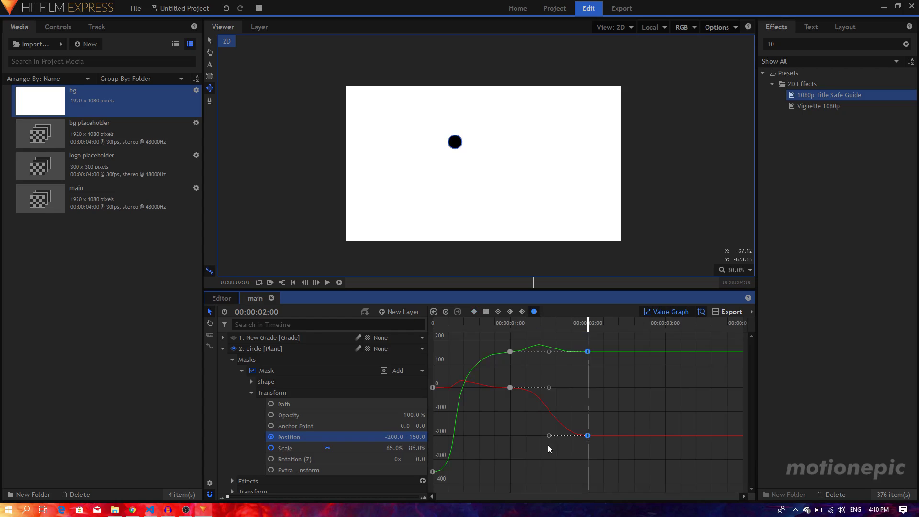
drag(550, 435, 490, 429)
click(668, 311)
click(467, 321)
key(space)
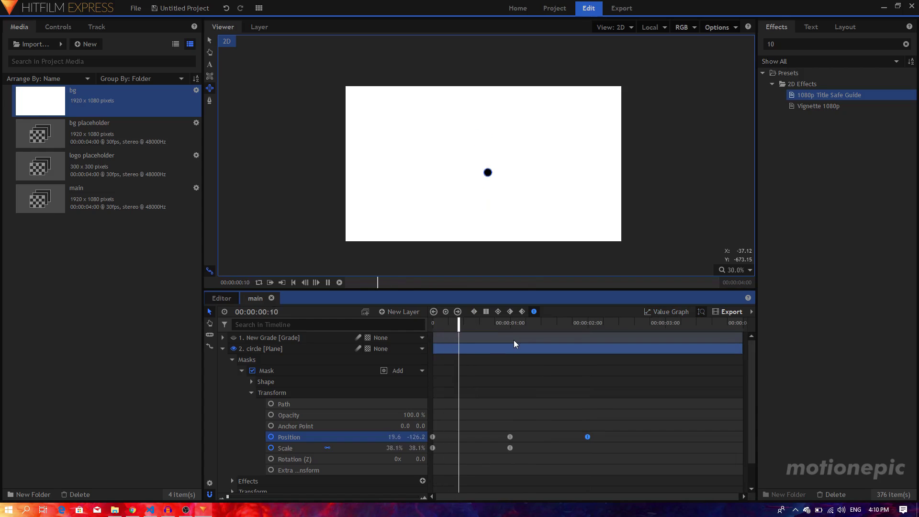
key(space)
key(space)
key(space)
Step: Set the spatial interpolation of all the circle mask's keyframes to Linear and play the animation from the start
drag(623, 426, 429, 455)
right_click(509, 447)
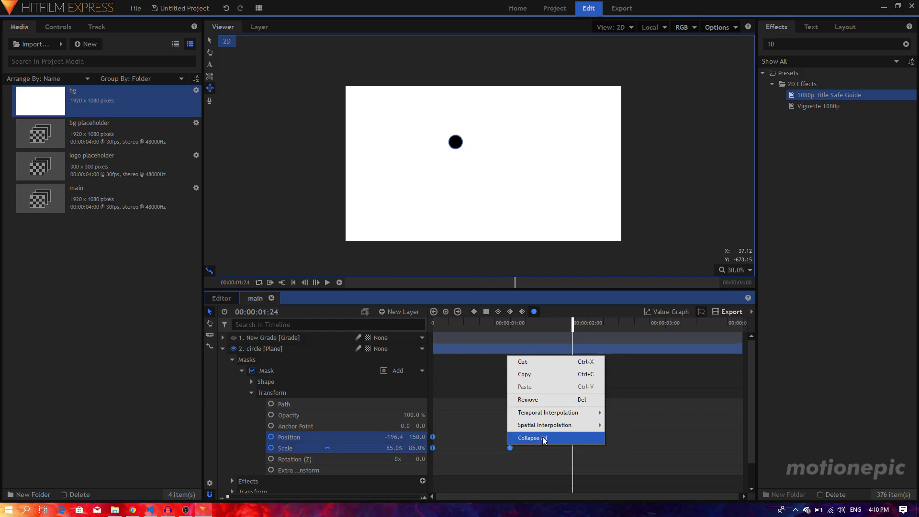
mouse_move(583, 426)
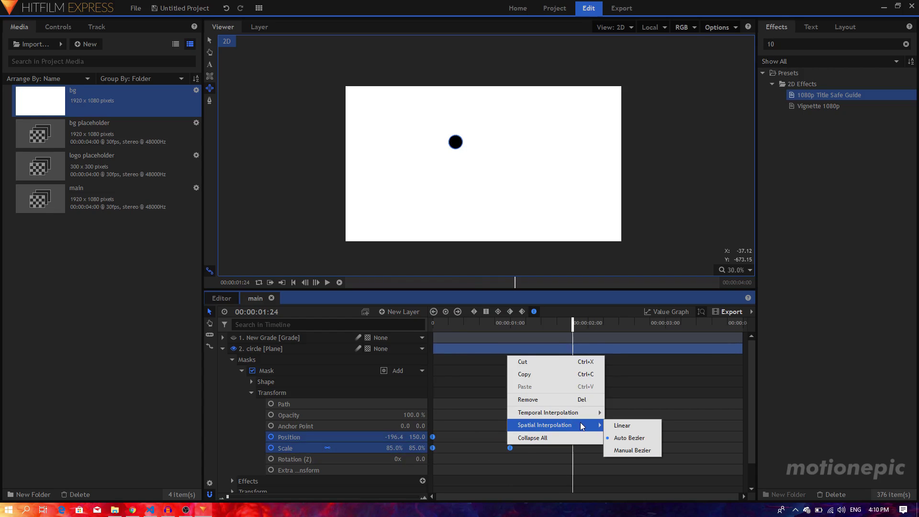
click(620, 426)
drag(445, 331, 402, 340)
click(451, 449)
key(space)
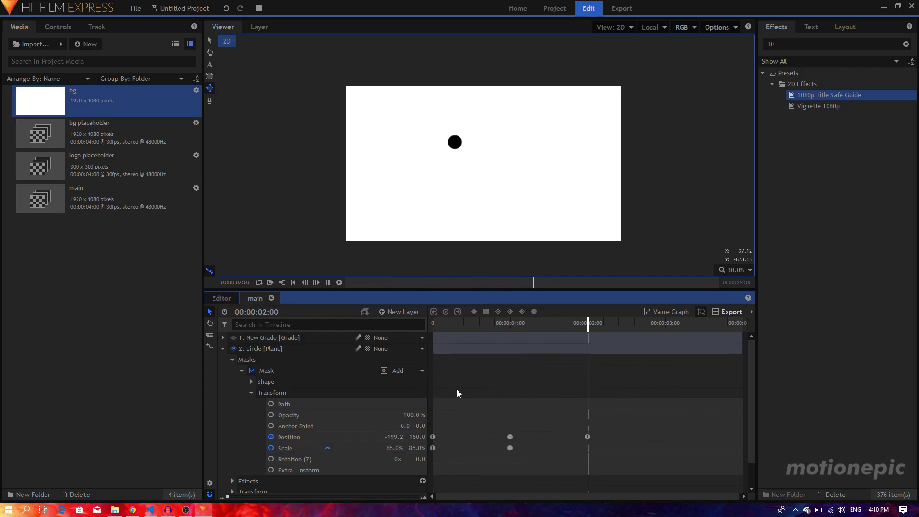
click(439, 326)
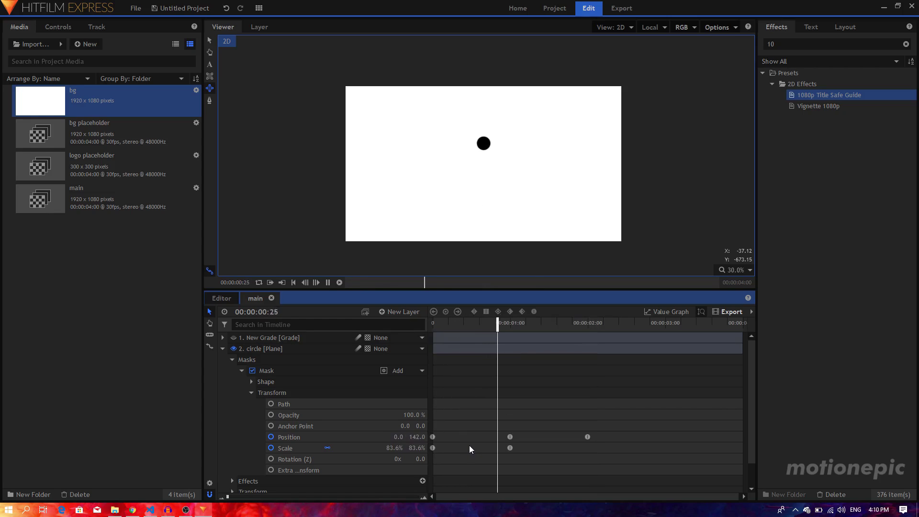
Step: Duplicate the circle plane layer
click(223, 349)
click(260, 349)
key(ctrl+d)
Step: Set the duplicated circle's mask Position X to 200 at the 2-second keyframe and play the animation
click(222, 349)
click(233, 359)
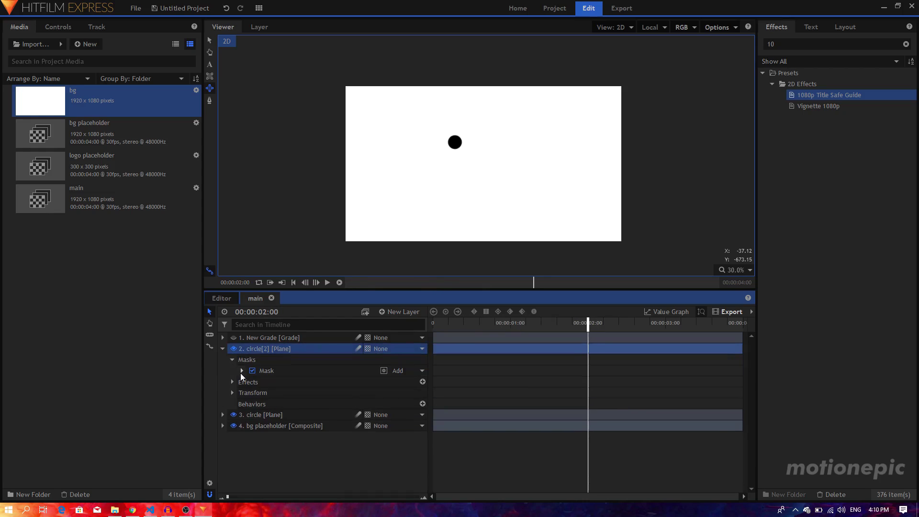
click(242, 370)
click(251, 393)
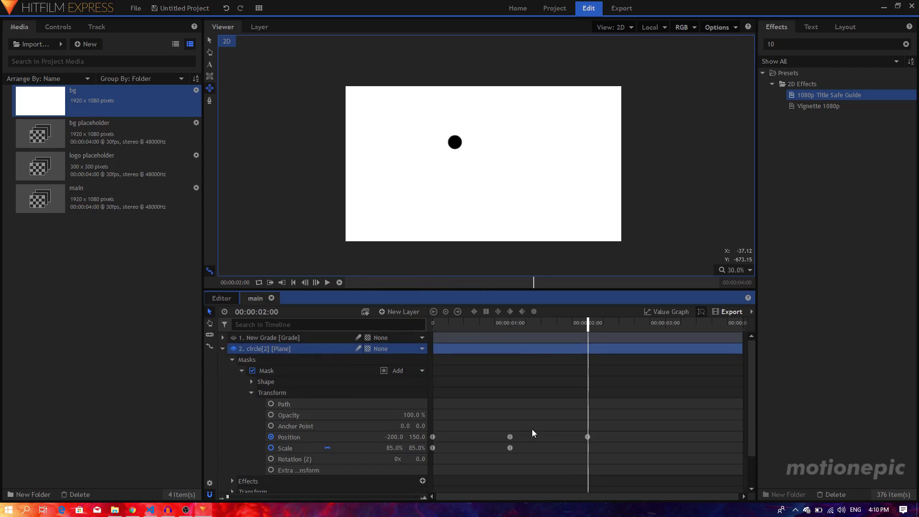
click(587, 438)
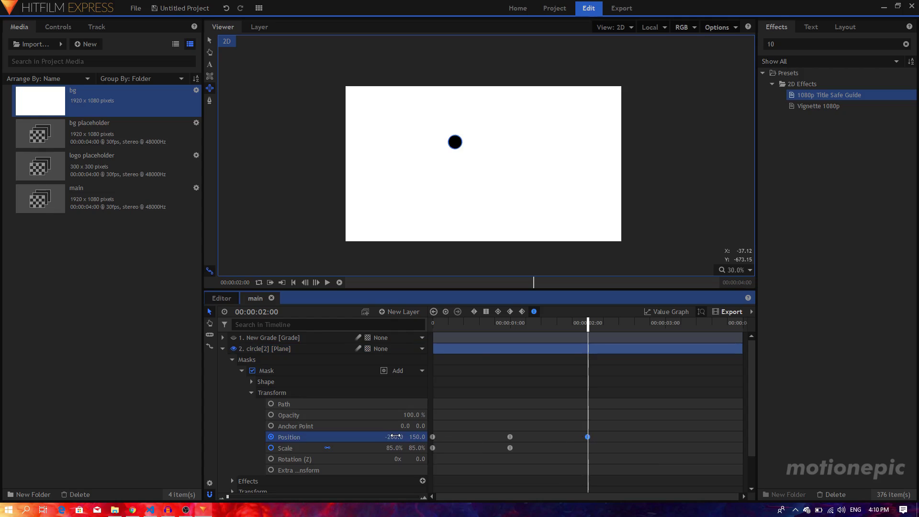
drag(406, 438, 409, 437)
click(488, 323)
key(space)
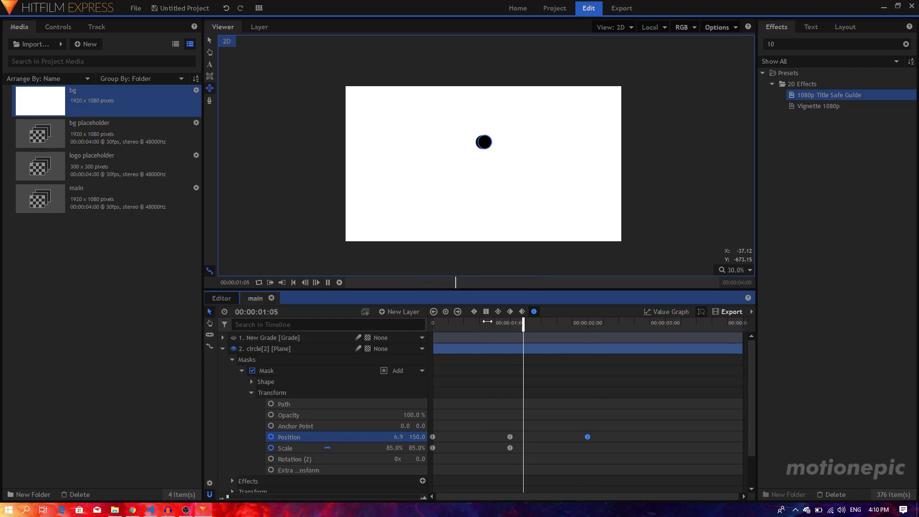
key(space)
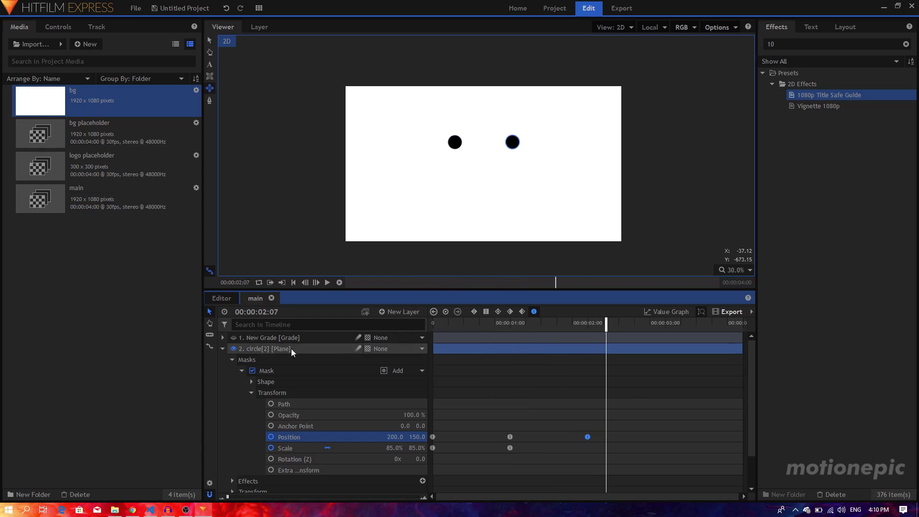
Step: Duplicate the circle[2] layer and rename the copy "line"
click(223, 349)
click(249, 405)
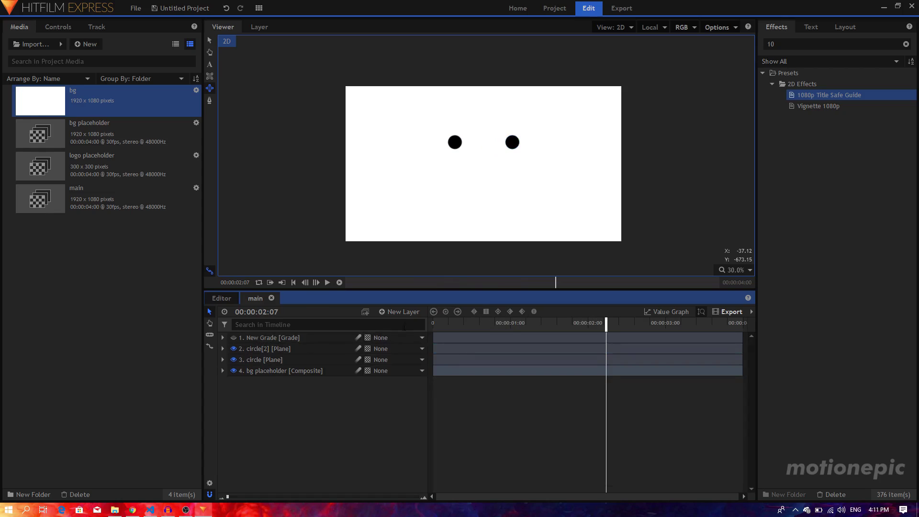
click(79, 113)
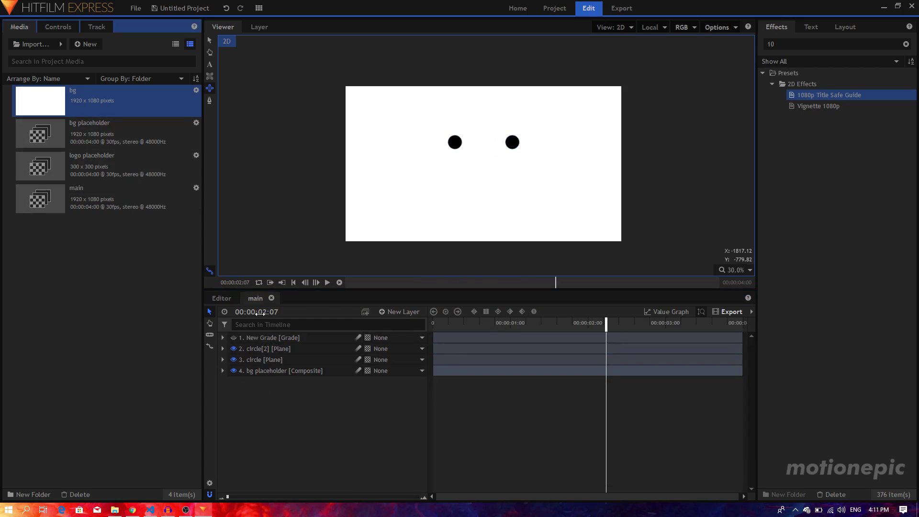
click(265, 350)
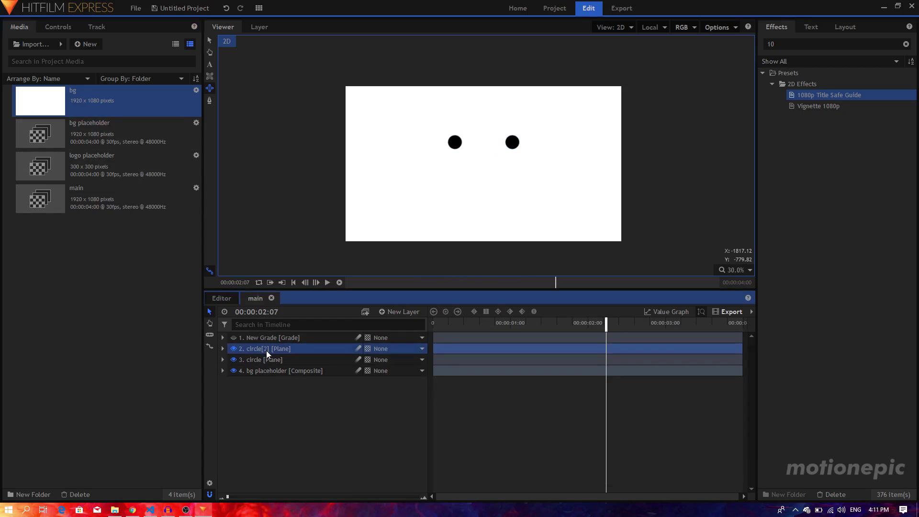
key(ctrl+d)
double_click(259, 349)
text(line)
key(Return)
Step: Delete the copied circle mask from the line plane layer
click(223, 349)
click(232, 360)
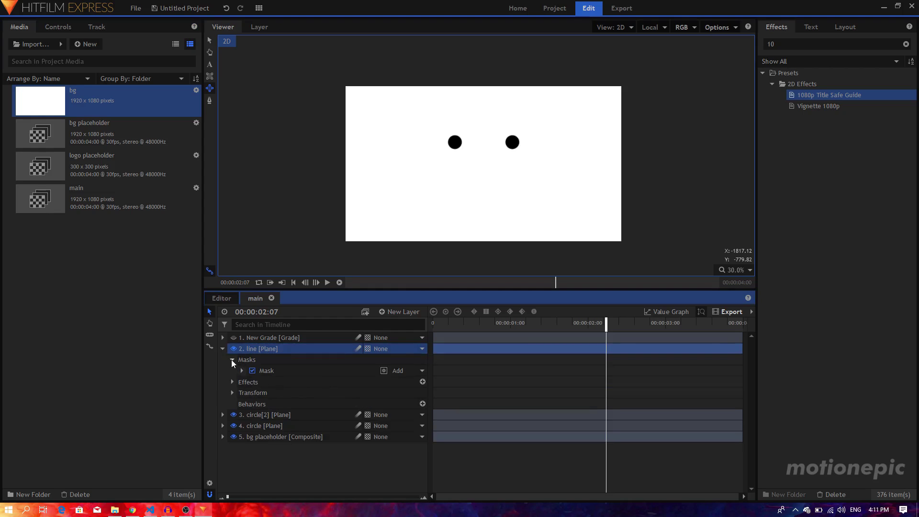
click(254, 370)
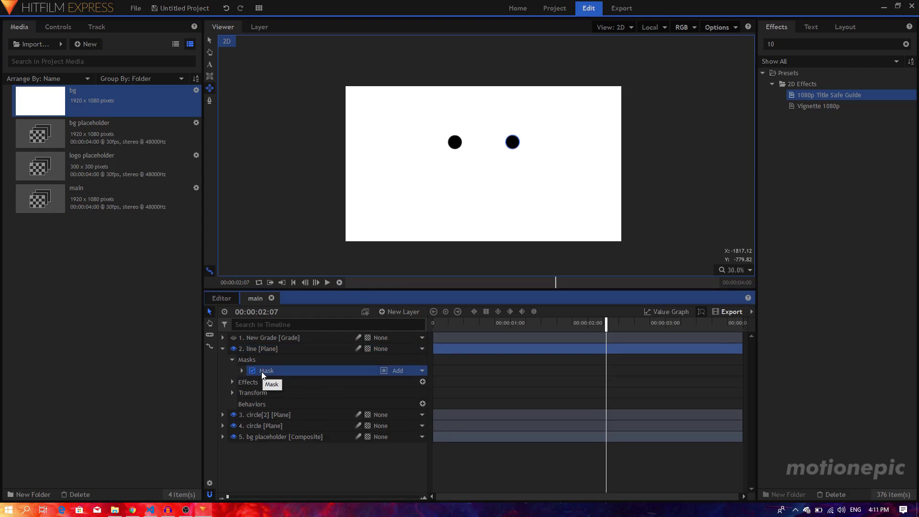
key(Delete)
click(223, 349)
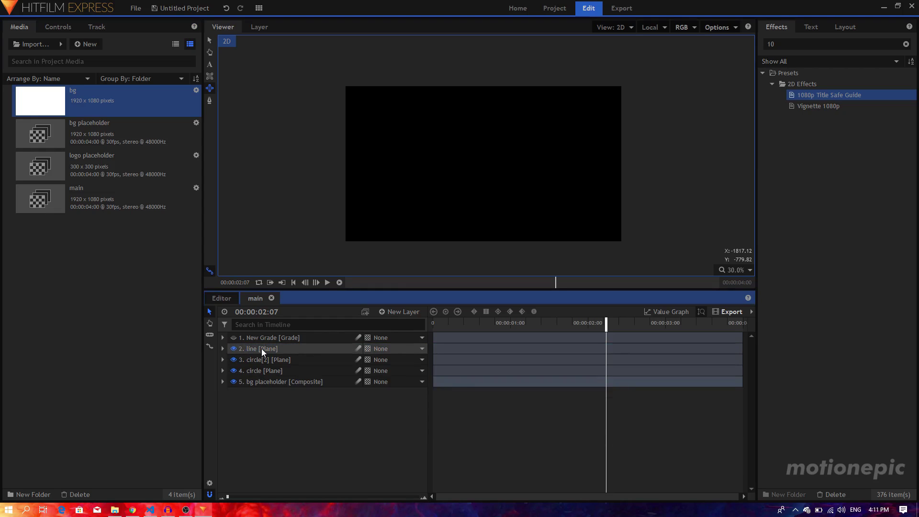
Step: Show the New Grade guide layer and draw a thin centred rectangle mask on the line layer, as wide as the gap between the circles' centres
click(234, 339)
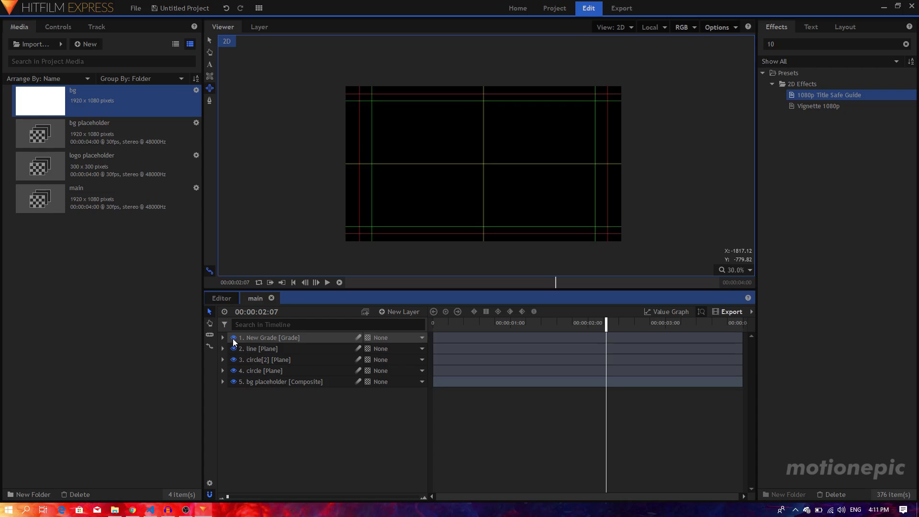
click(264, 350)
scroll(479, 168, up, 4)
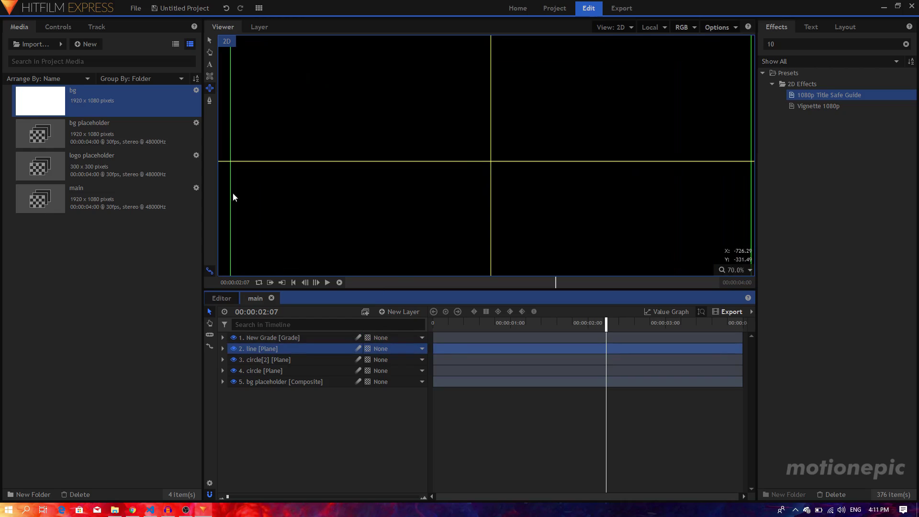
click(212, 81)
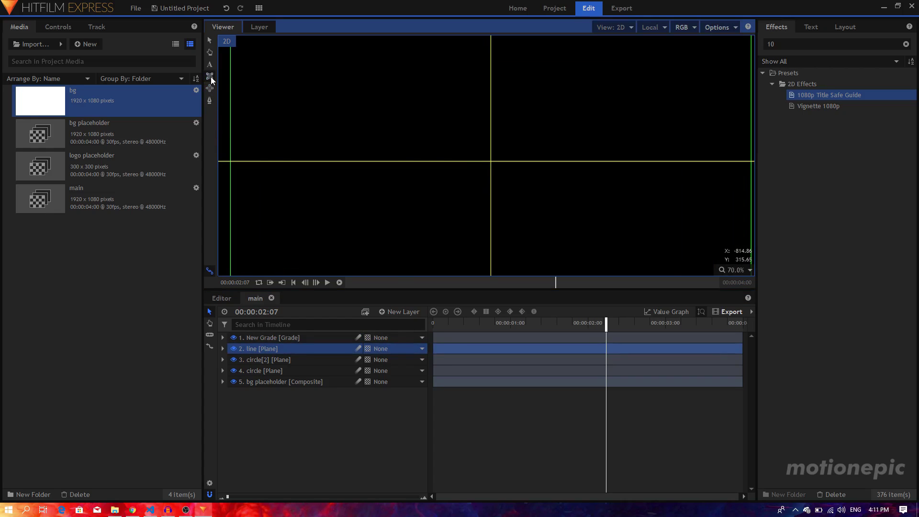
click(210, 76)
mouse_move(490, 161)
mouse_down()
mouse_move(591, 165)
mouse_move(559, 164)
mouse_up()
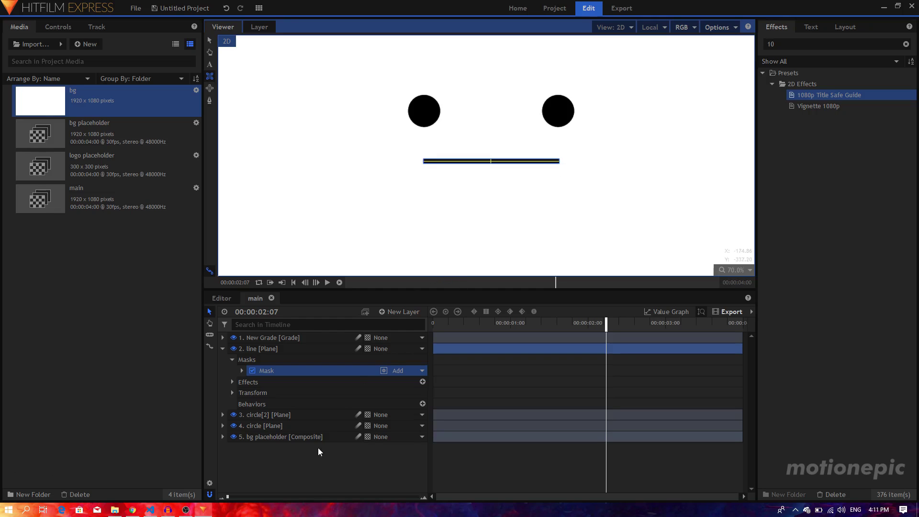
Step: At 1 second, unlink the line mask's Scale, set its horizontal scale to 0% and enable keyframing
click(242, 371)
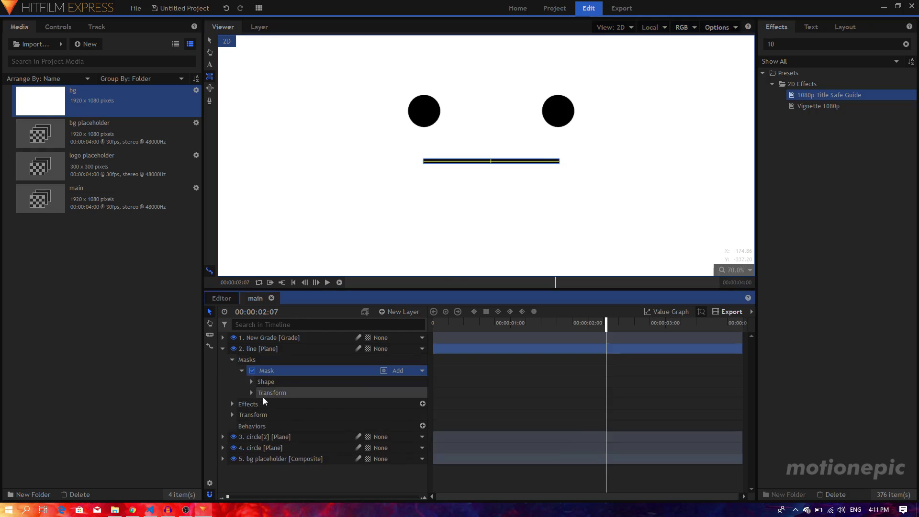
click(251, 392)
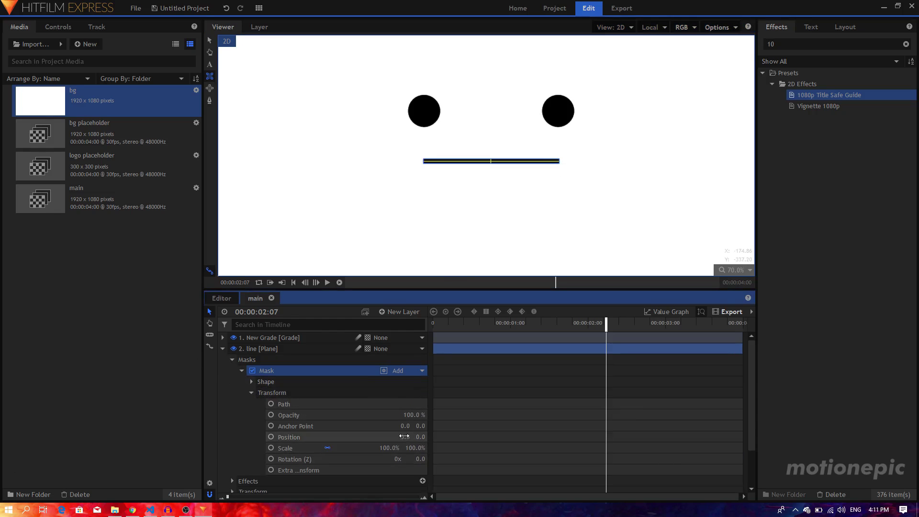
click(511, 324)
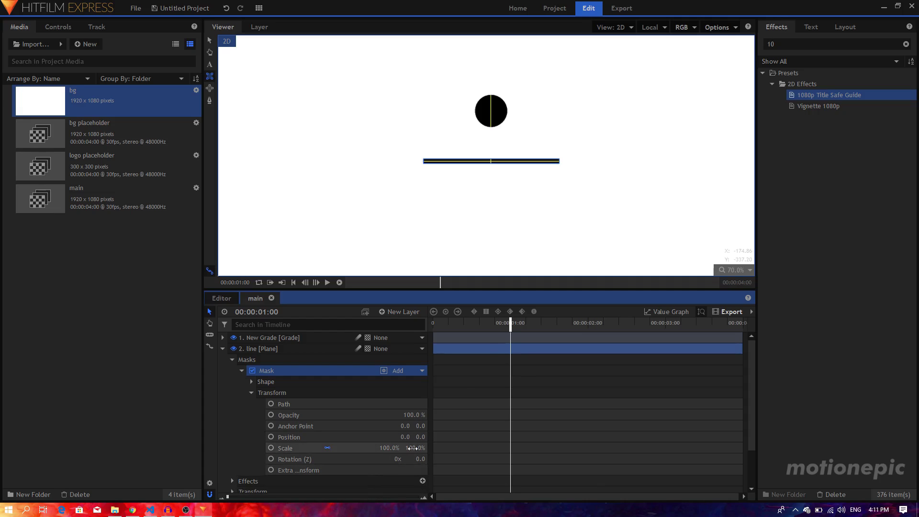
click(328, 448)
click(392, 449)
text(0)
key(Return)
click(272, 449)
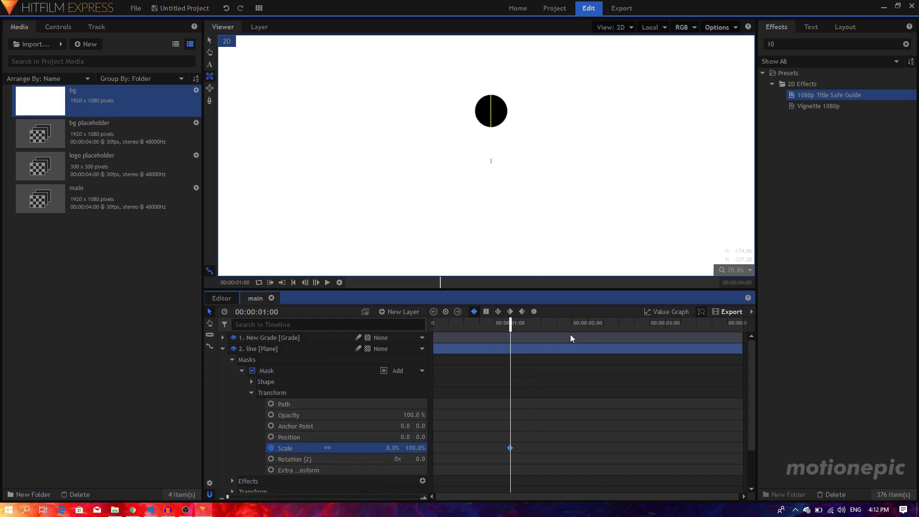
Step: Keyframe the line mask's horizontal scale to 100% at 2 seconds
click(588, 326)
click(393, 448)
text(100)
key(Return)
Step: Raise the line mask to Position Y 149 so it joins the centres of the two circles
drag(419, 437, 466, 437)
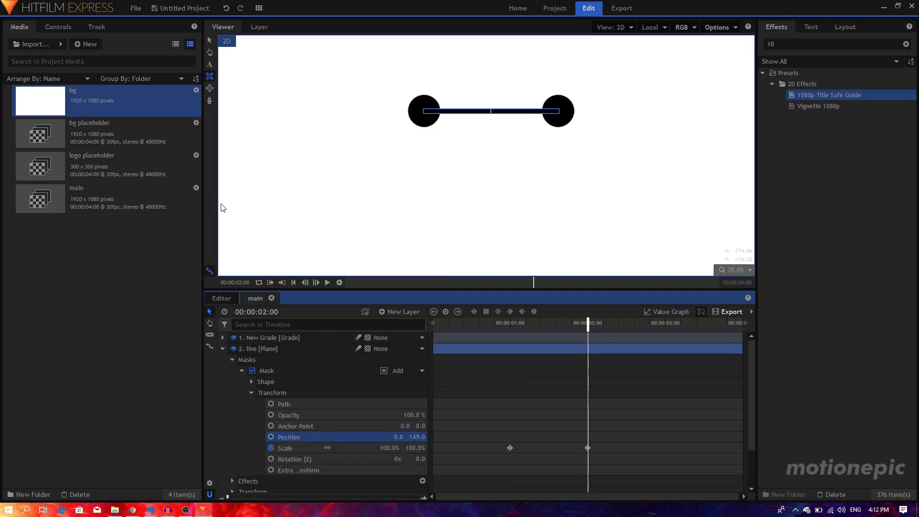
click(210, 42)
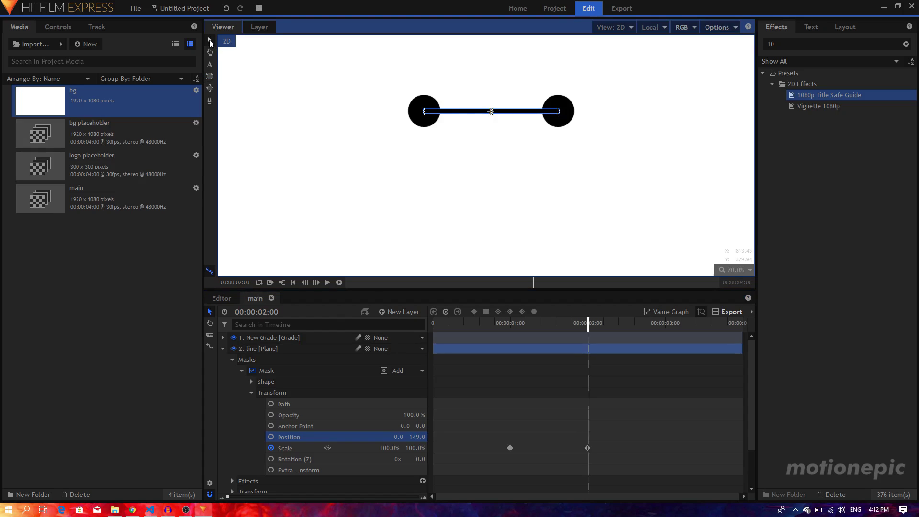
scroll(489, 110, up, 3)
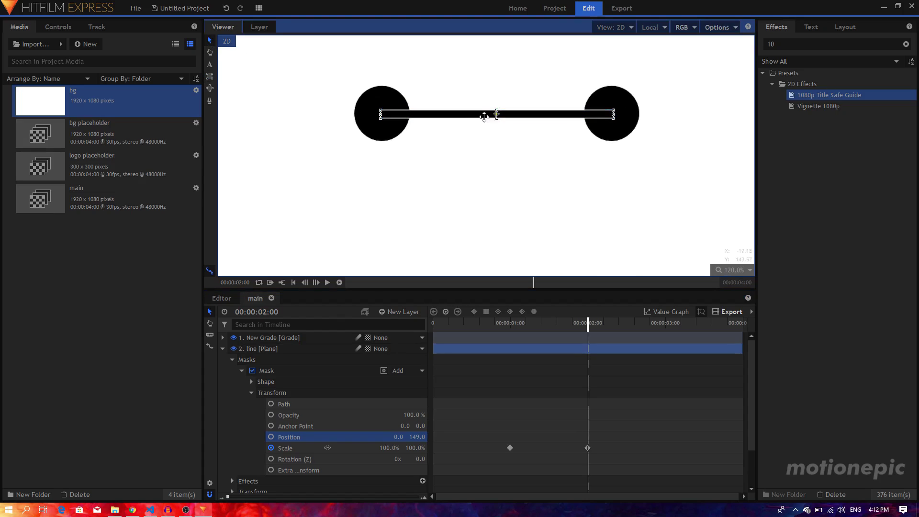
scroll(502, 127, down, 4)
Step: Give both line Scale keyframes Bezier interpolation, pull the 2-second keyframe's graph handle back to 1 second and play the result
drag(608, 443, 482, 452)
click(534, 311)
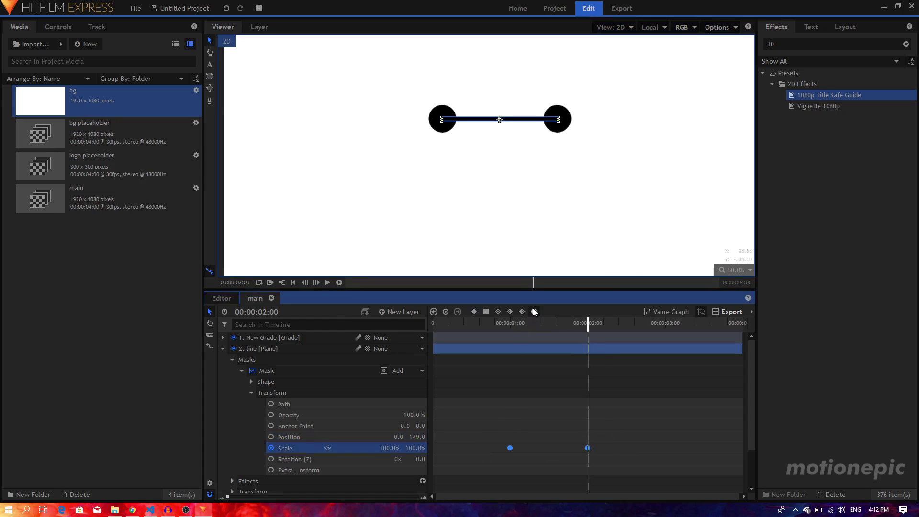
click(668, 311)
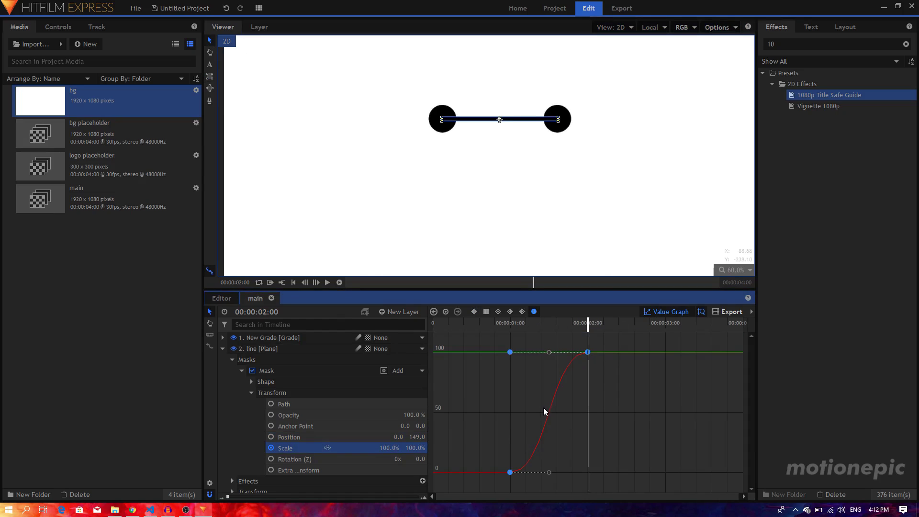
drag(549, 354, 495, 335)
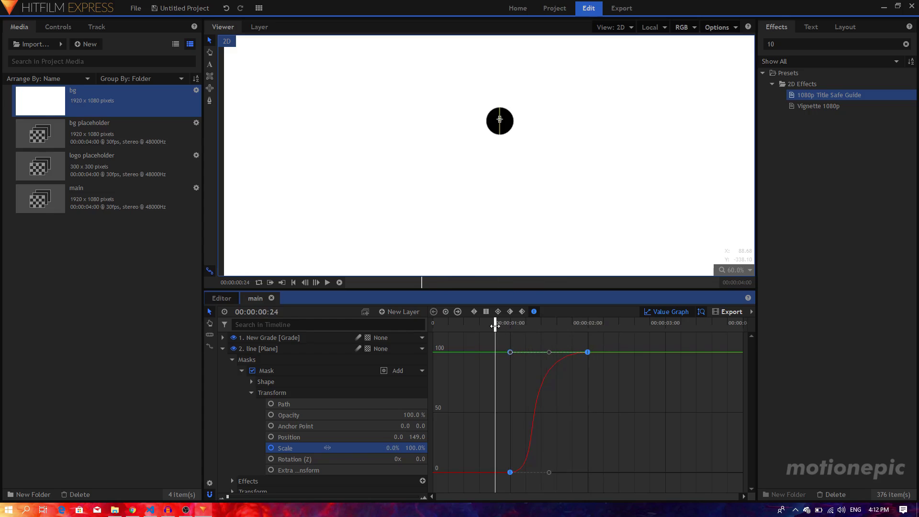
key(space)
key(space)
Step: Hide the New Grade guide layer, collapse the line layer and close the value graph
click(222, 348)
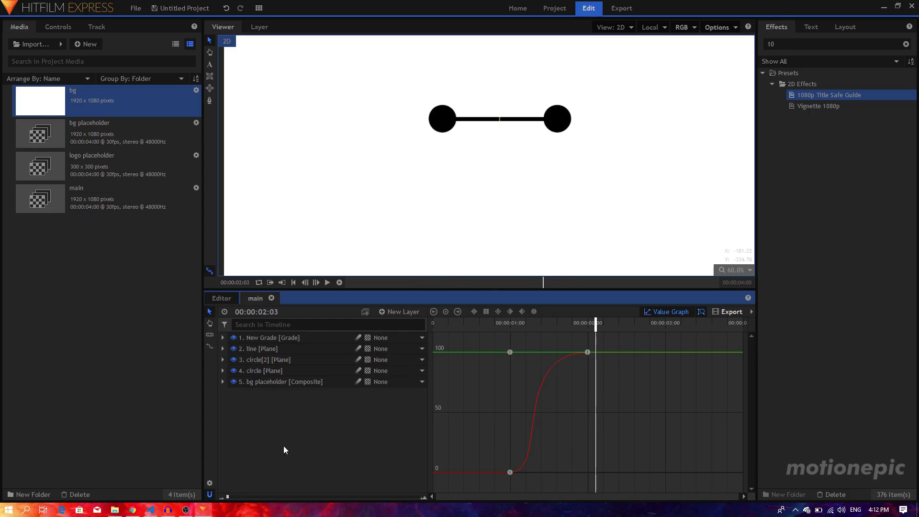
click(234, 337)
scroll(491, 128, down, 2)
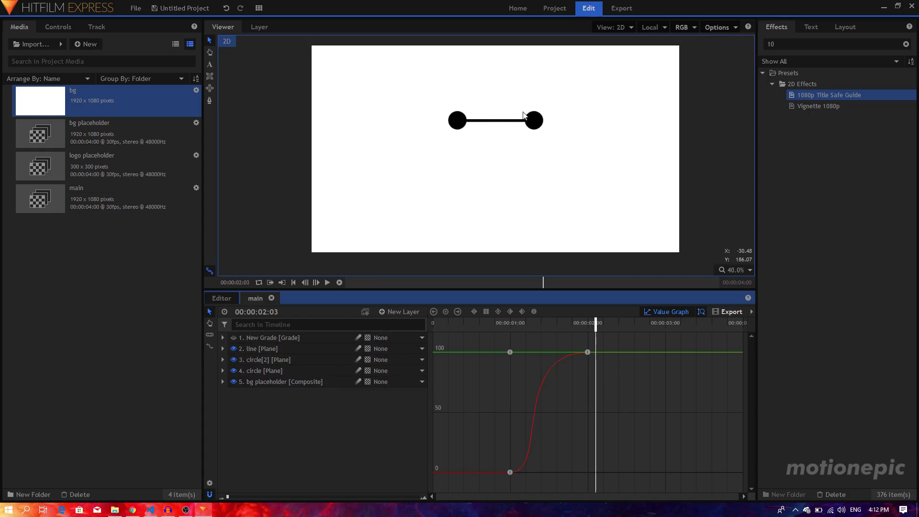
click(670, 311)
key(minus)
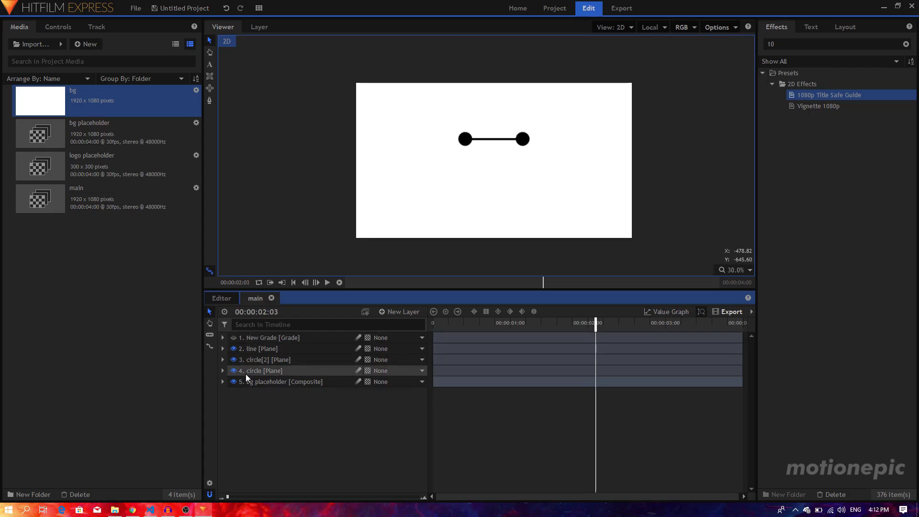
Step: Set the circle[2] mask's Scale to 50% at the 2-second keyframe
click(223, 359)
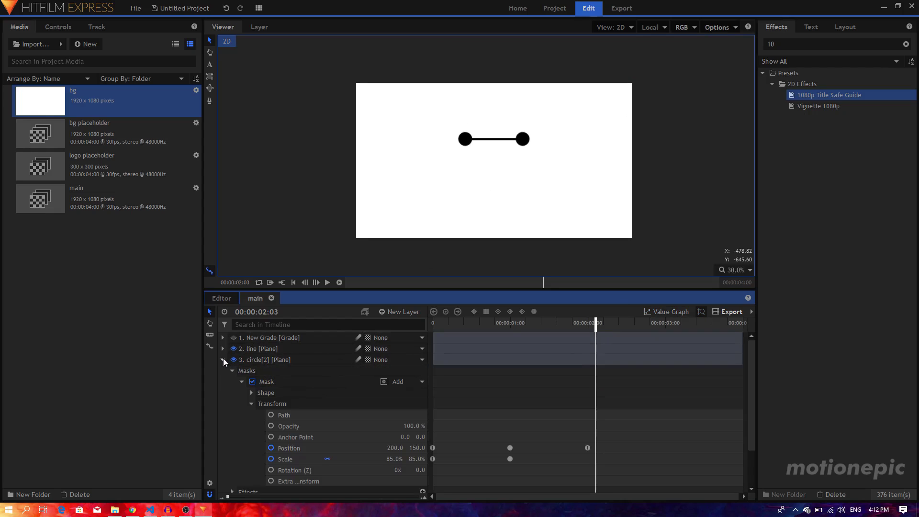
click(587, 449)
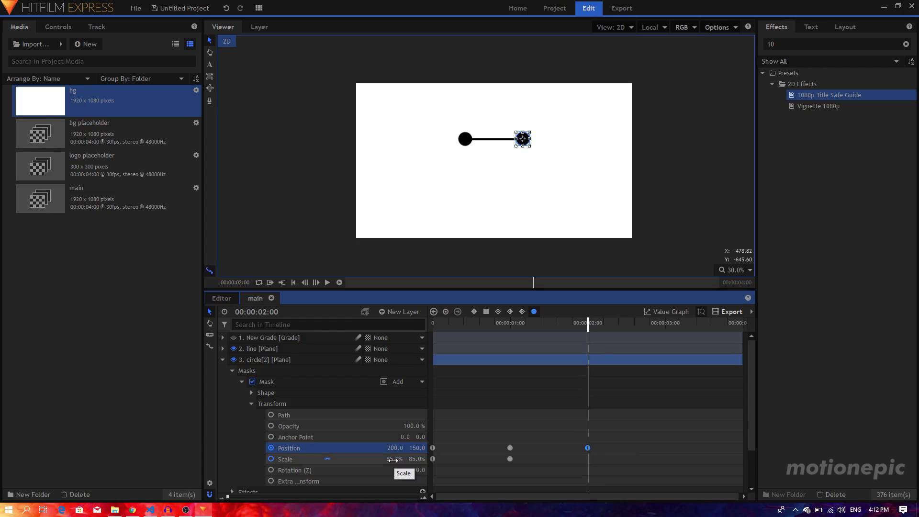
drag(394, 461, 379, 461)
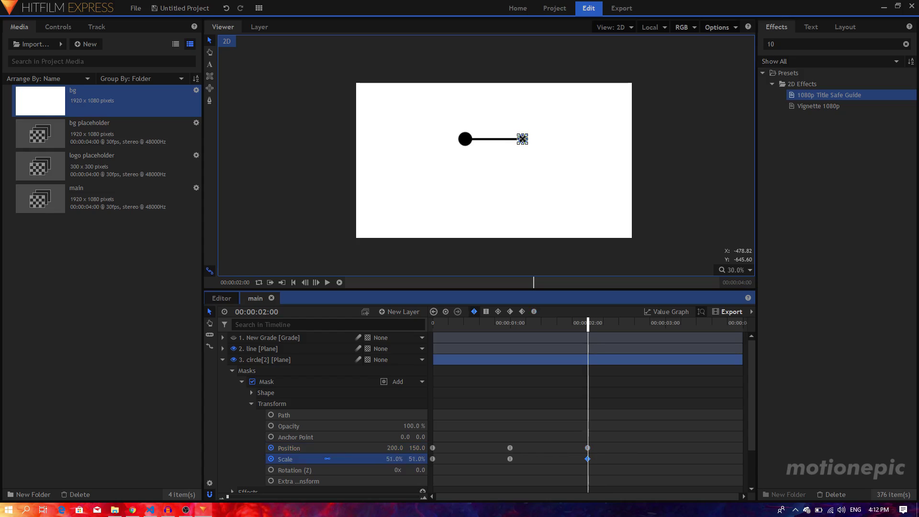
click(223, 360)
Step: Set the original circle mask's Scale to 50% at 2 seconds
click(223, 370)
click(417, 470)
text(50)
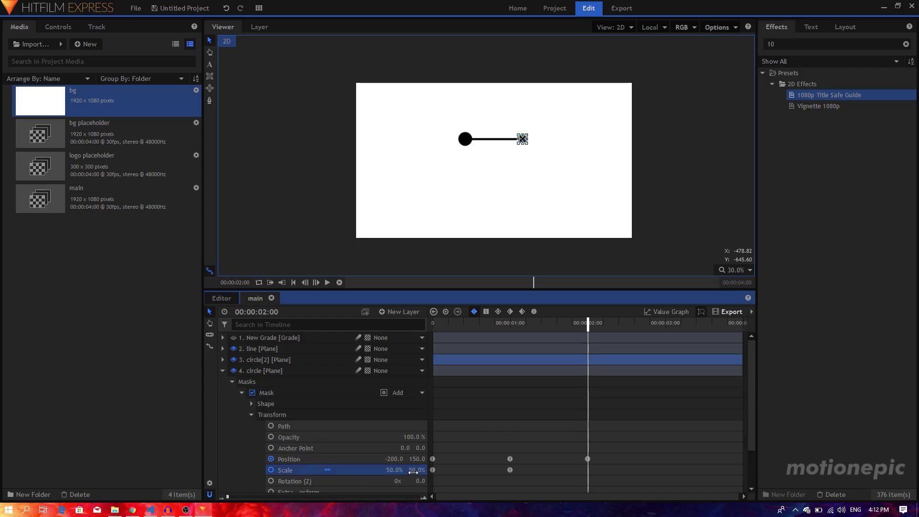
key(Return)
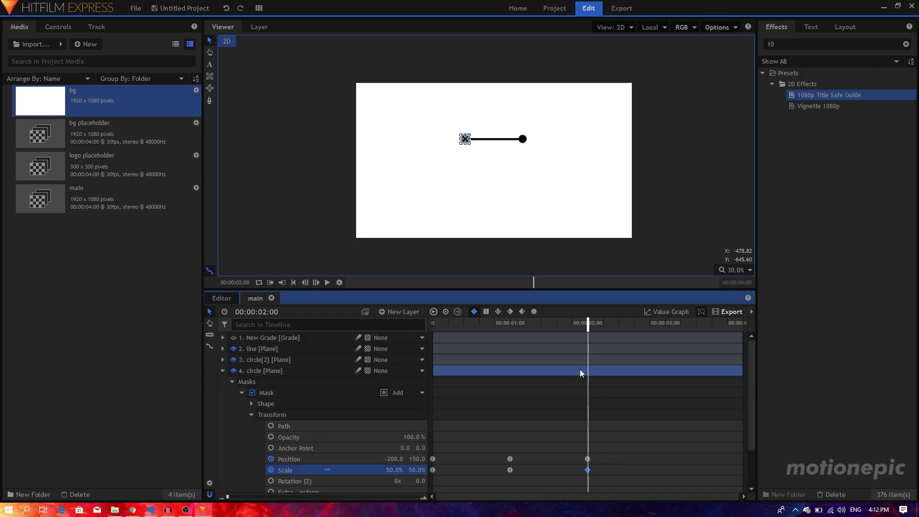
Step: Give the circle's 2-second Scale keyframe Bezier interpolation and stretch its incoming graph handle back towards 1 second
click(534, 312)
click(663, 311)
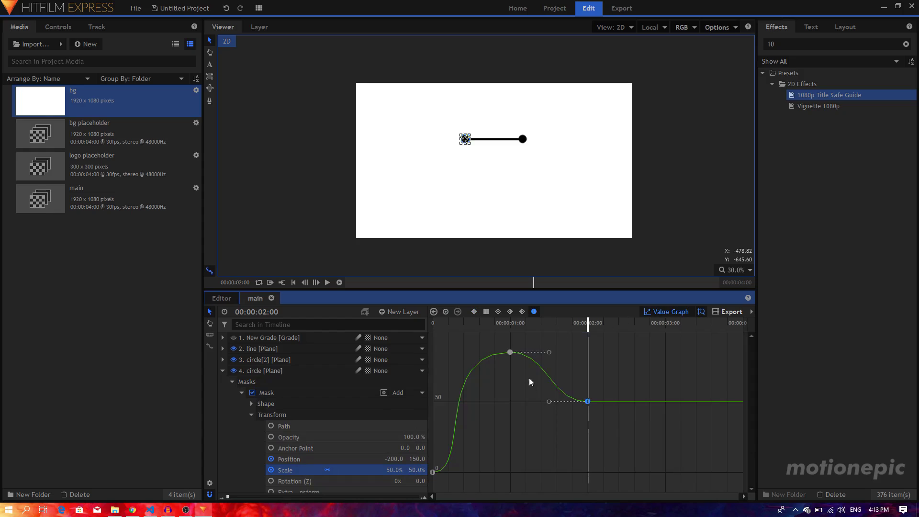
drag(550, 401, 489, 404)
click(665, 312)
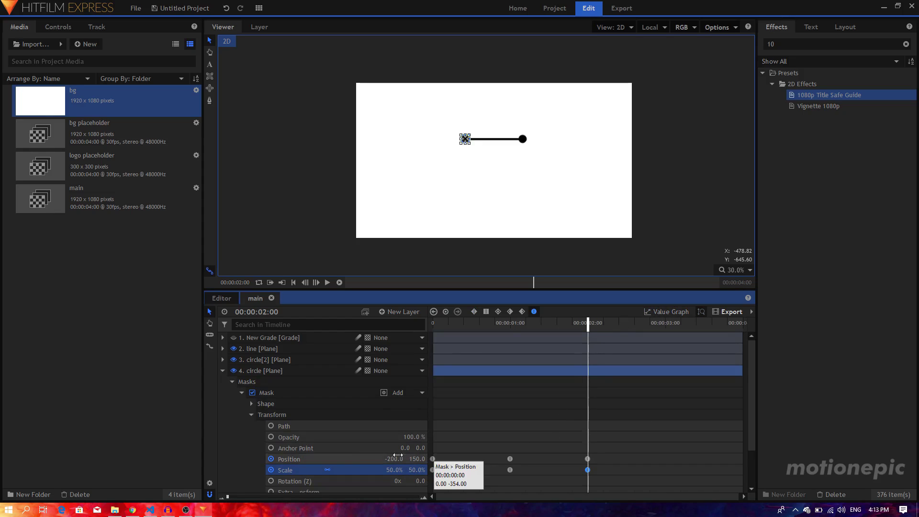
Step: Ease circle[2]'s 2-second Scale keyframe by stretching its incoming graph handle towards 1 second, and play the animation
click(223, 359)
click(588, 458)
click(669, 312)
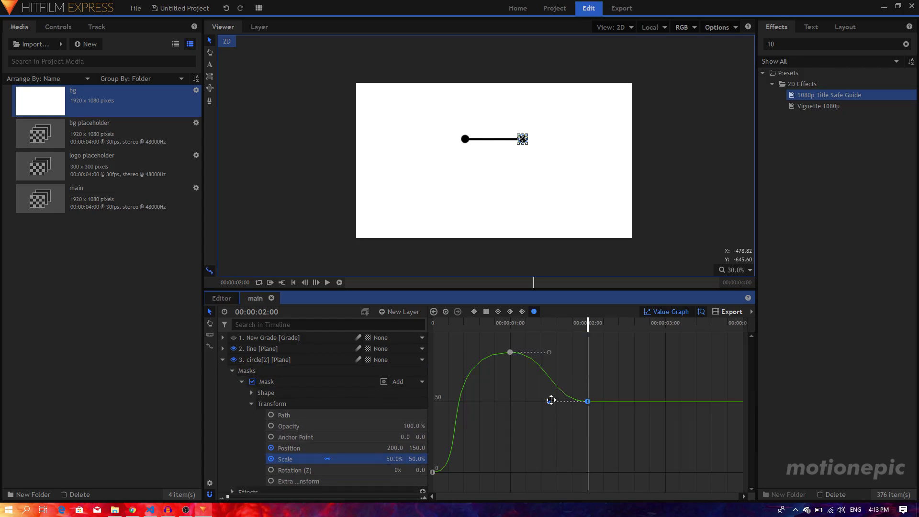
click(474, 311)
click(510, 314)
key(space)
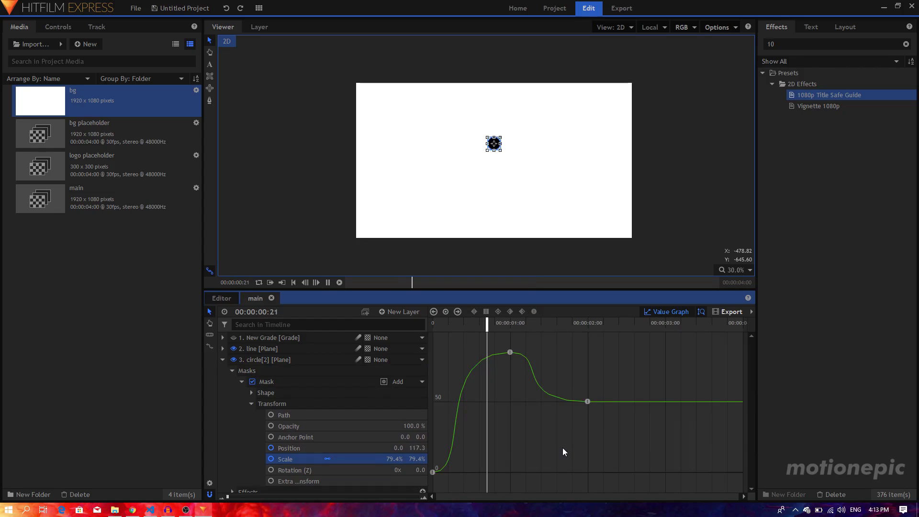
key(space)
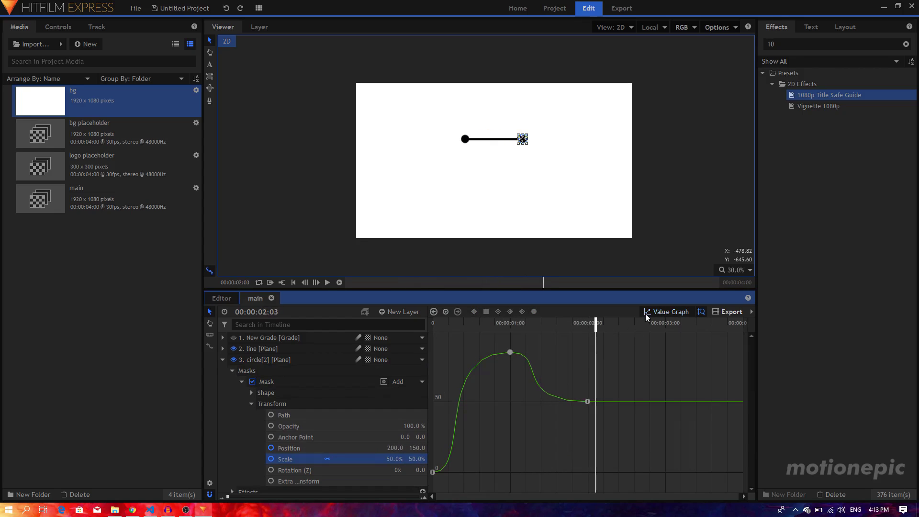
Step: Close the value graph, collapse both circle layers and inspect the line joining the circles
click(667, 311)
click(224, 360)
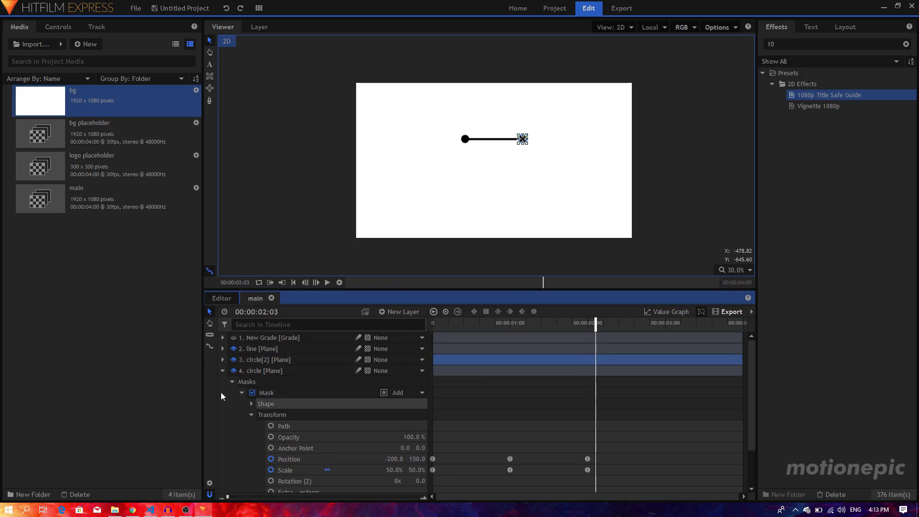
click(223, 370)
scroll(495, 140, up, 3)
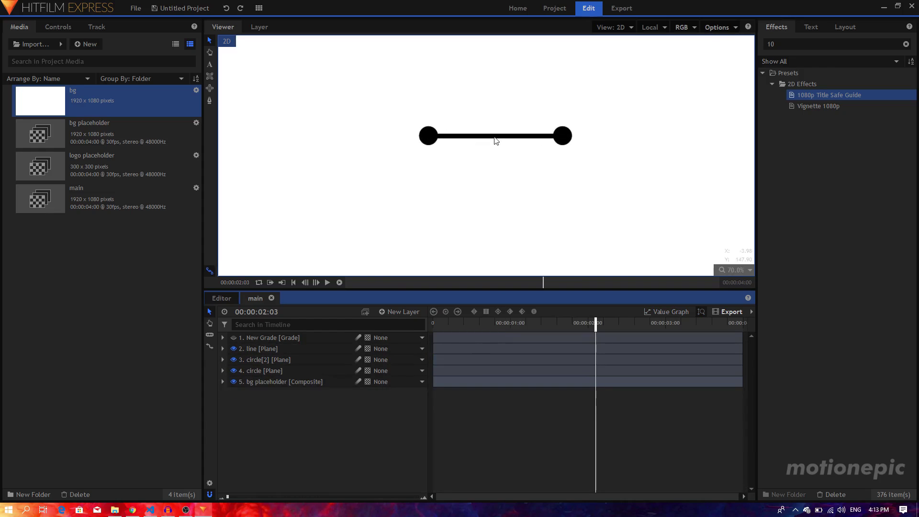
scroll(488, 190, down, 2)
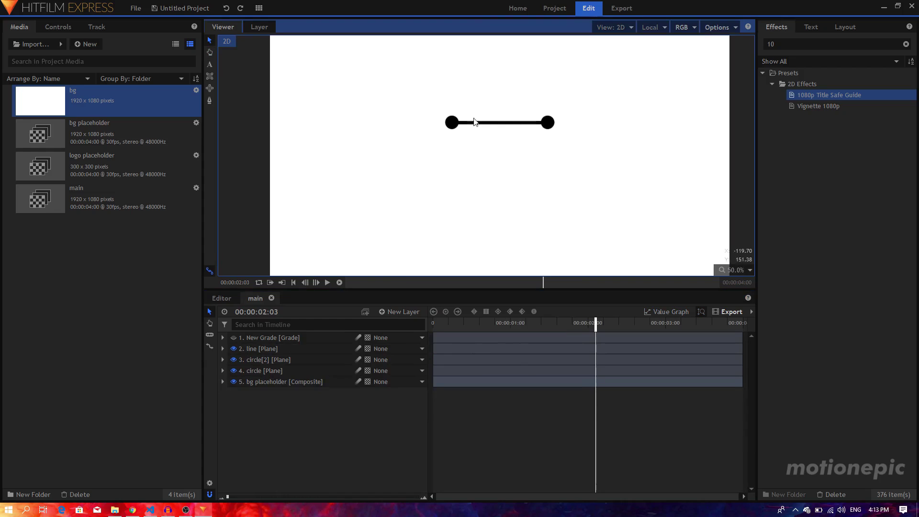
scroll(468, 120, down, 2)
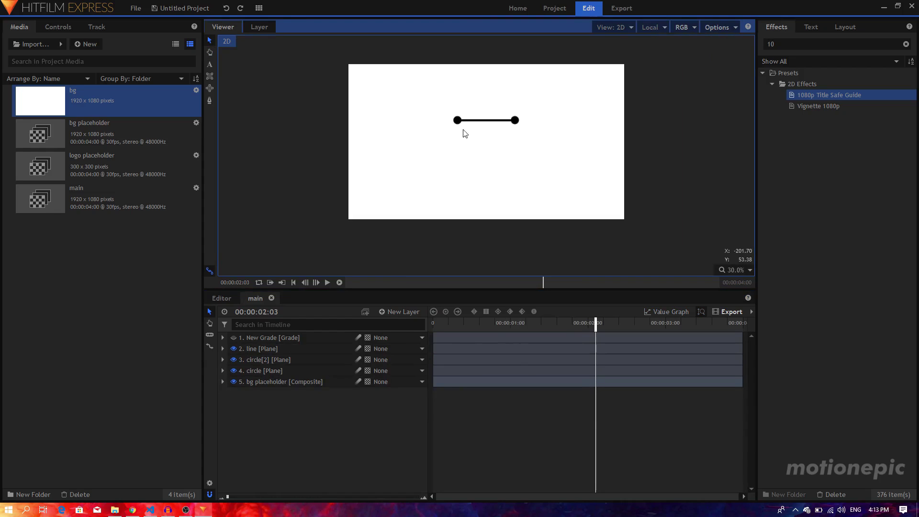
Step: Keyframe the line mask's Position at 2 seconds and set its Y Position to -130 at 3 seconds
click(223, 349)
click(588, 448)
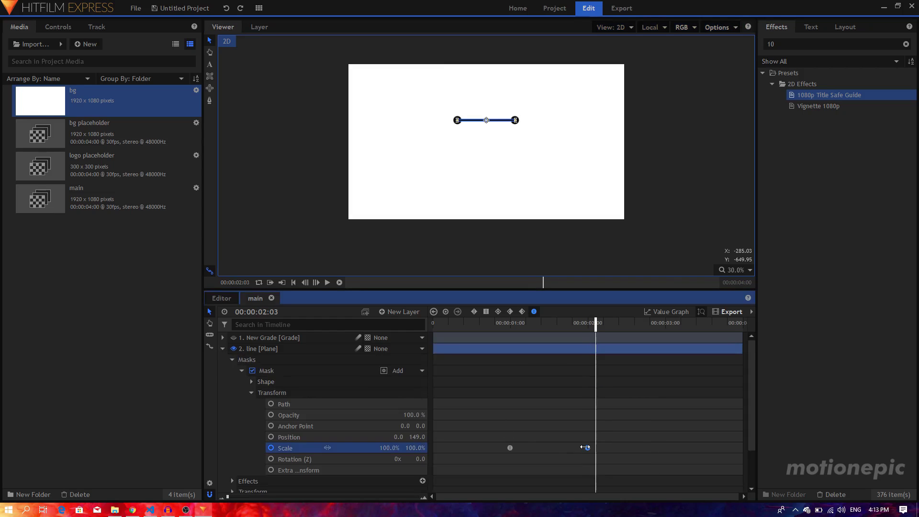
click(267, 437)
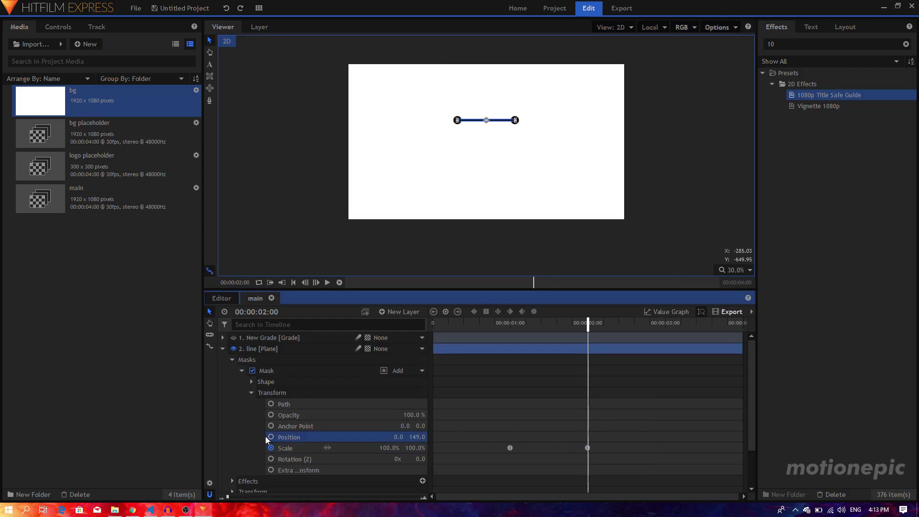
click(271, 438)
click(666, 326)
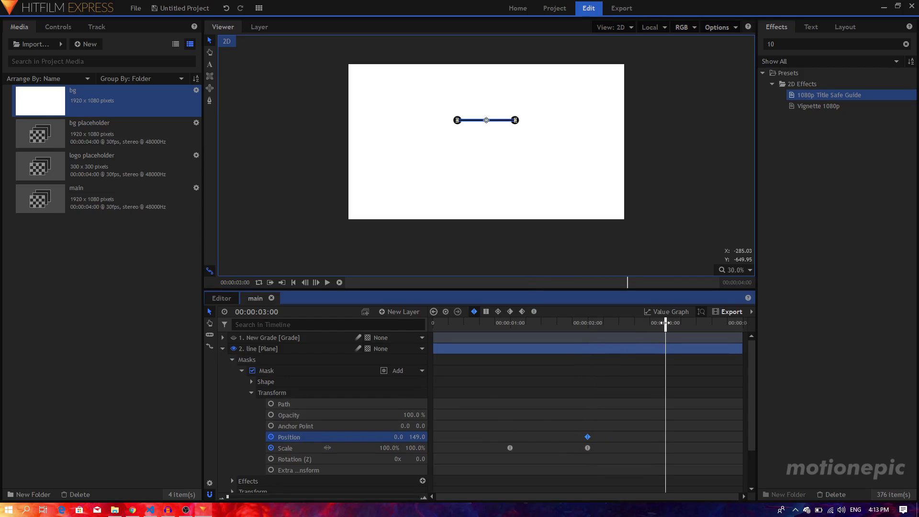
drag(423, 441, 286, 441)
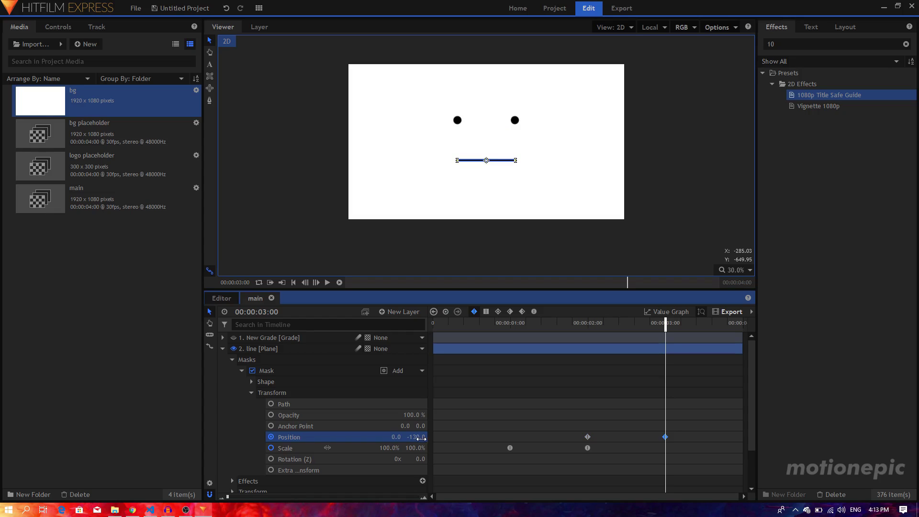
Step: Give the line's Position keyframes Bezier interpolation and stretch the 3-second keyframe's incoming Y graph handle back to 2 seconds
drag(670, 434, 557, 436)
click(534, 312)
click(668, 311)
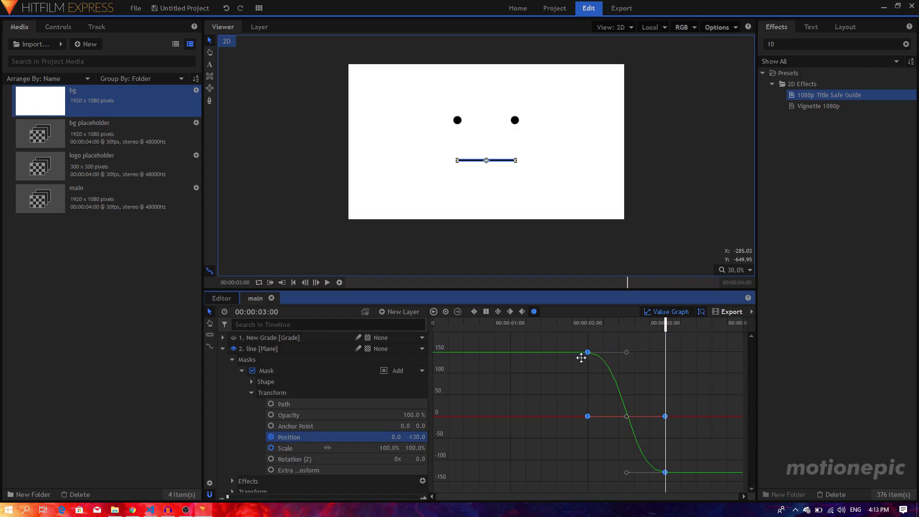
drag(625, 472, 588, 473)
drag(564, 330, 677, 324)
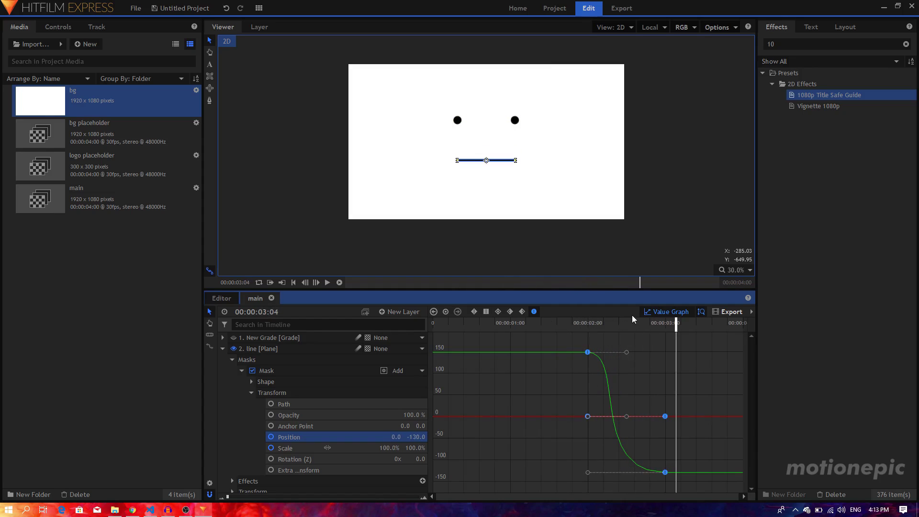
click(668, 312)
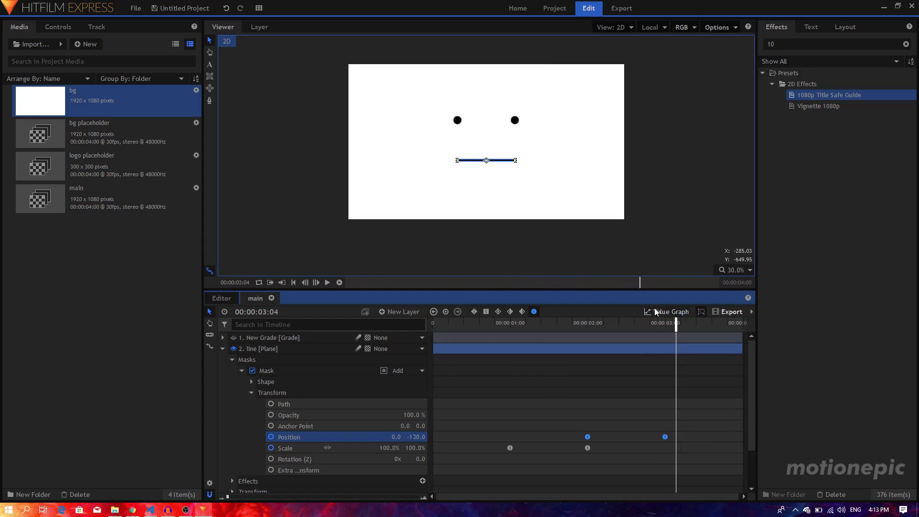
Step: Set circle[2]'s mask to Y Position -130 and Scale 0% at 3 seconds
click(222, 349)
click(223, 359)
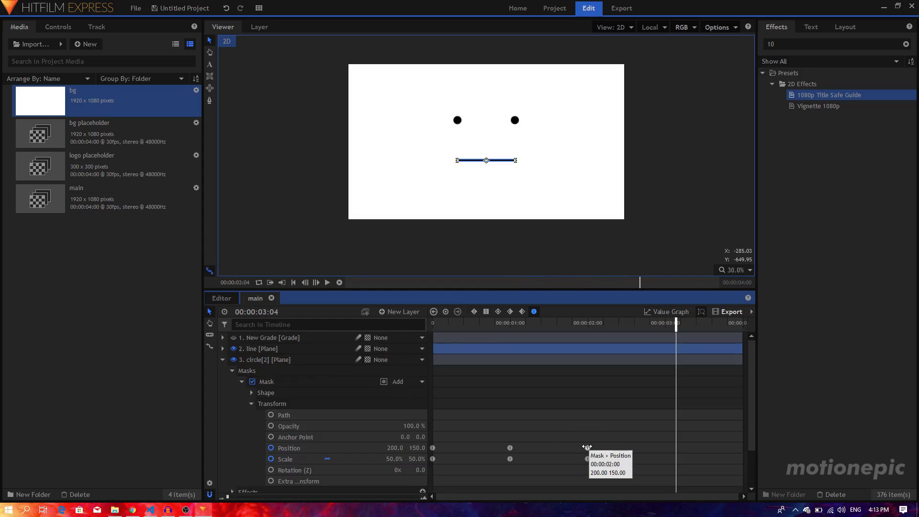
drag(675, 323, 657, 321)
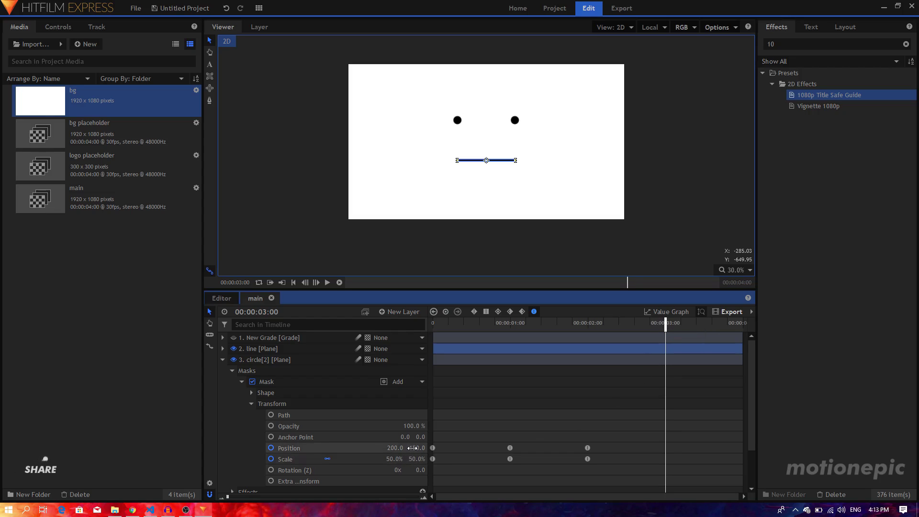
click(419, 448)
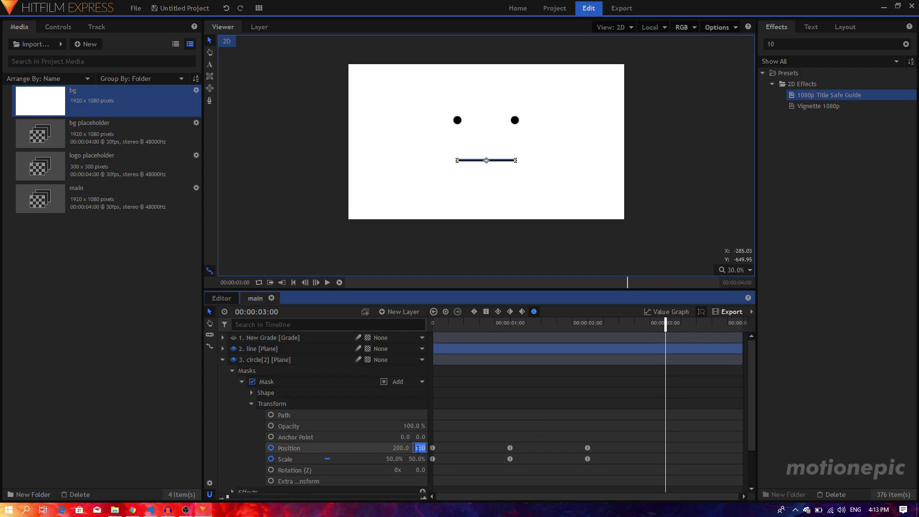
text(-1)
key(Return)
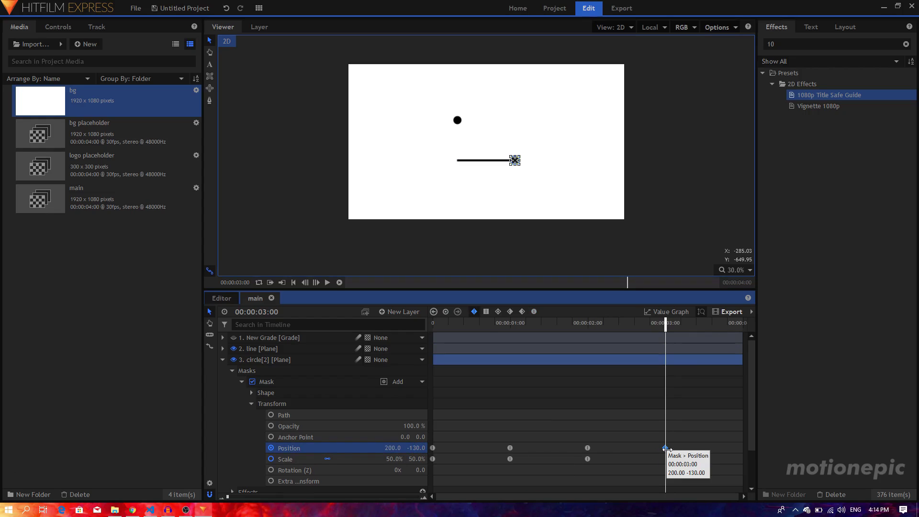
click(395, 459)
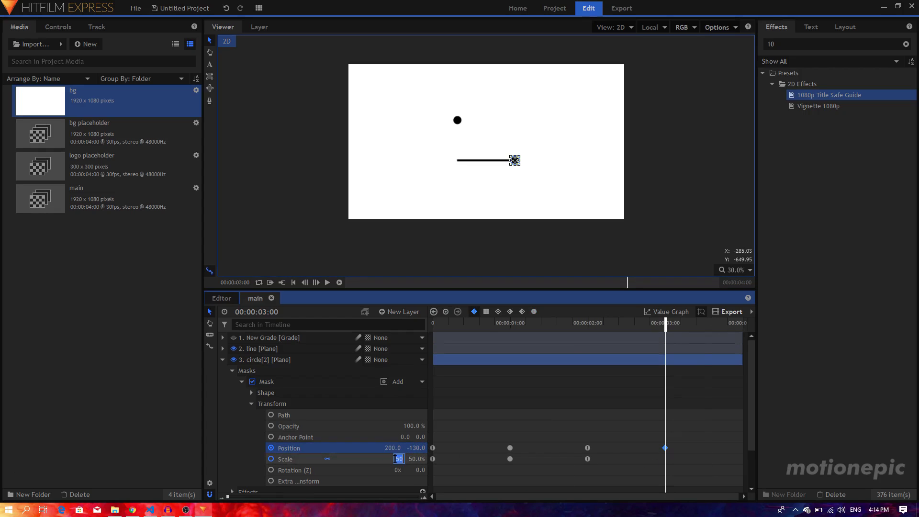
text(0)
key(Return)
Step: Apply Bezier interpolation to circle[2]'s 3-second Position and Scale keyframes and stretch Position's incoming Y graph handle back to 2 seconds
drag(687, 448, 651, 462)
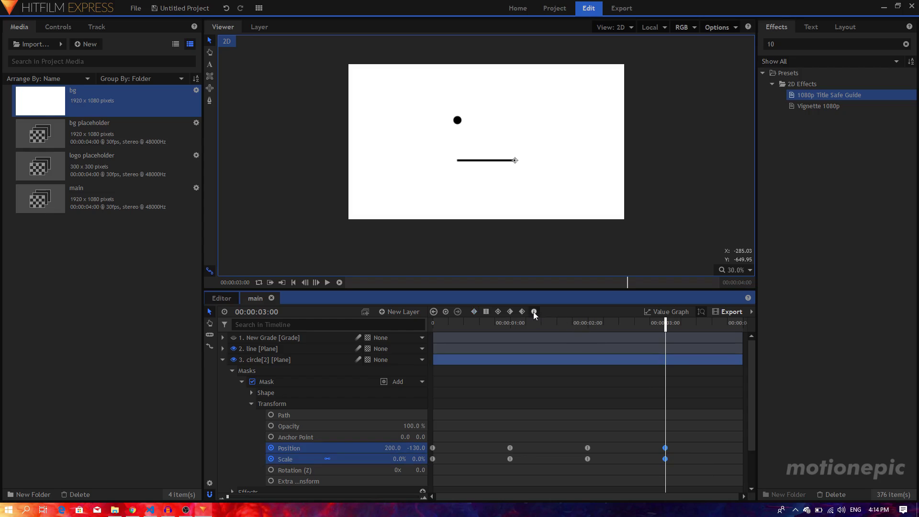
click(352, 454)
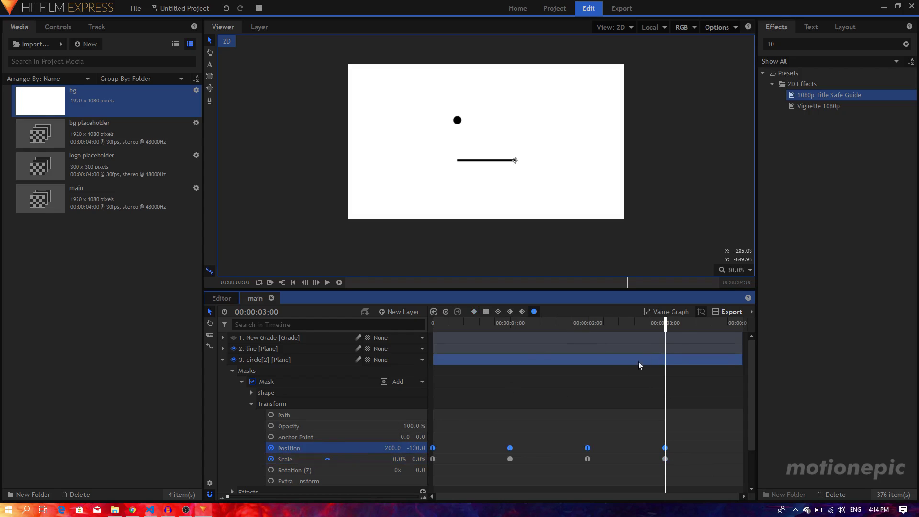
click(670, 313)
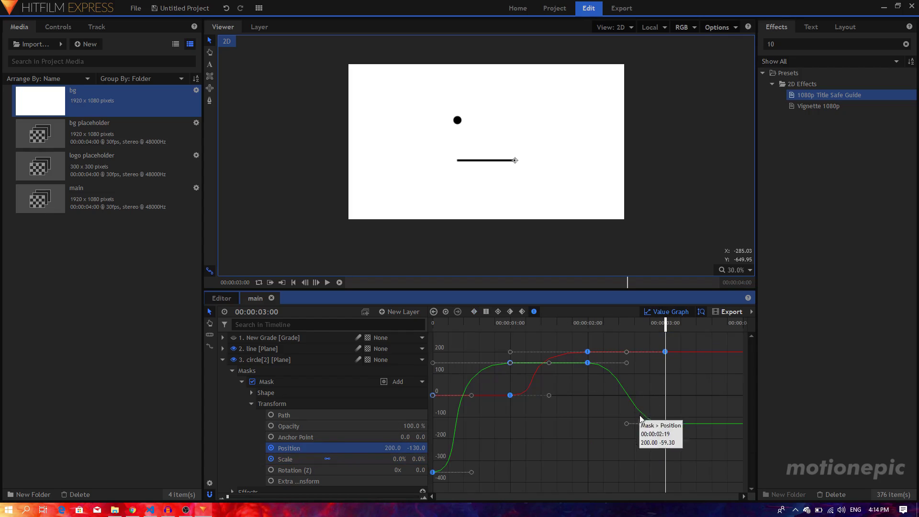
drag(626, 423, 553, 422)
Step: Stretch the incoming graph handle of circle[2]'s 3-second Scale keyframe back to 2 seconds, keeping it level, and collapse the layer
click(345, 458)
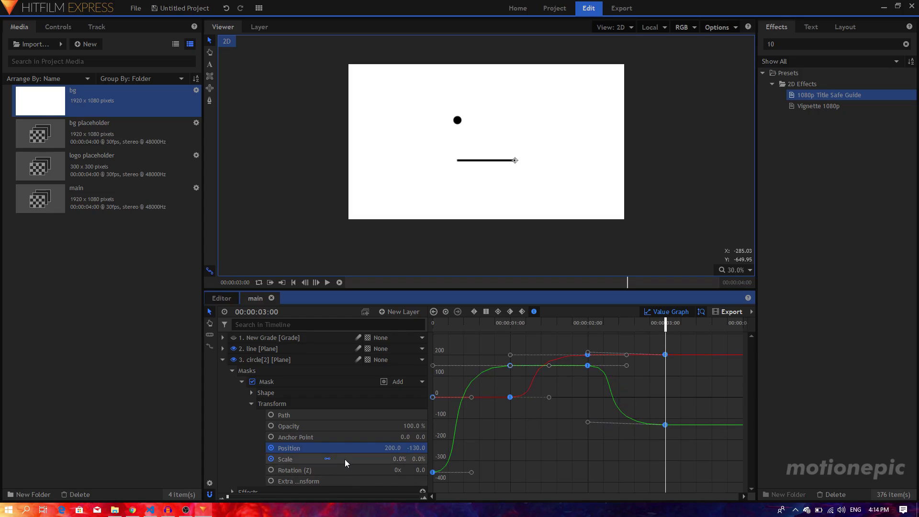
drag(624, 471, 503, 464)
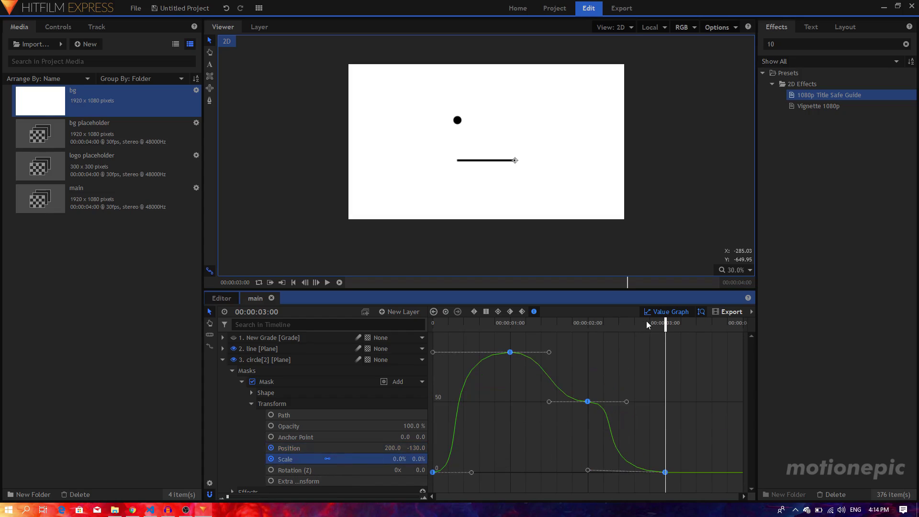
key(ctrl+z)
drag(625, 472, 540, 471)
click(667, 312)
click(223, 360)
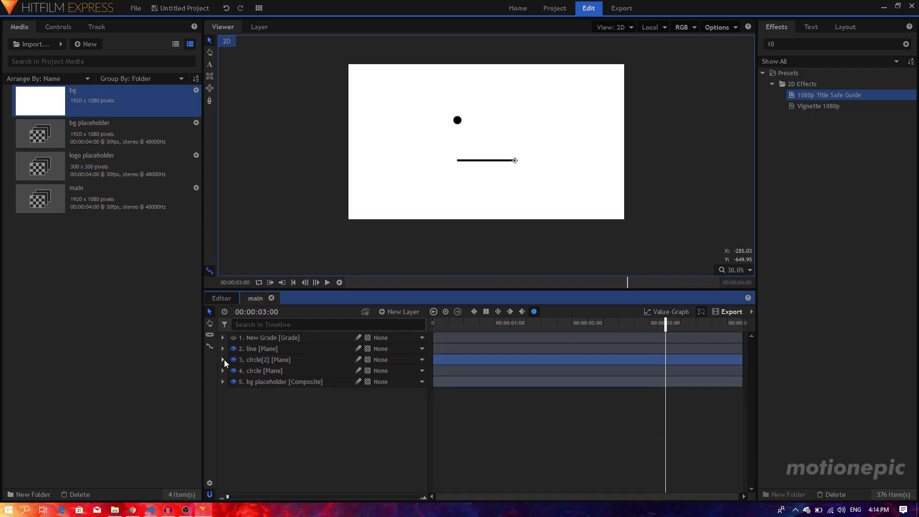
Step: Set the original circle mask's Y Position to -130 and its Scale to 0% at 3 seconds
click(222, 371)
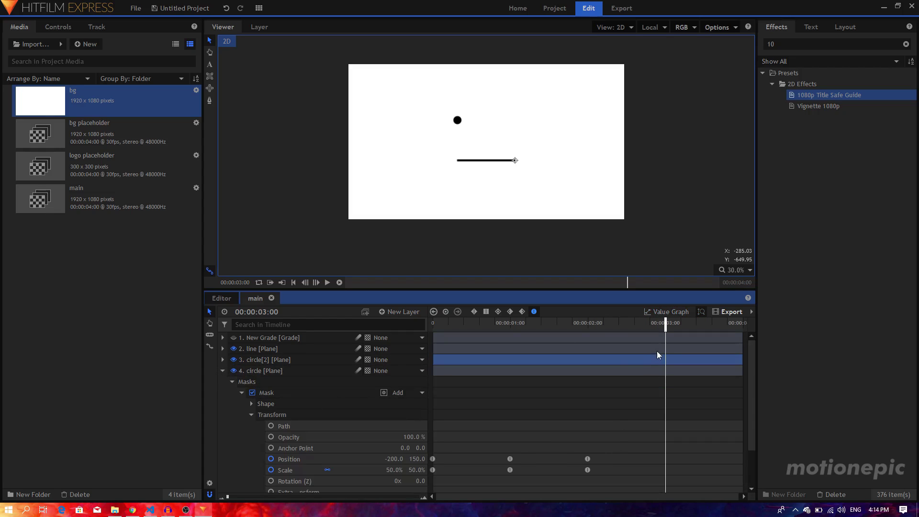
click(419, 459)
text(-130)
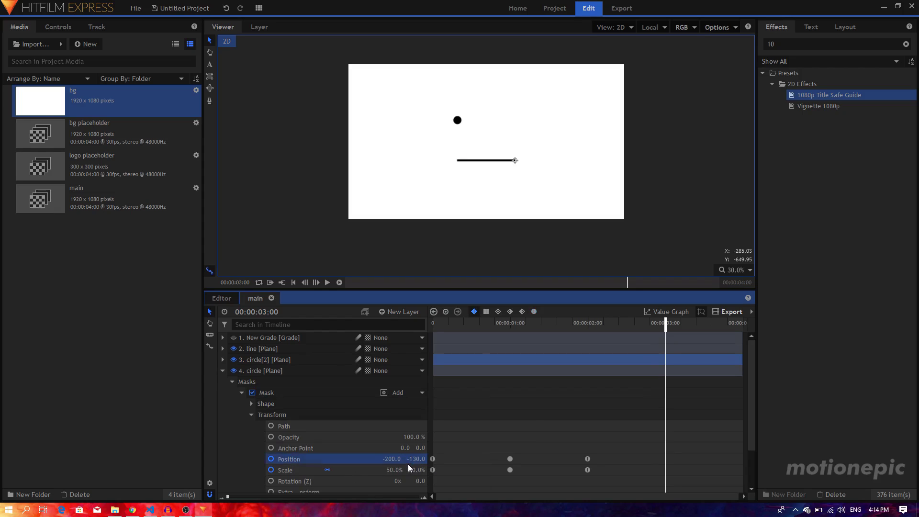
key(Tab)
key(Return)
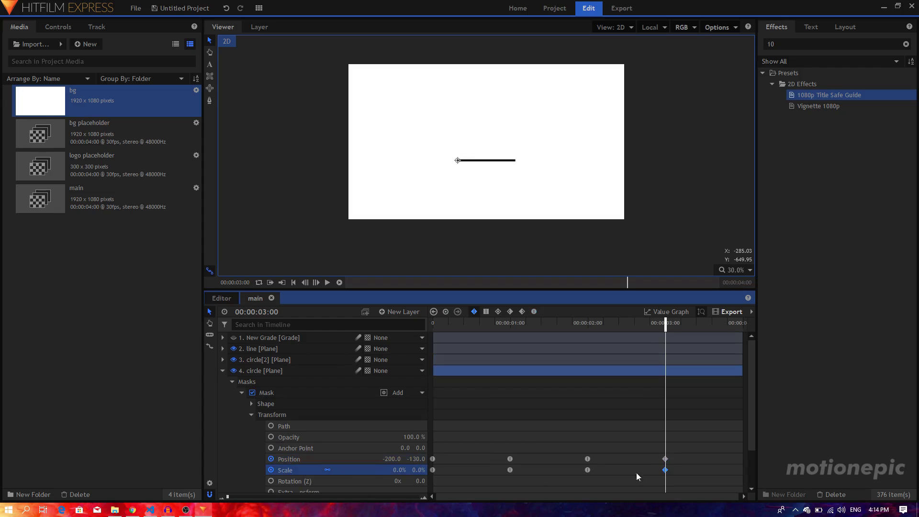
Step: Ease the original circle's 3-second Position and Scale keyframes with Bezier interpolation, checking their curves in the value graph
drag(684, 460, 630, 365)
click(536, 310)
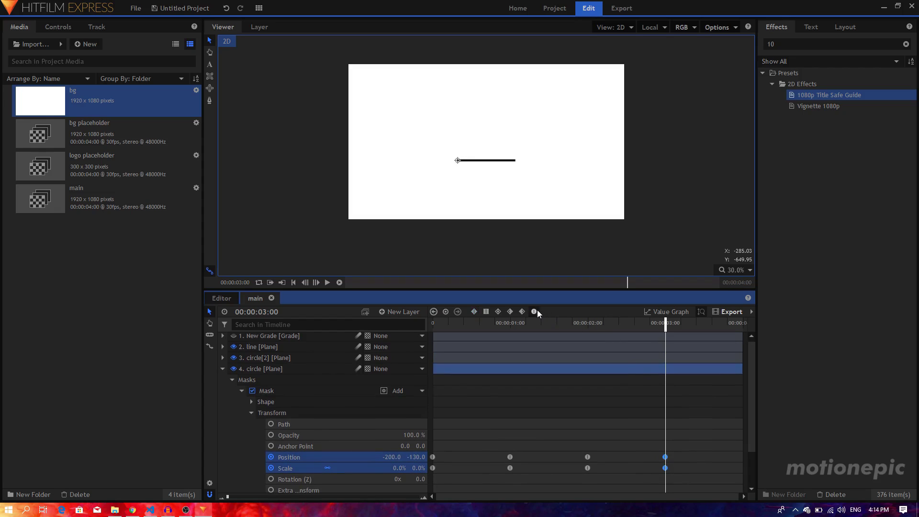
click(668, 312)
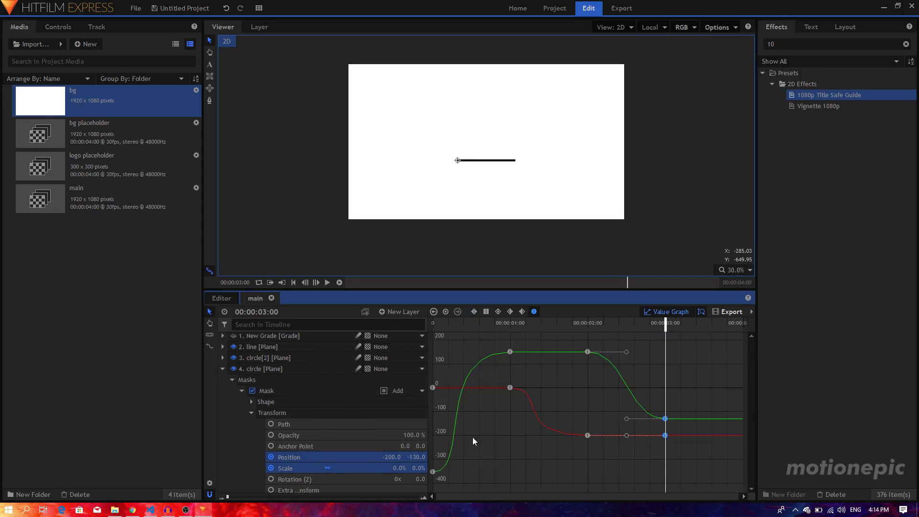
click(372, 466)
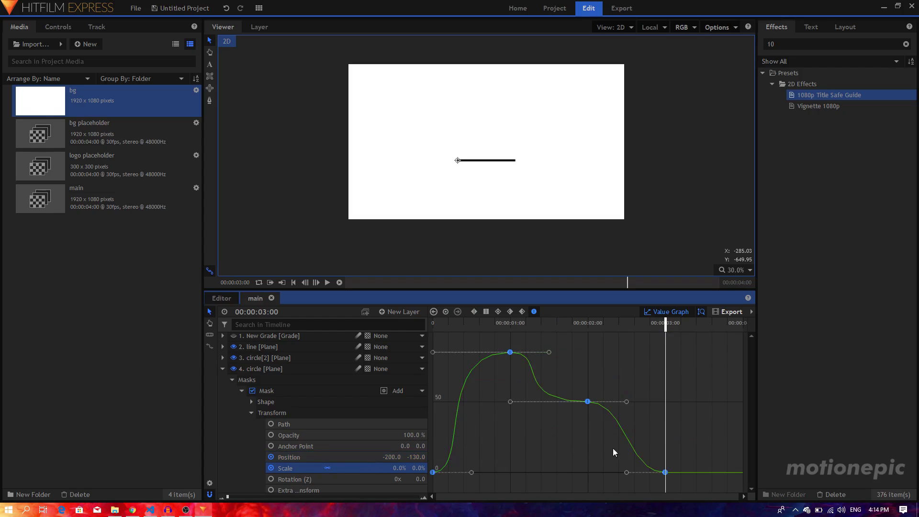
click(668, 311)
Step: Play back the falling line and shrinking circles, and inspect the line on its own at 3 seconds
click(529, 323)
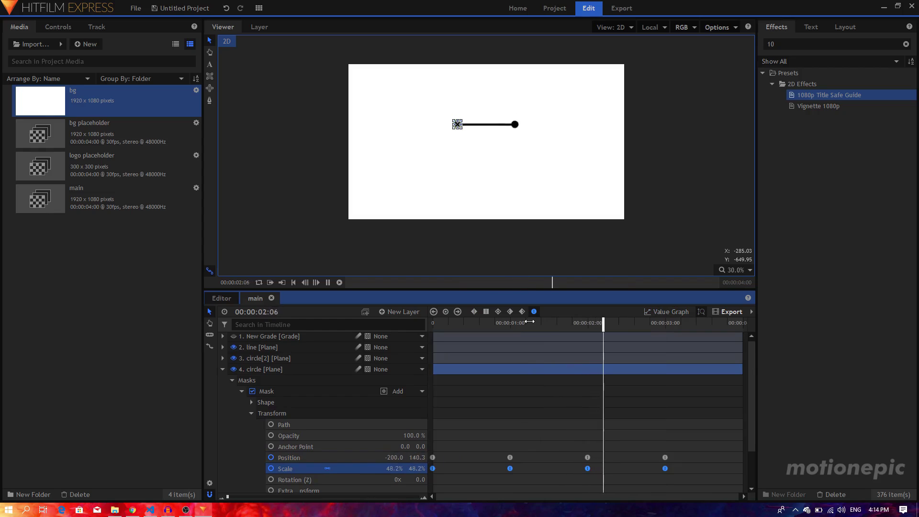
key(space)
drag(581, 323, 666, 323)
click(222, 370)
click(288, 436)
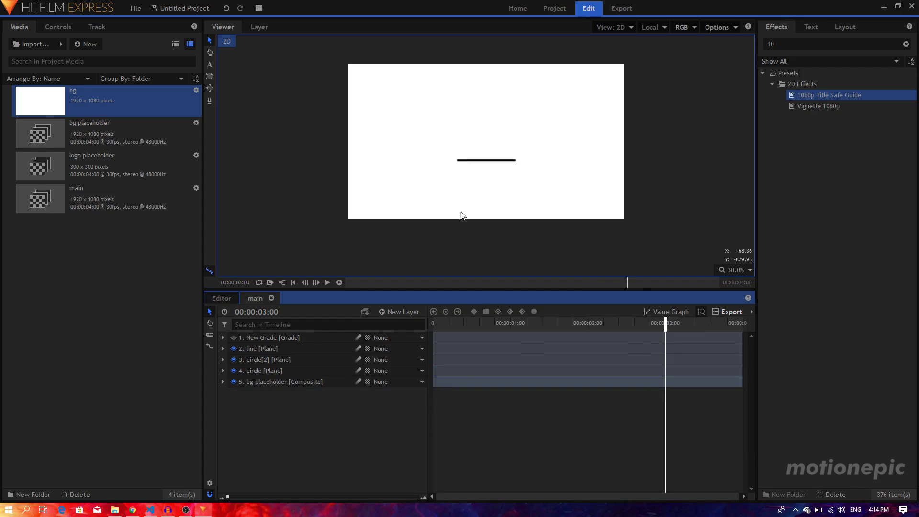
drag(527, 166, 507, 185)
scroll(528, 175, up, 2)
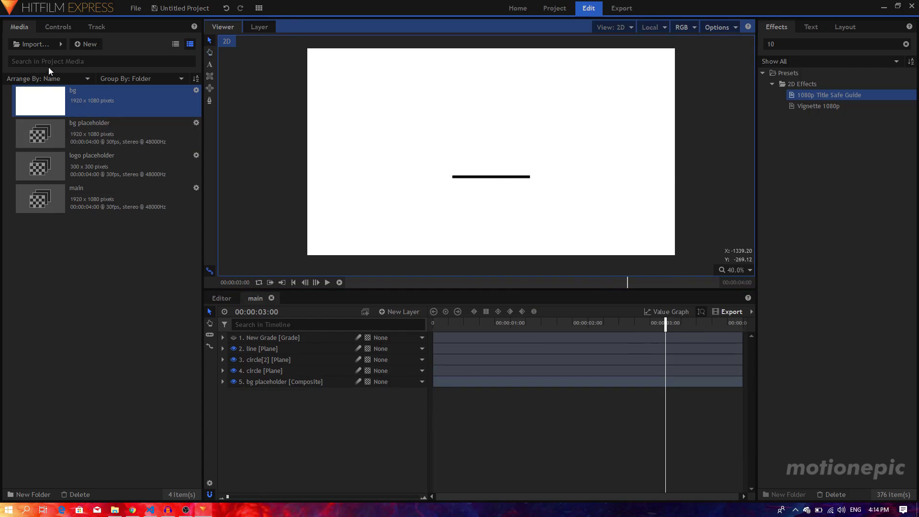
Step: Open the logo placeholder composite and add the imported logo image to it
click(88, 161)
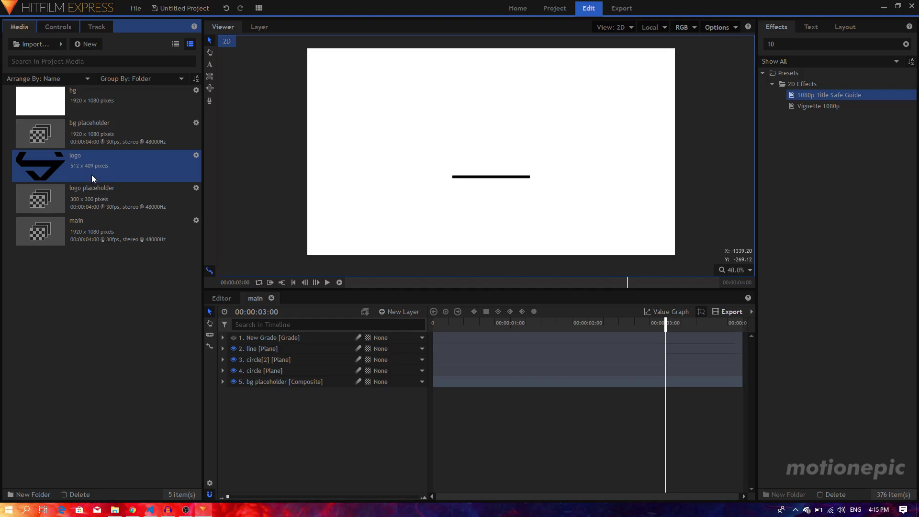
double_click(88, 194)
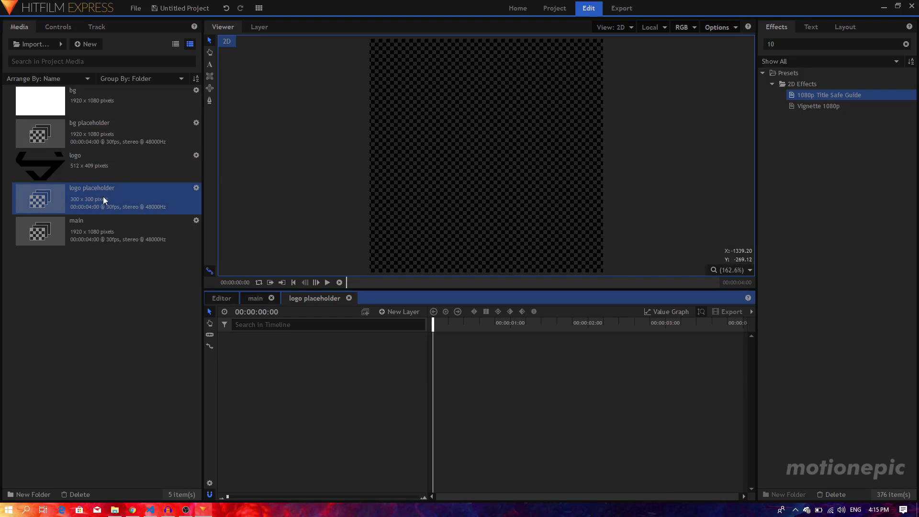
drag(88, 165, 486, 155)
Step: Scale the logo layer down to 58% so it fits inside the placeholder frame, and collapse the layer
scroll(487, 155, down, 2)
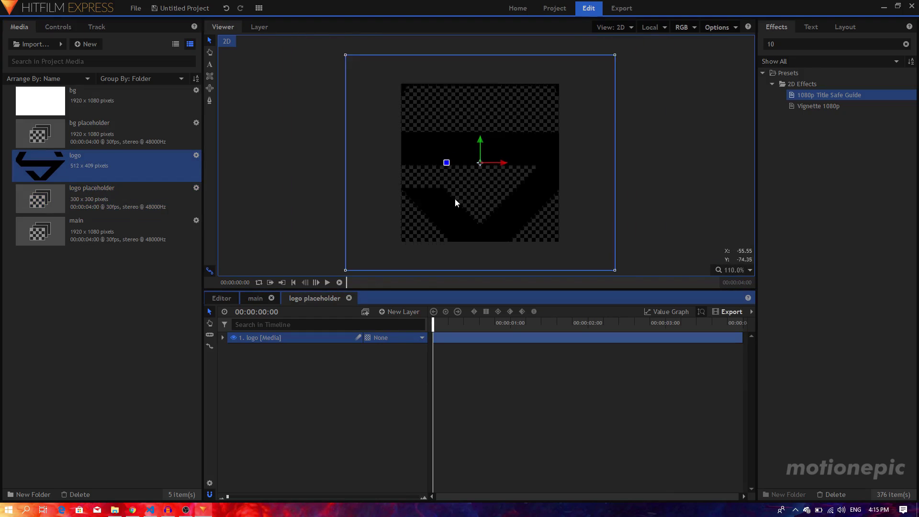
scroll(455, 200, down, 1)
click(223, 338)
click(232, 371)
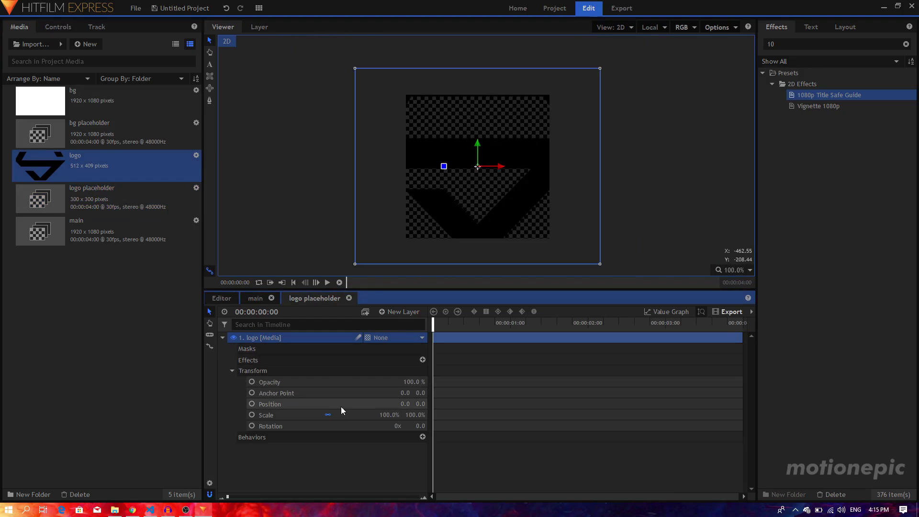
drag(387, 417, 301, 416)
click(348, 483)
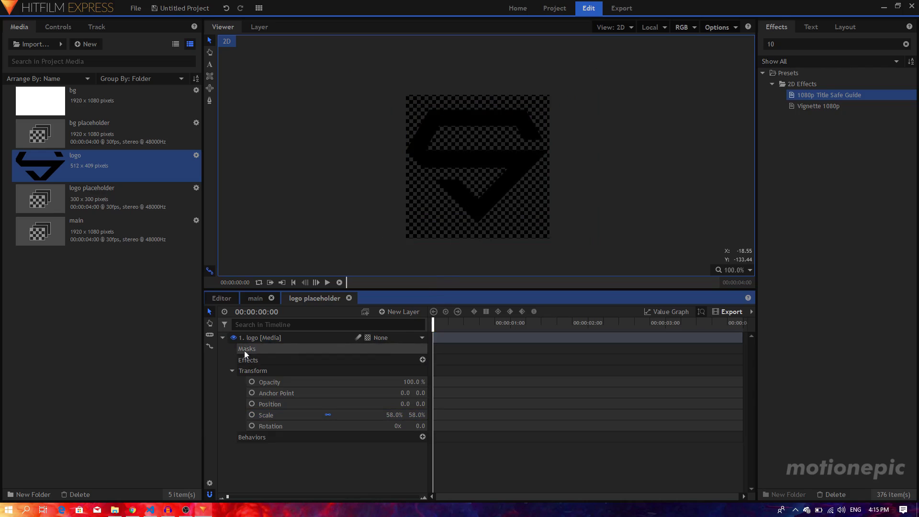
click(223, 337)
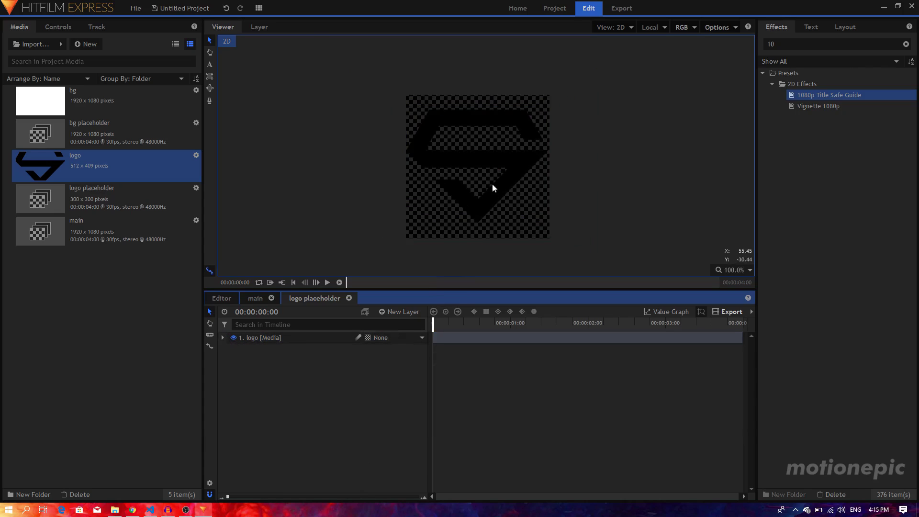
Step: Clear the effects search and return to the main composite, selecting bg placeholder in the project media
click(906, 44)
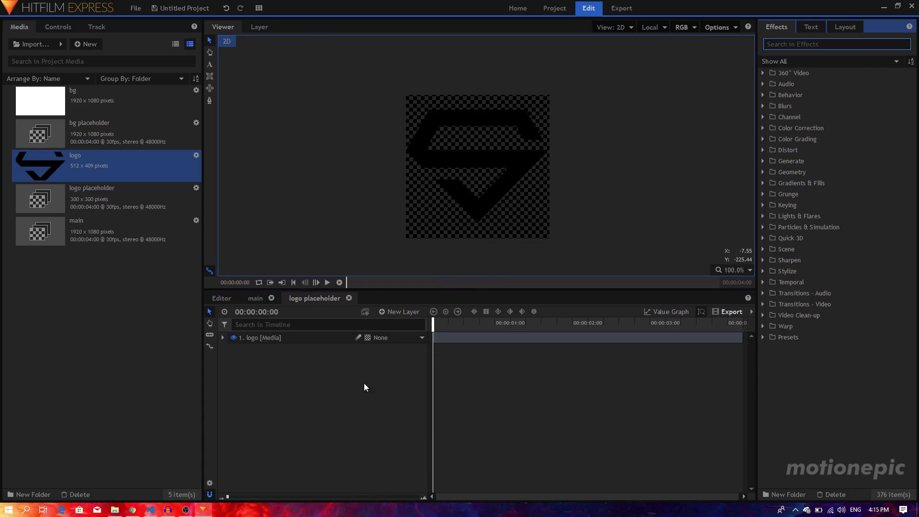
click(252, 300)
click(70, 127)
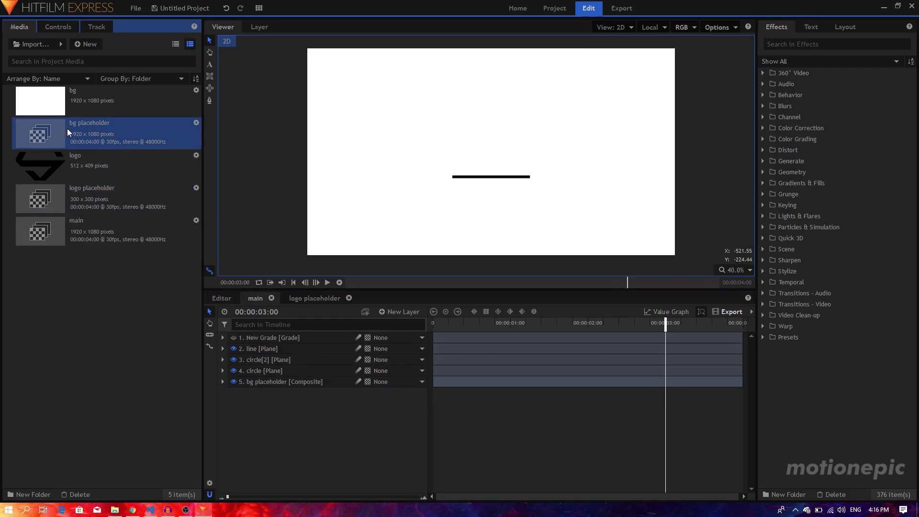
Step: Add the logo placeholder composite to the main timeline above the line layer, and at 00:00:03:02 raise it slightly above the line
click(68, 195)
drag(256, 338, 257, 343)
drag(444, 327, 682, 340)
scroll(488, 178, up, 2)
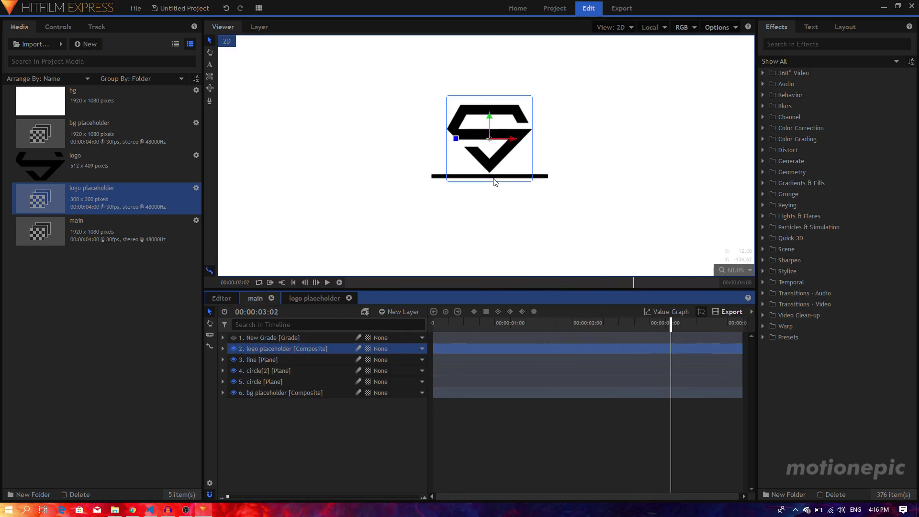
scroll(495, 149, down, 3)
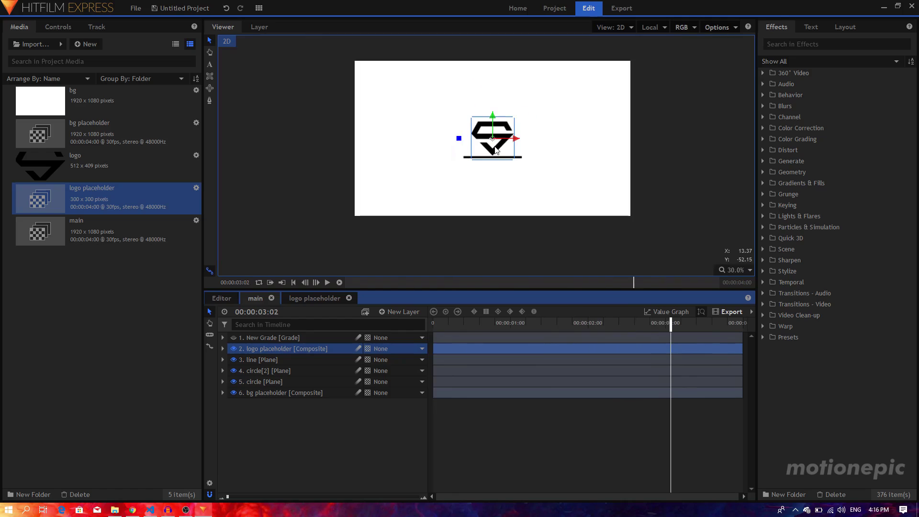
drag(497, 118, 489, 110)
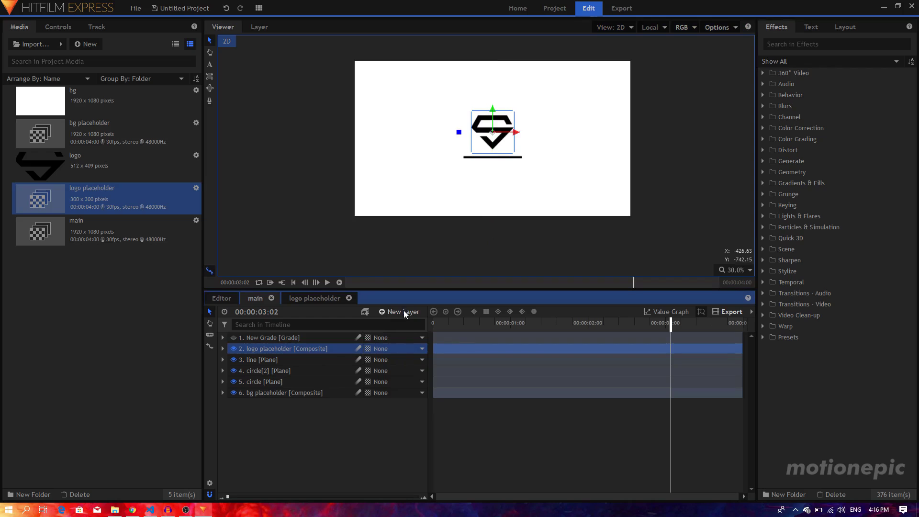
Step: Add the white bg plane above the logo placeholder layer, rename it matte, and hide it
drag(72, 98, 273, 348)
double_click(272, 349)
text(matte)
key(Return)
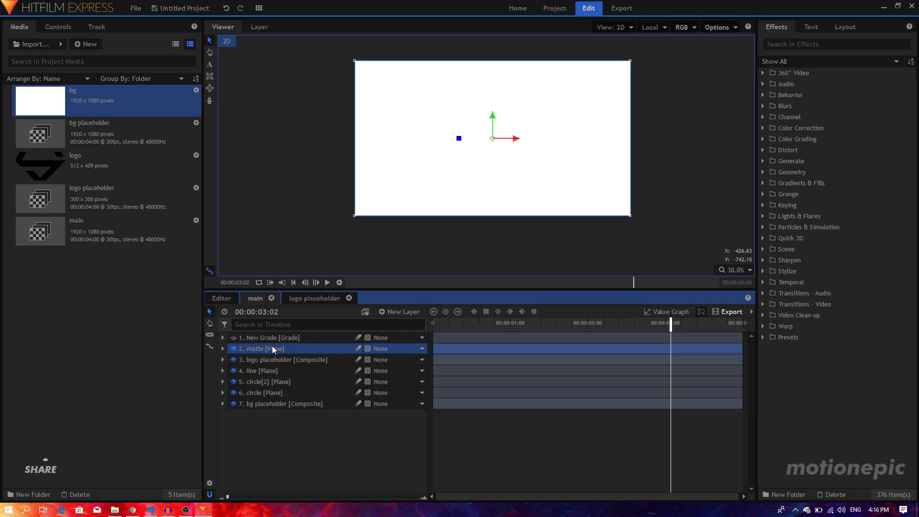
click(234, 350)
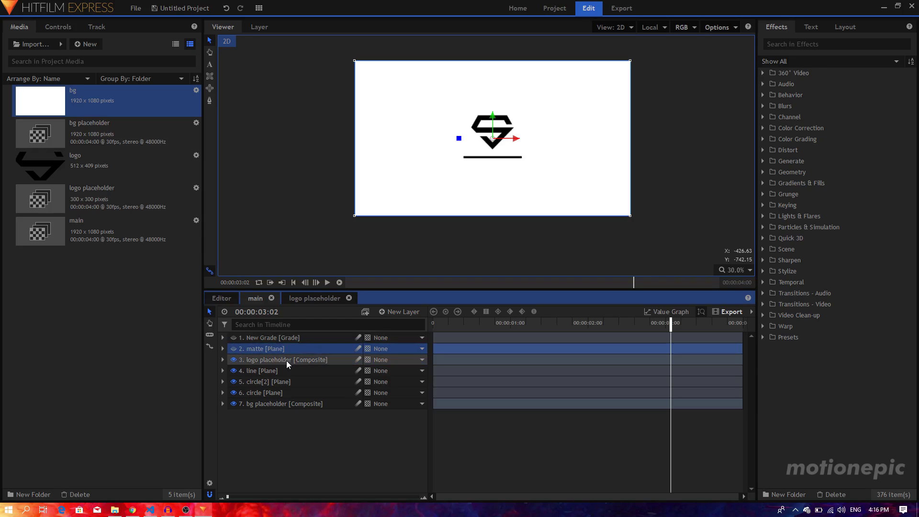
Step: Move the hidden matte plane straight up to a Y position of about 406.6 so its lower edge meets the line
click(262, 353)
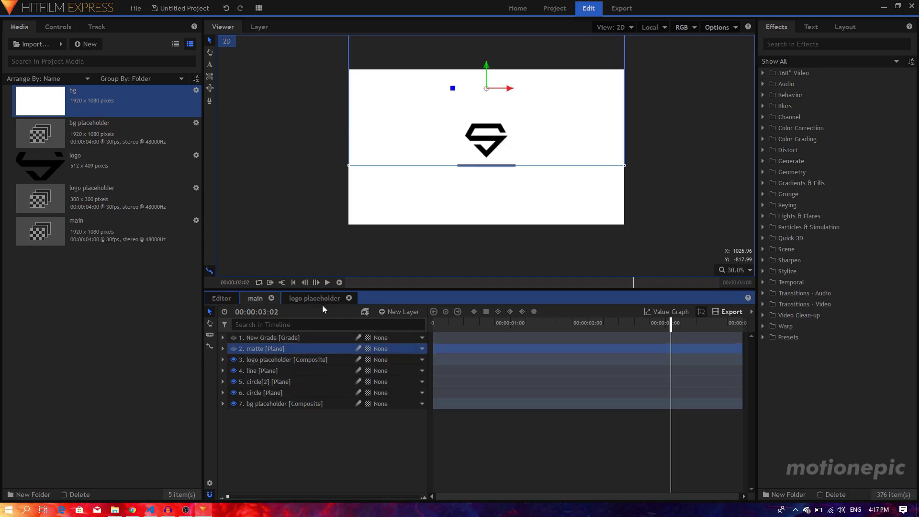
key(ctrl+z)
key(ctrl+y)
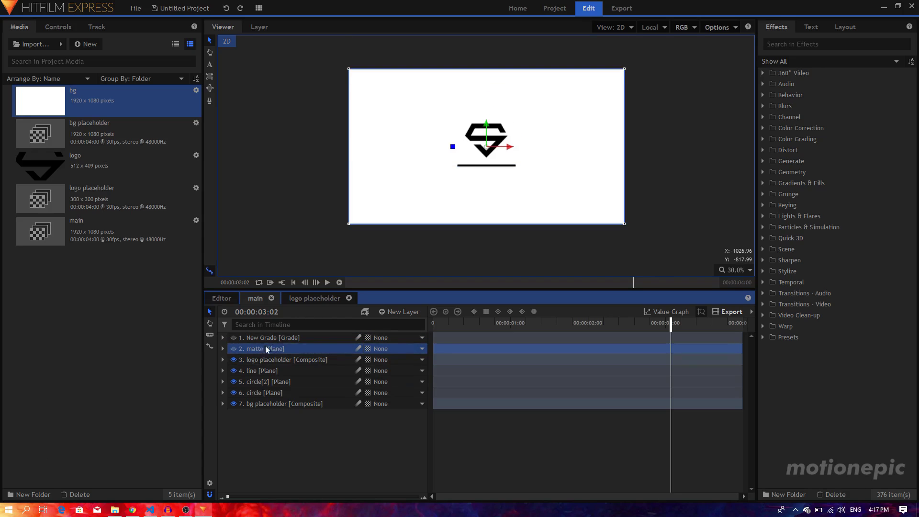
click(234, 349)
click(234, 349)
drag(487, 125, 490, 72)
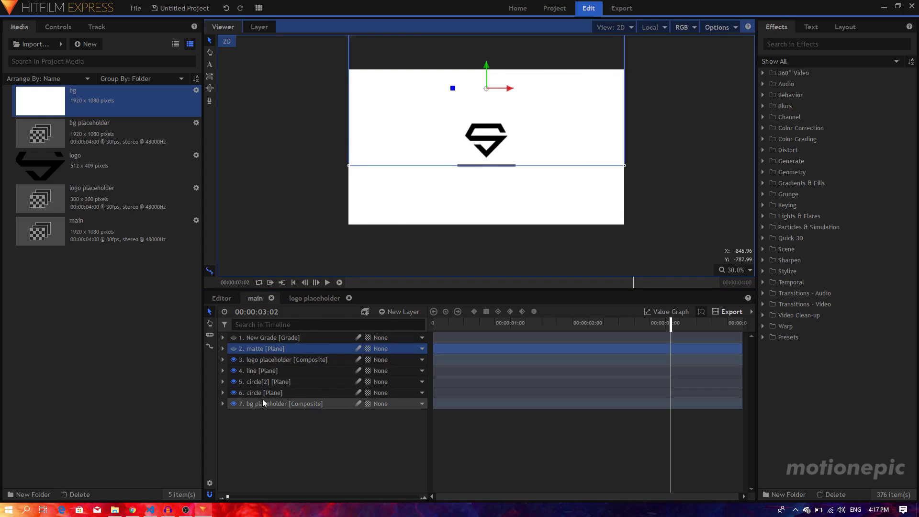
Step: Examine the matte layer's parent options and the line layer's mask position keyframes and transform
click(261, 373)
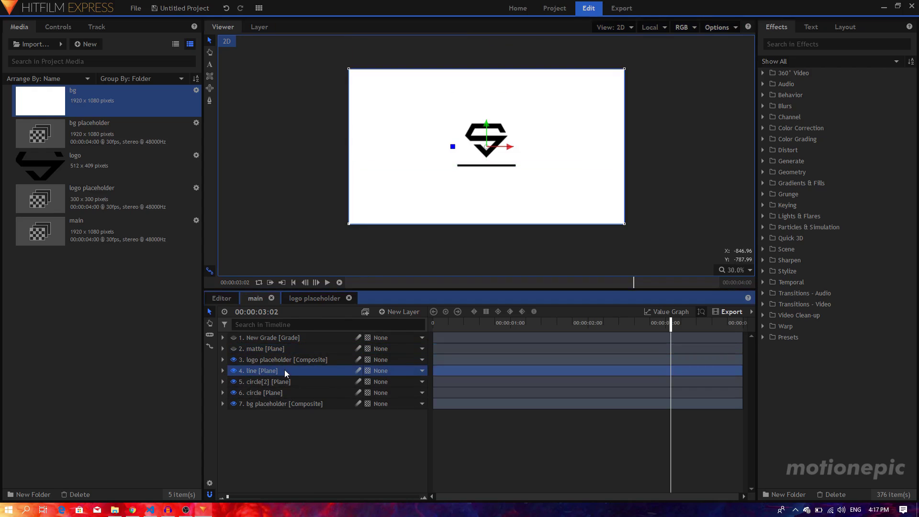
click(272, 349)
click(388, 351)
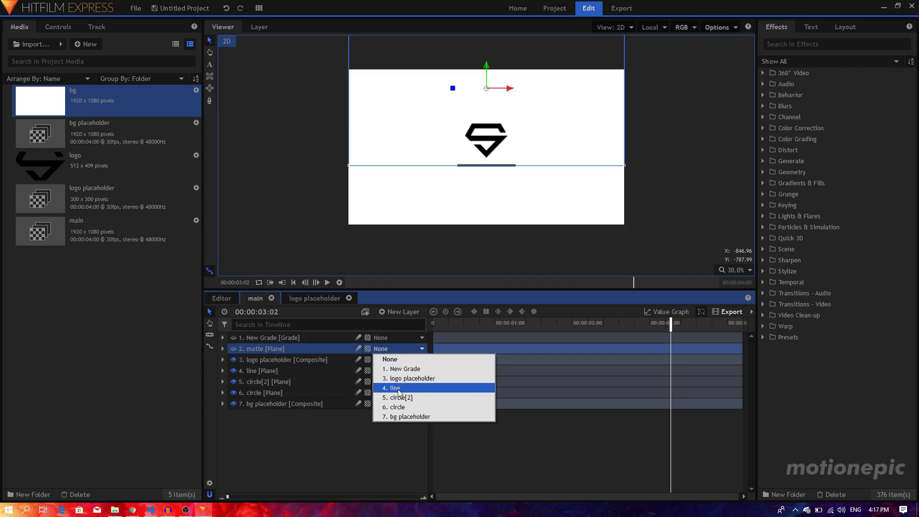
click(257, 372)
click(222, 370)
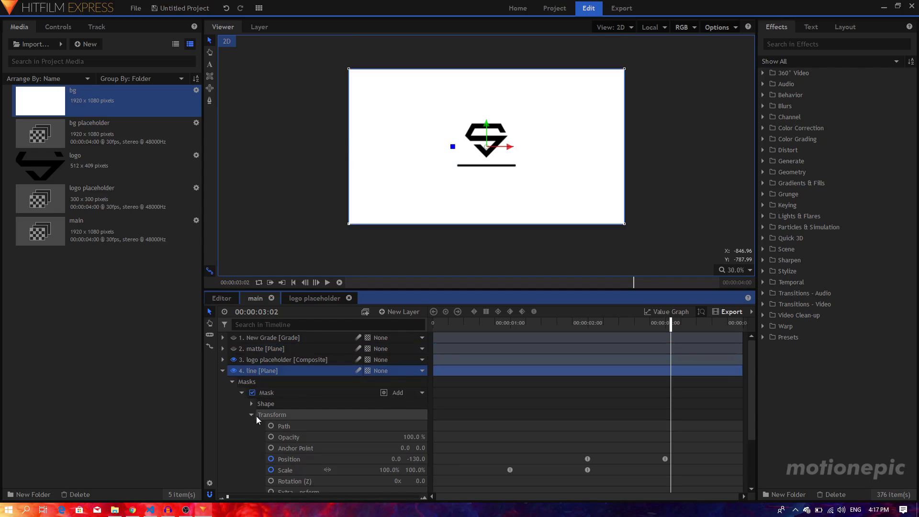
click(242, 393)
click(233, 383)
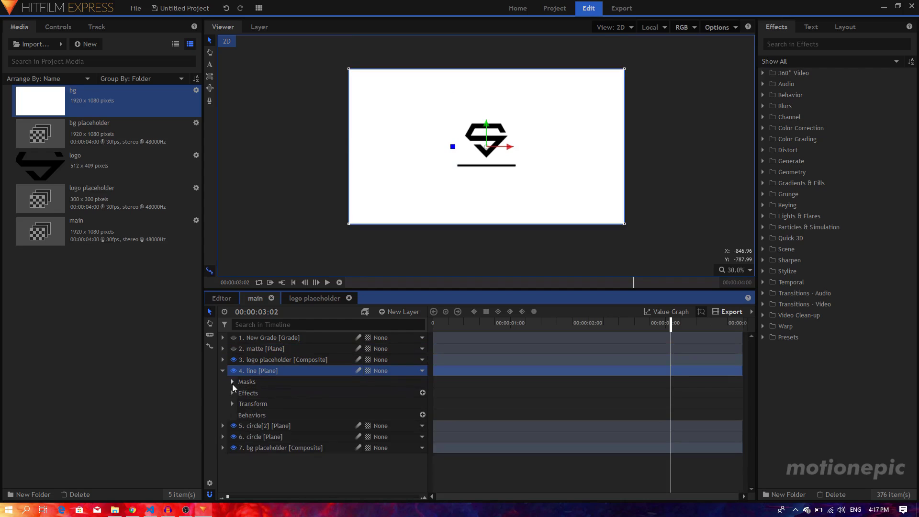
click(257, 404)
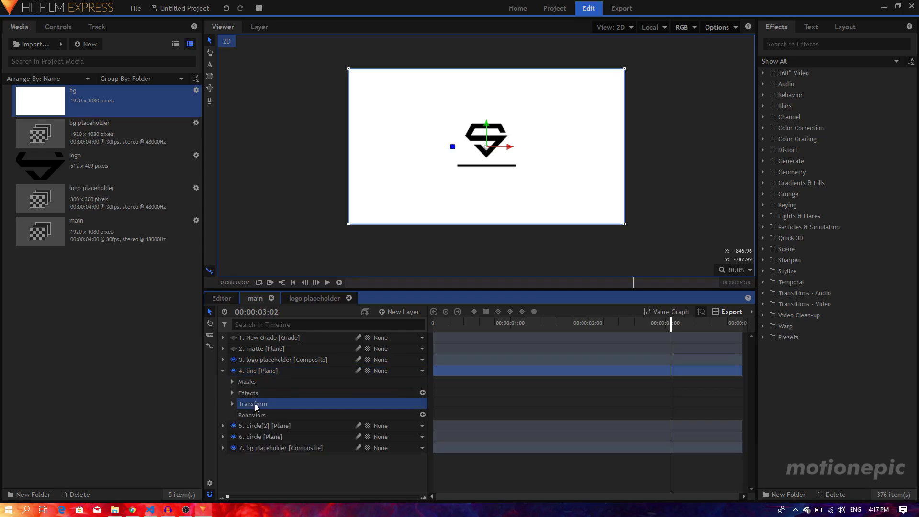
click(221, 370)
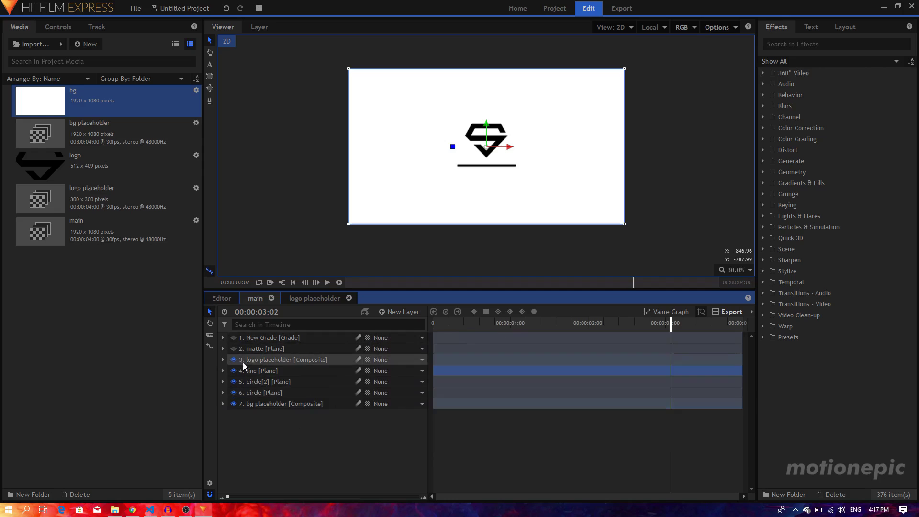
Step: Enable Position keyframing on the matte layer at 2 seconds
click(222, 349)
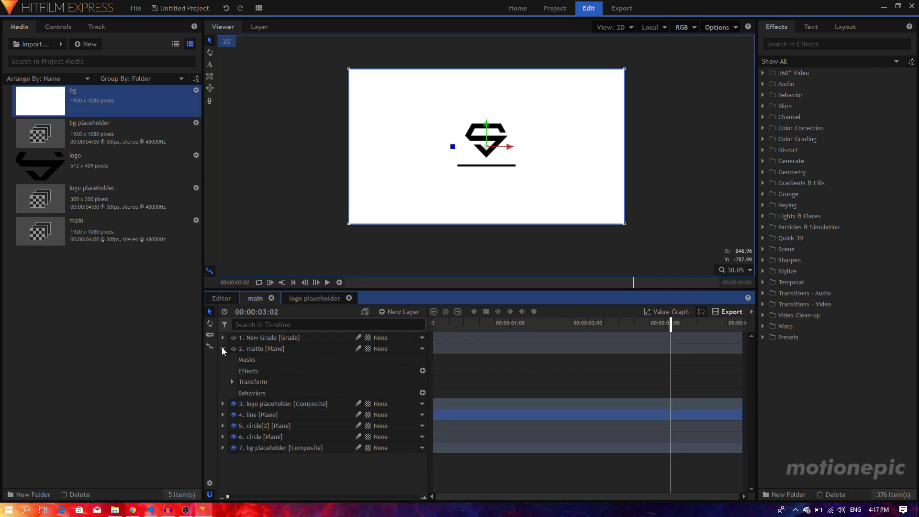
click(510, 325)
drag(511, 327, 592, 330)
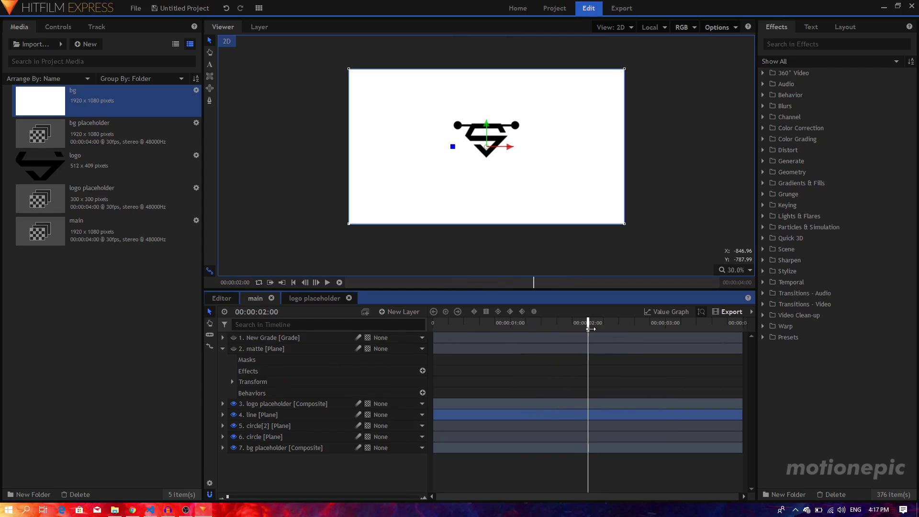
click(232, 382)
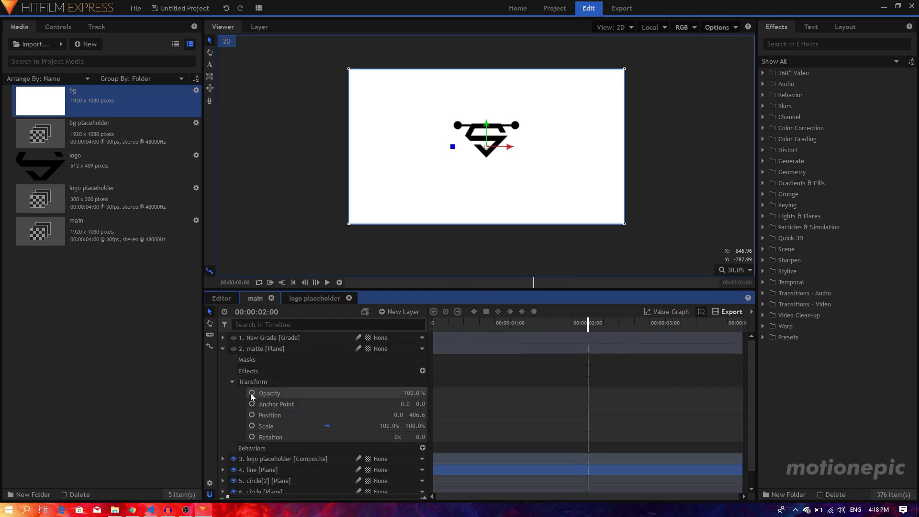
click(252, 414)
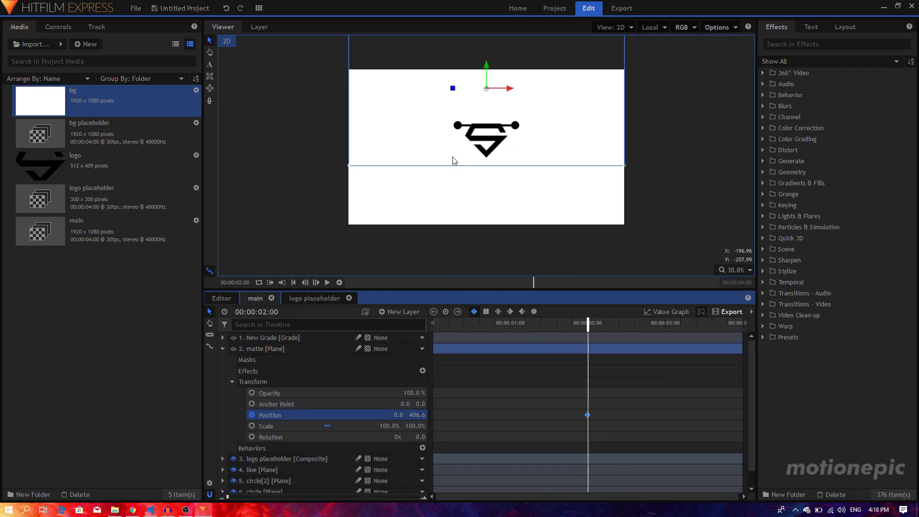
Step: Find the Fill Color effect and apply it to the matte layer
scroll(487, 164, up, 2)
scroll(482, 153, up, 1)
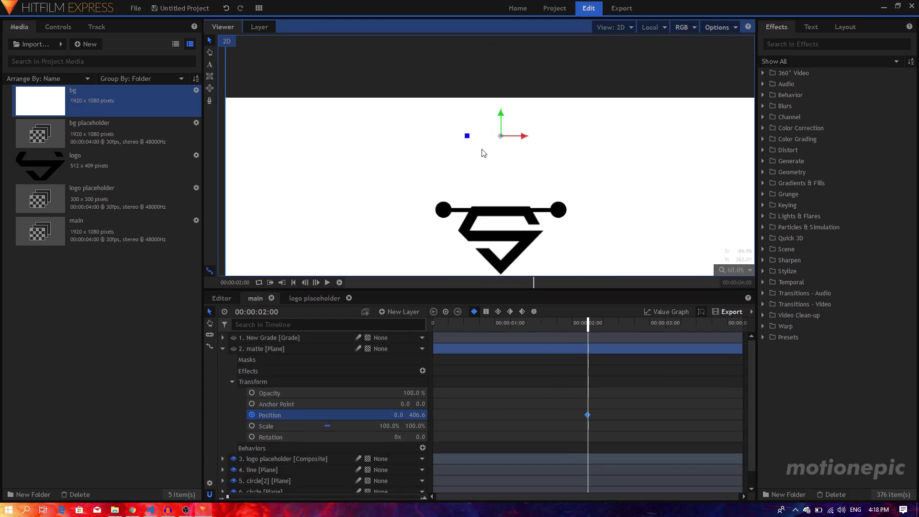
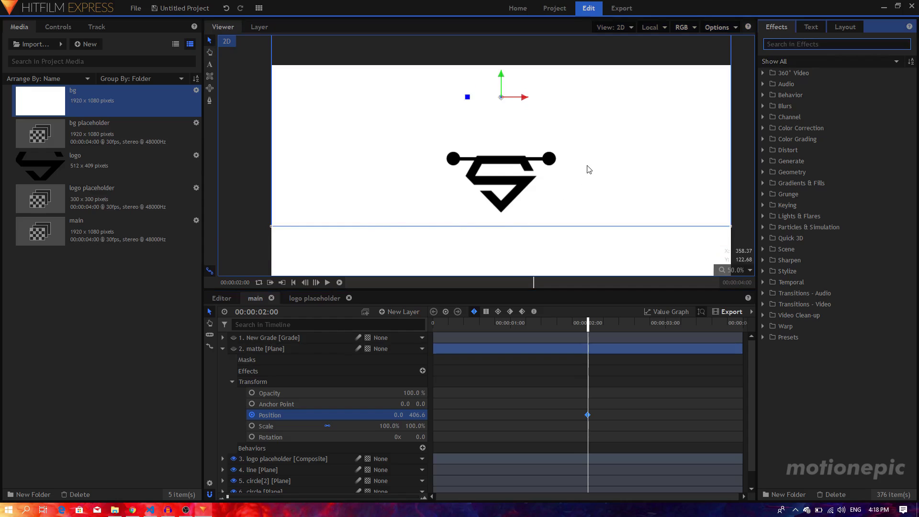
text(fill)
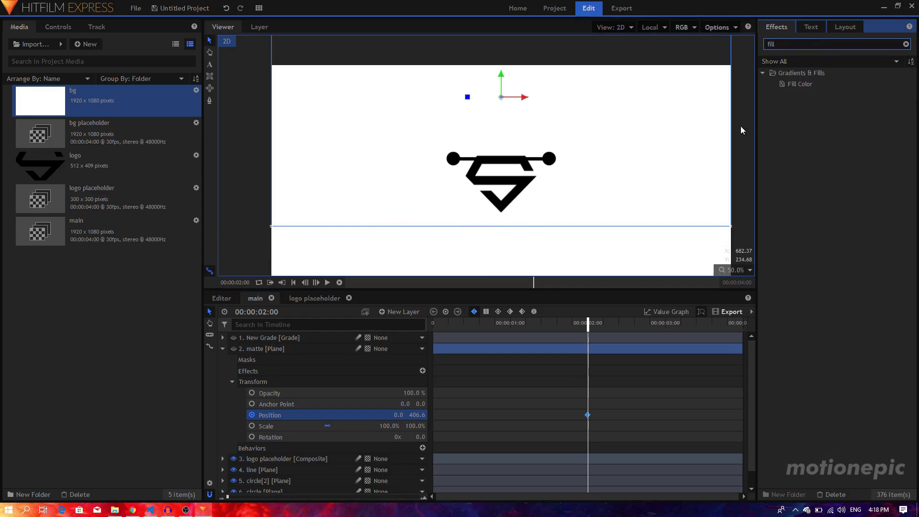
click(788, 85)
drag(274, 351, 242, 351)
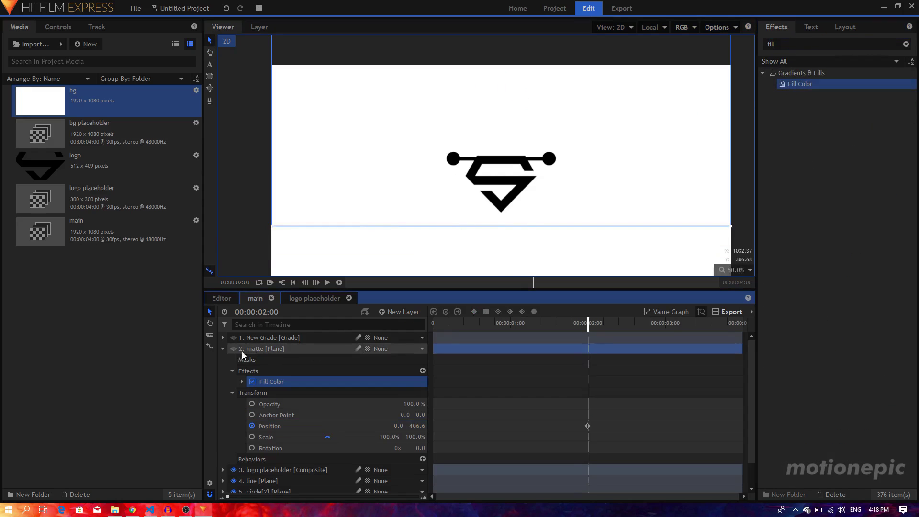
Step: Set the matte's Fill Color to green (85, 170, 127)
click(242, 382)
mouse_move(414, 404)
mouse_down()
mouse_move(405, 404)
mouse_move(418, 404)
mouse_up()
click(423, 393)
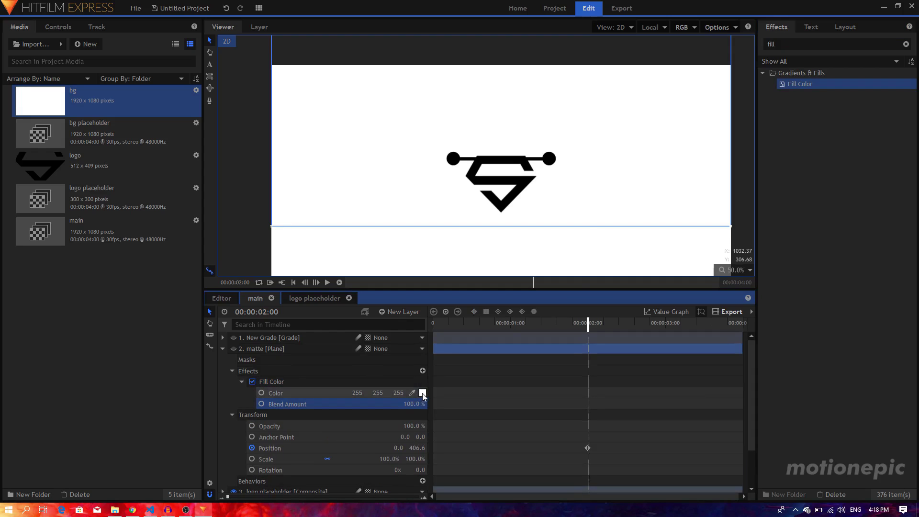
click(413, 222)
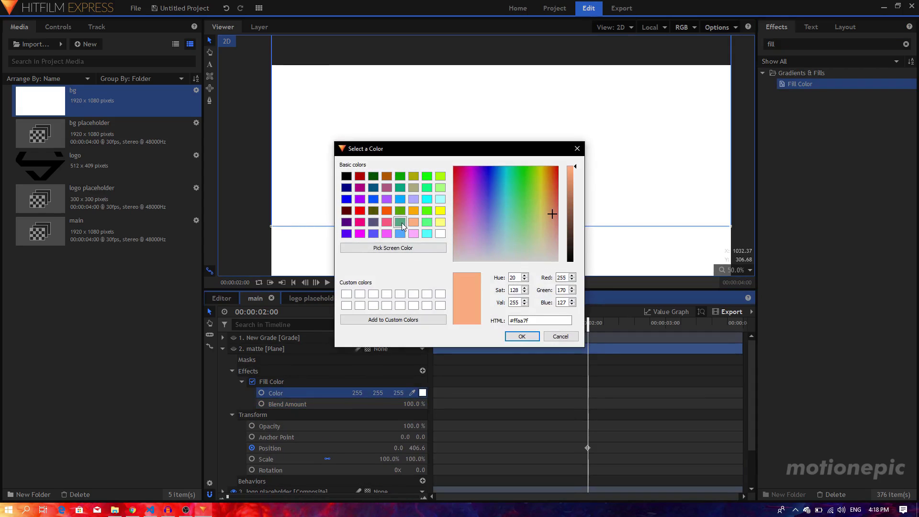
click(400, 222)
click(522, 337)
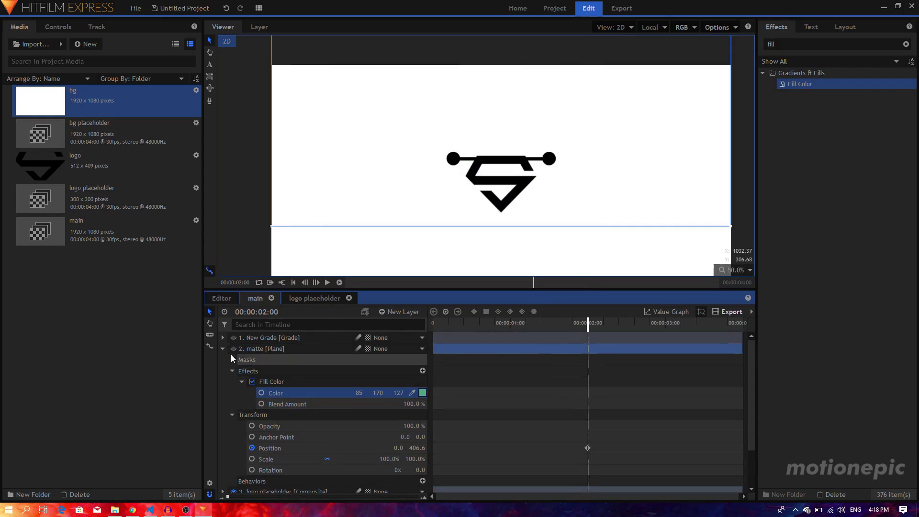
Step: Show the matte layer and raise it at 2 seconds to a Y position of about 694.3, lining its lower edge up with the line
click(223, 349)
click(254, 350)
scroll(478, 218, up, 2)
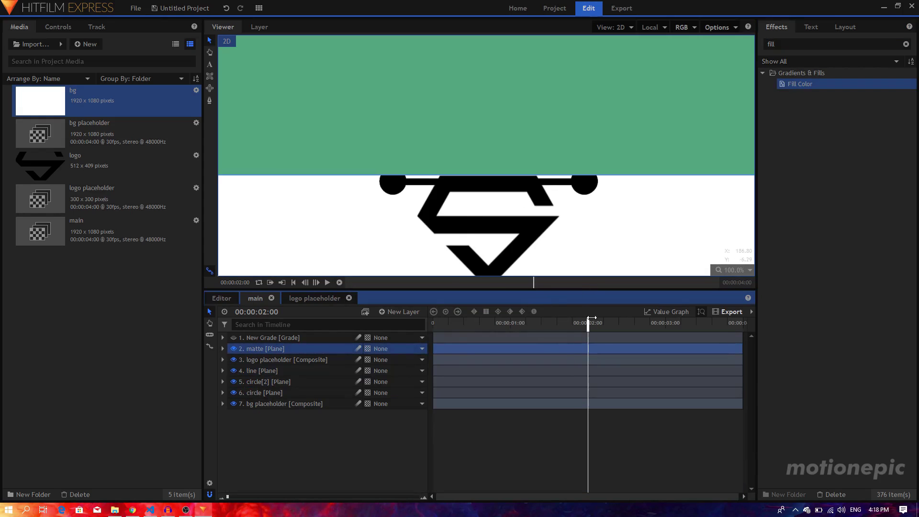
scroll(517, 172, down, 2)
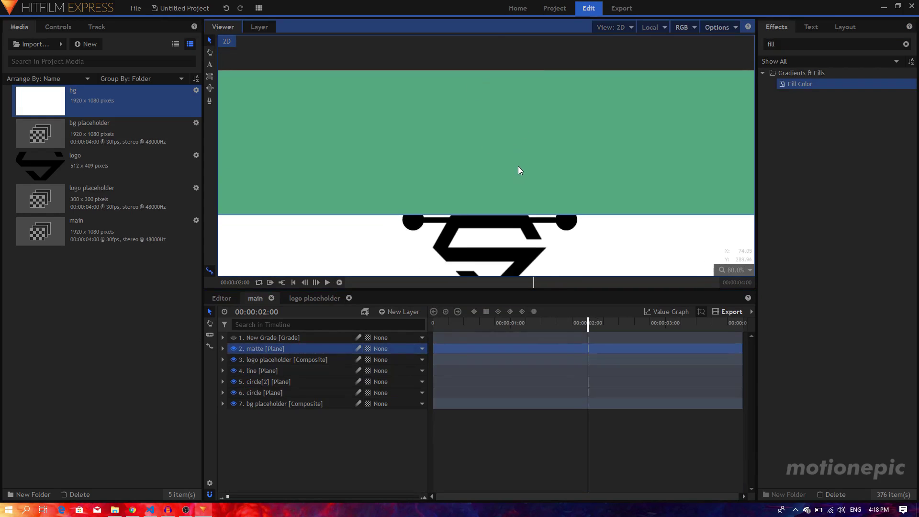
drag(505, 39, 504, 40)
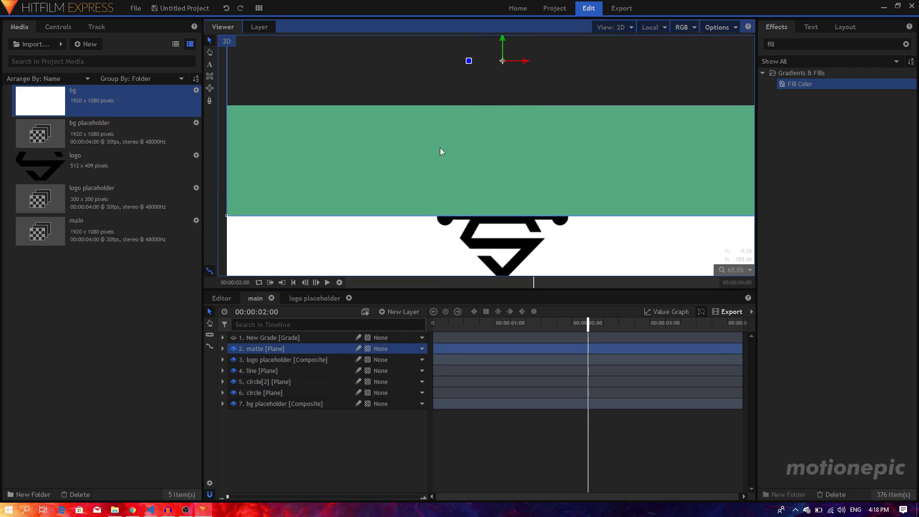
Step: At 3 seconds, lower the matte to a Y position of about 407.3 so its lower edge meets the dropped line
click(223, 349)
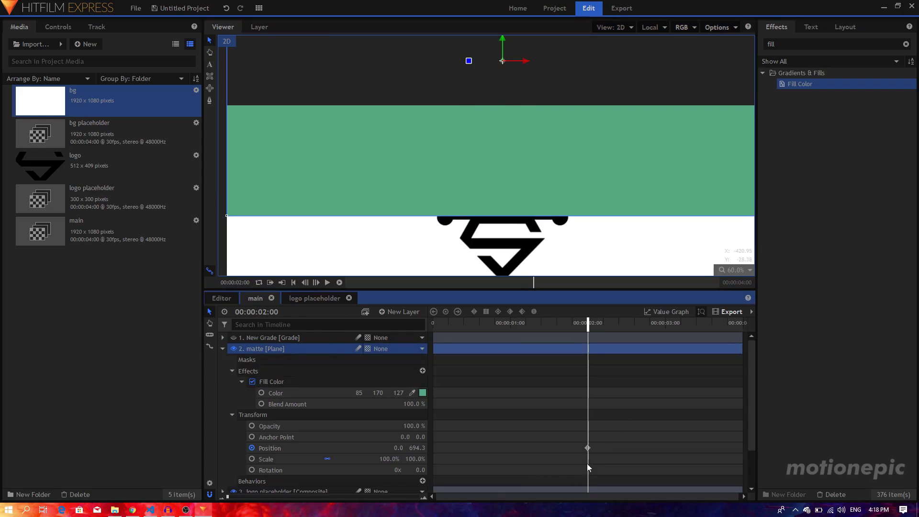
click(586, 448)
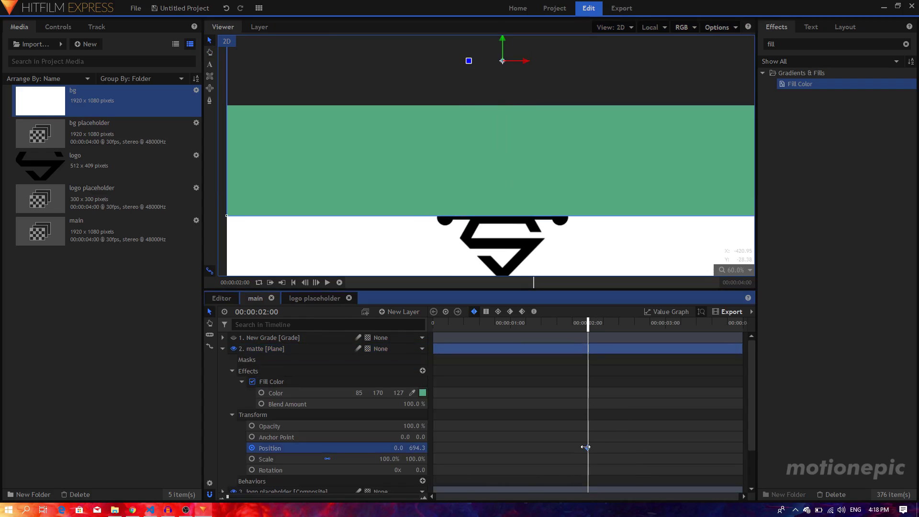
click(665, 323)
click(666, 324)
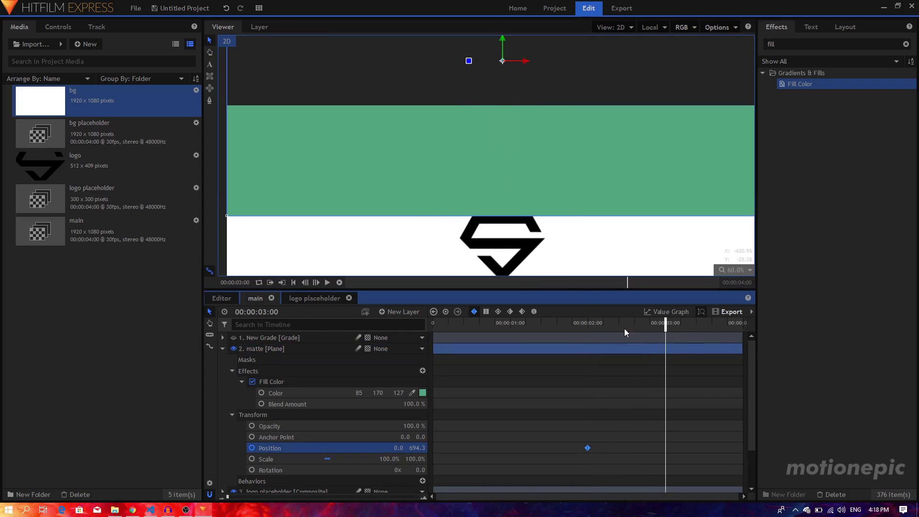
scroll(551, 227, down, 3)
drag(521, 162, 521, 174)
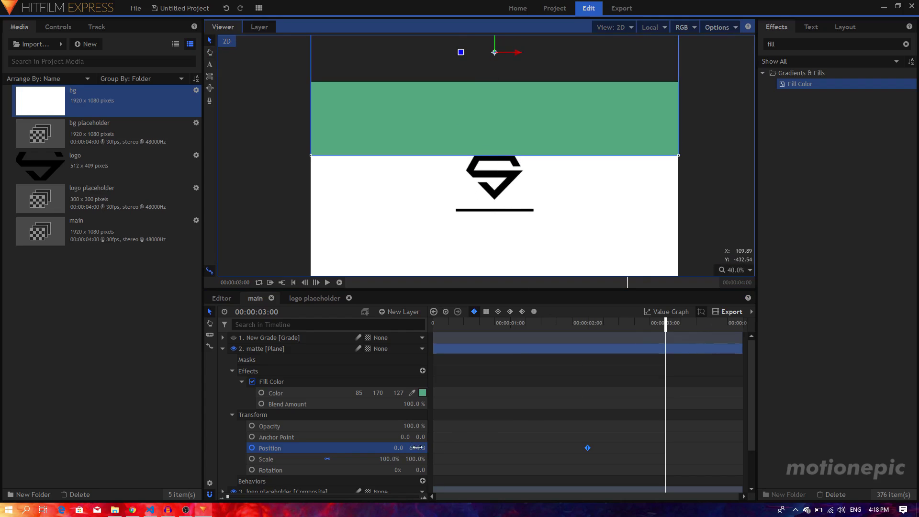
drag(494, 52, 494, 107)
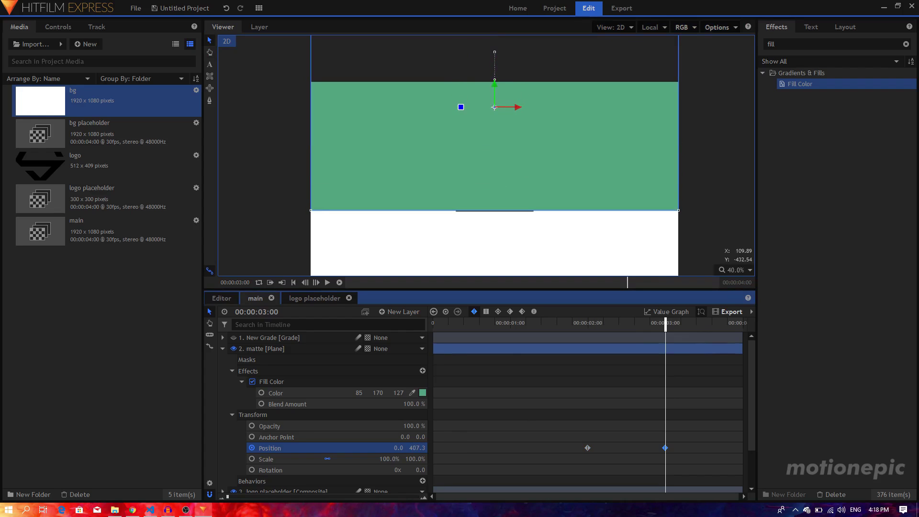
Step: Change both matte Position keyframes to manual Bezier and adjust their easing curve in the value graph
drag(689, 440, 580, 459)
click(534, 312)
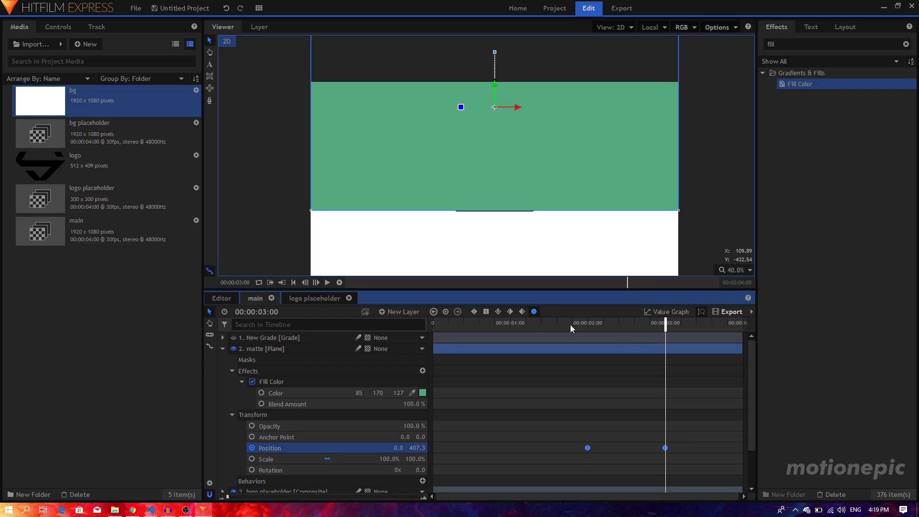
click(667, 311)
drag(628, 403, 588, 402)
click(667, 312)
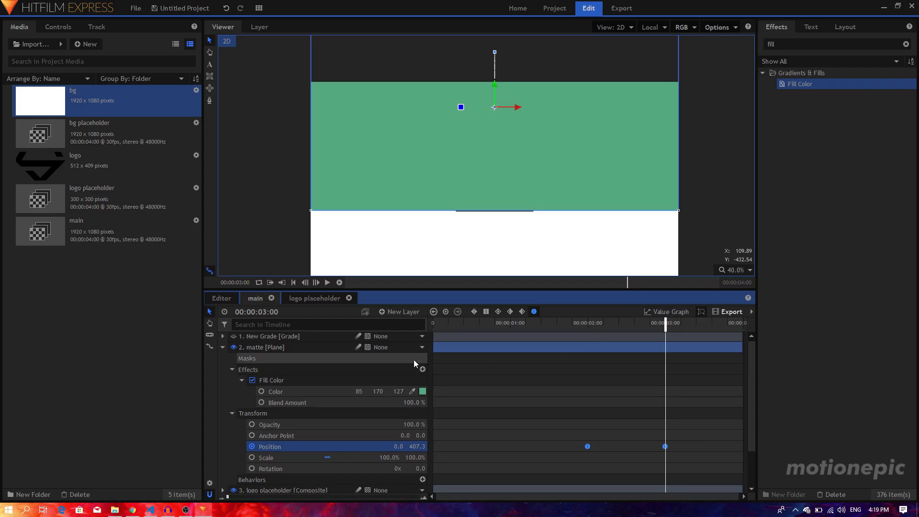
Step: Collapse the matte layer's properties and hide the layer from the composite
click(223, 347)
click(234, 349)
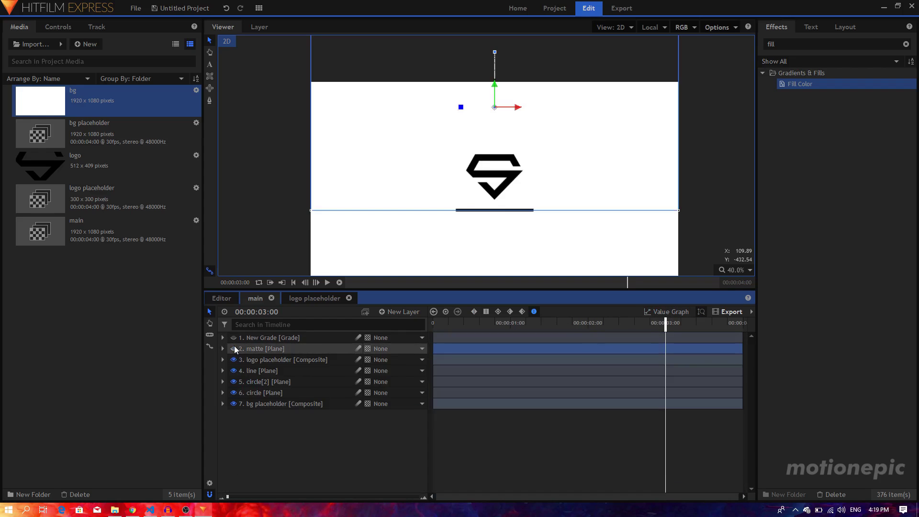
click(281, 421)
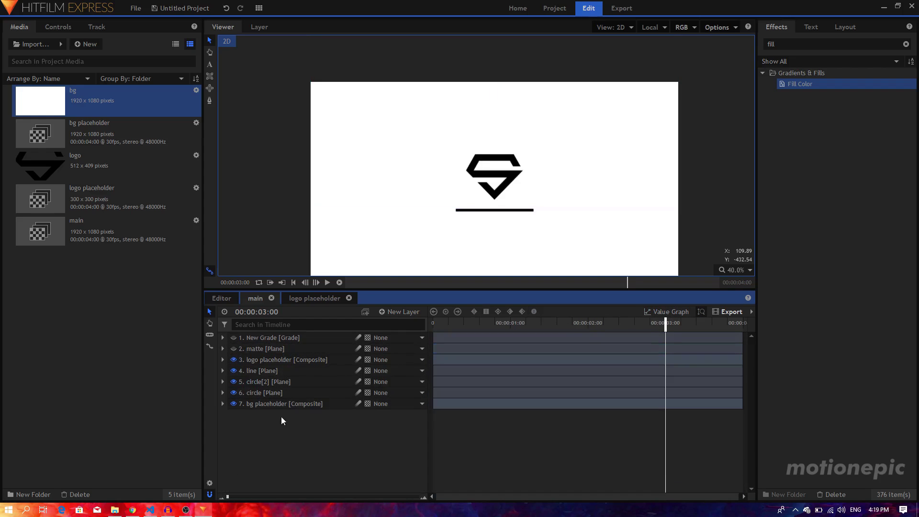
Step: Find the Set Matte effect and apply it to the logo placeholder layer
click(790, 43)
key(BackSpace)
key(BackSpace)
key(BackSpace)
key(BackSpace)
text(set)
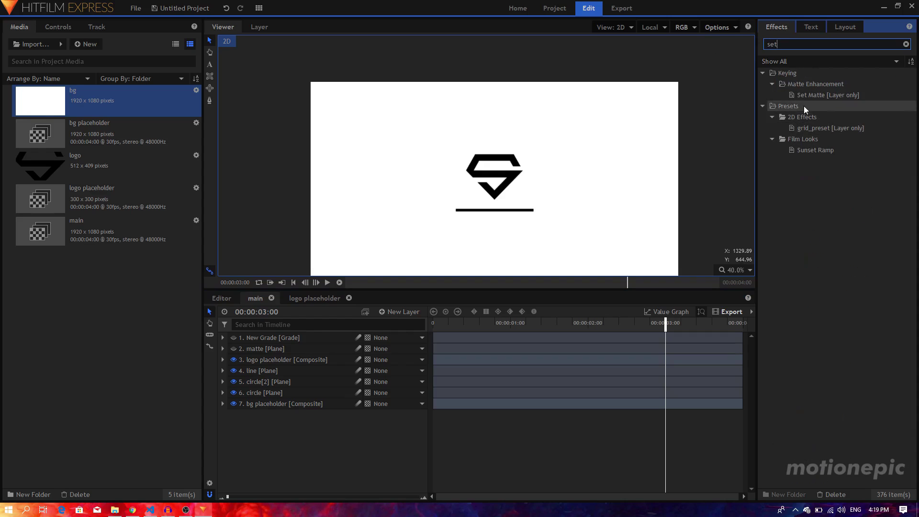
drag(809, 95, 791, 105)
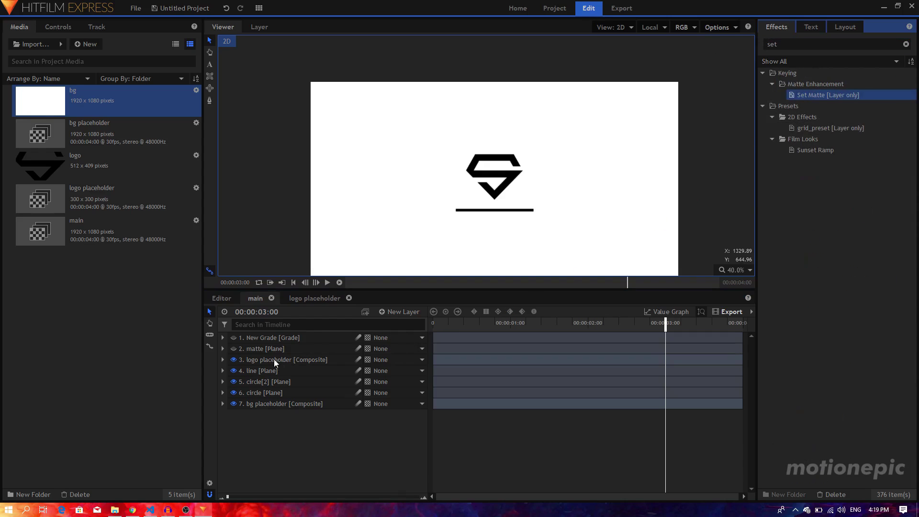
drag(274, 359, 274, 360)
Step: Configure Set Matte with the matte as Source Layer, Blend set to Subtract, and Invert enabled
click(243, 392)
click(335, 405)
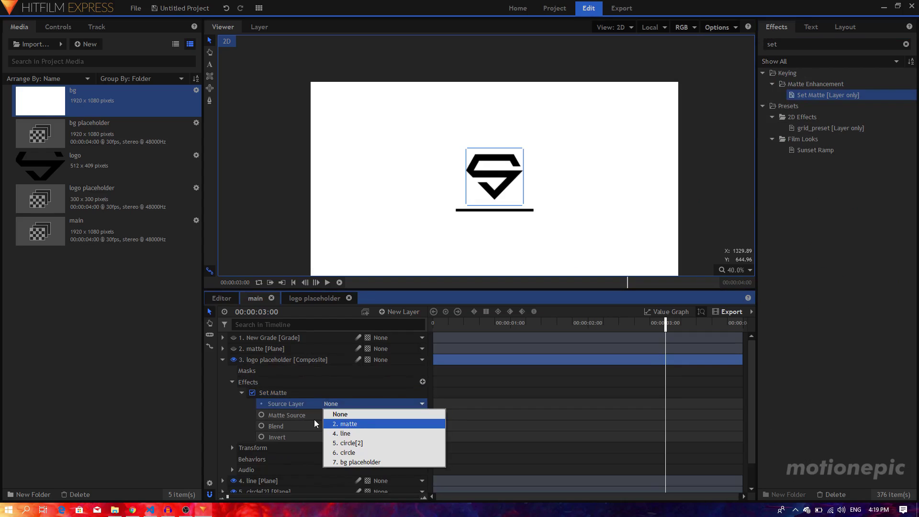
click(345, 425)
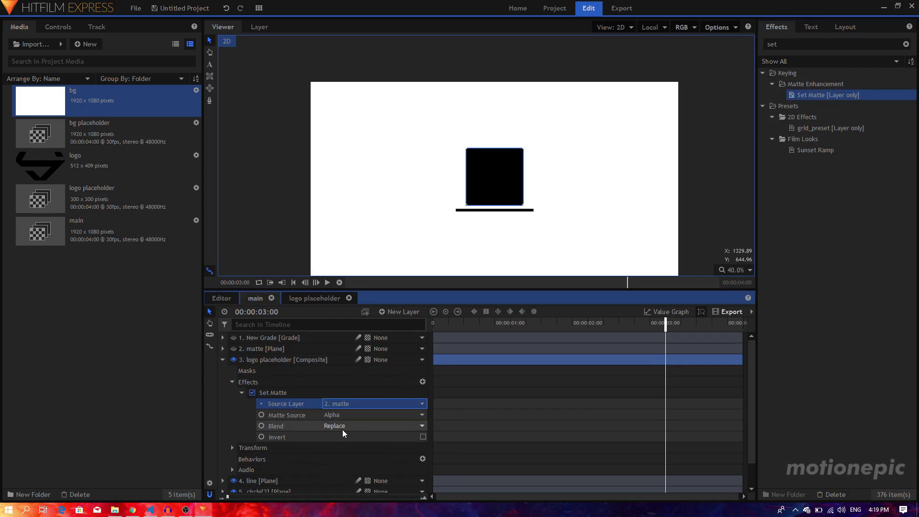
click(343, 430)
click(350, 453)
click(454, 324)
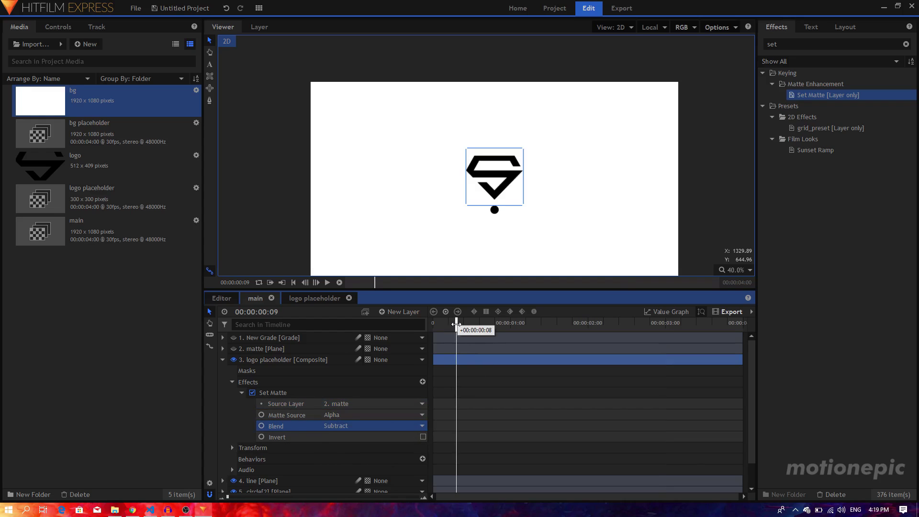
drag(454, 324, 421, 322)
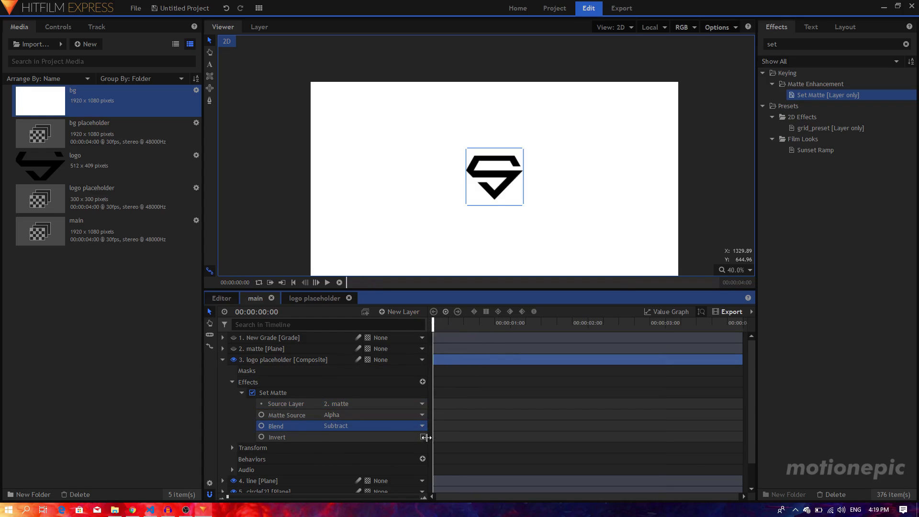
click(424, 437)
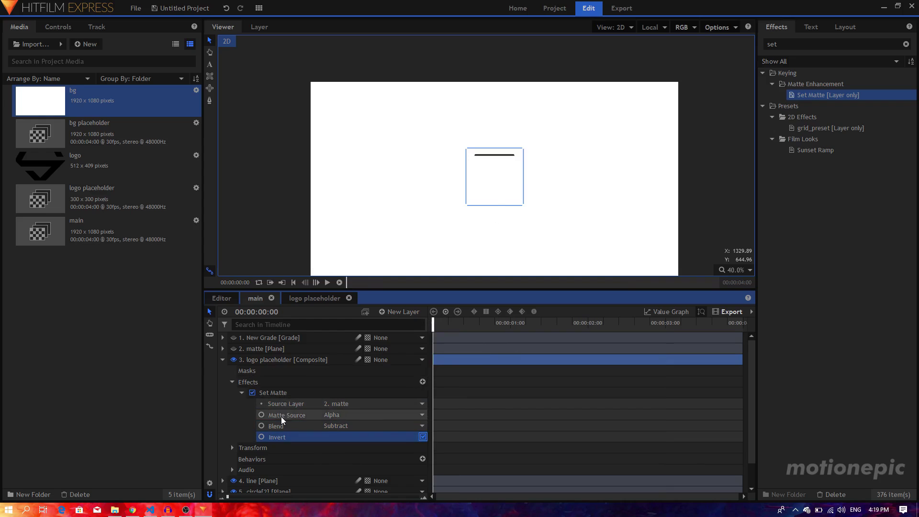
Step: Nudge the logo placeholder slightly down until no sliver of the logo crosses the matte's lower edge at the first frame
click(223, 360)
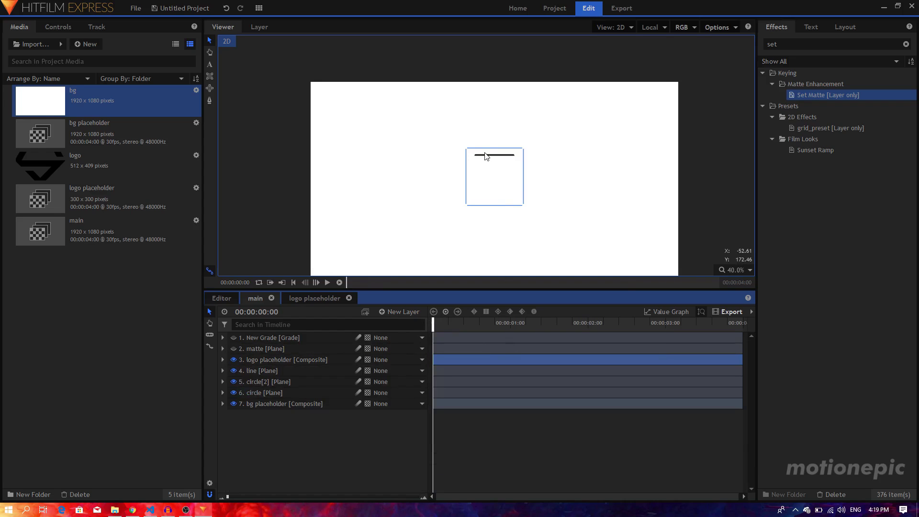
scroll(485, 157, up, 3)
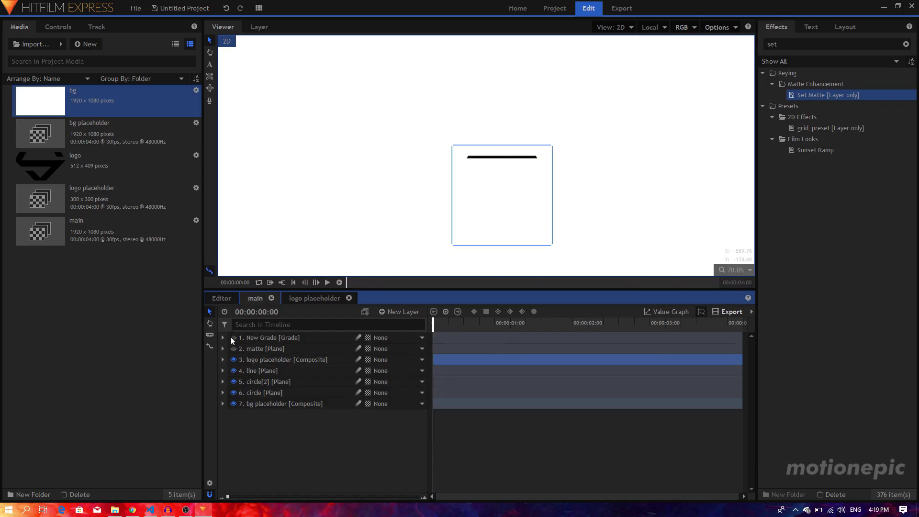
click(251, 349)
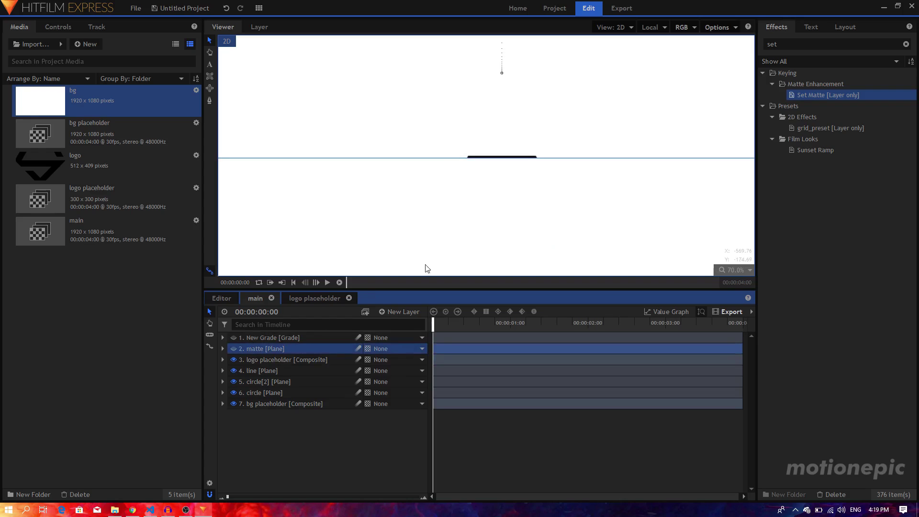
click(271, 362)
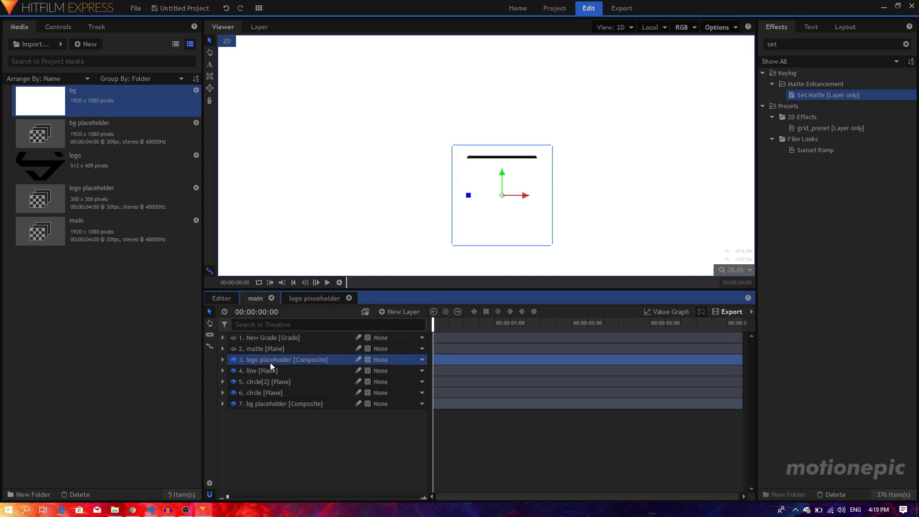
drag(504, 178, 502, 184)
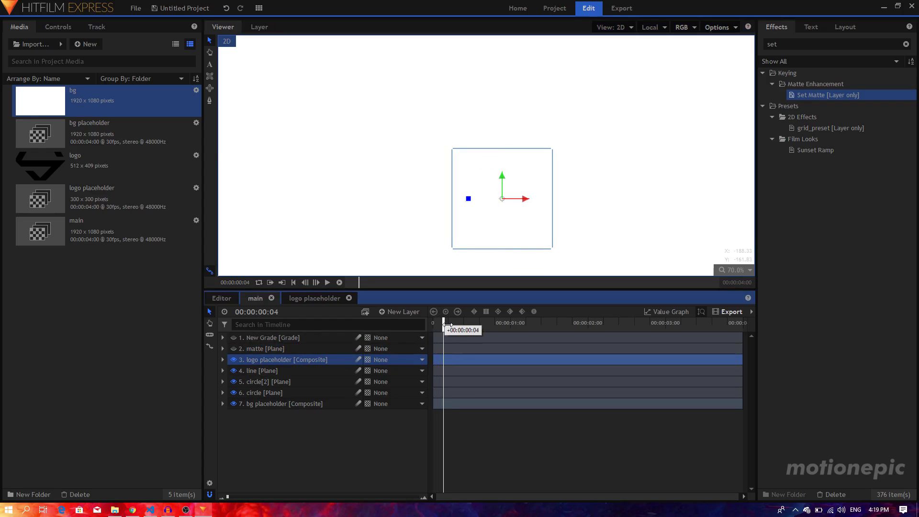
click(342, 445)
scroll(501, 141, down, 4)
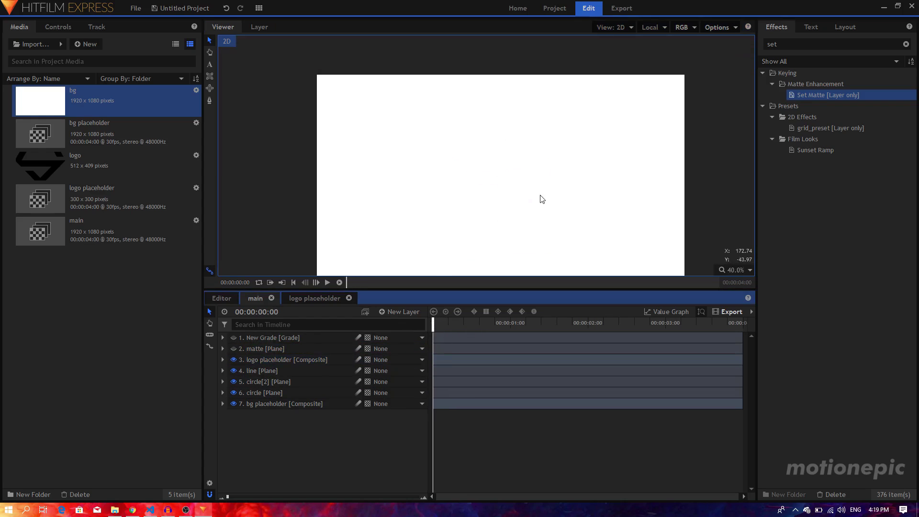
Step: Play the animation repeatedly from the start to check how the matte reveals the logo behind the dropping line
key(space)
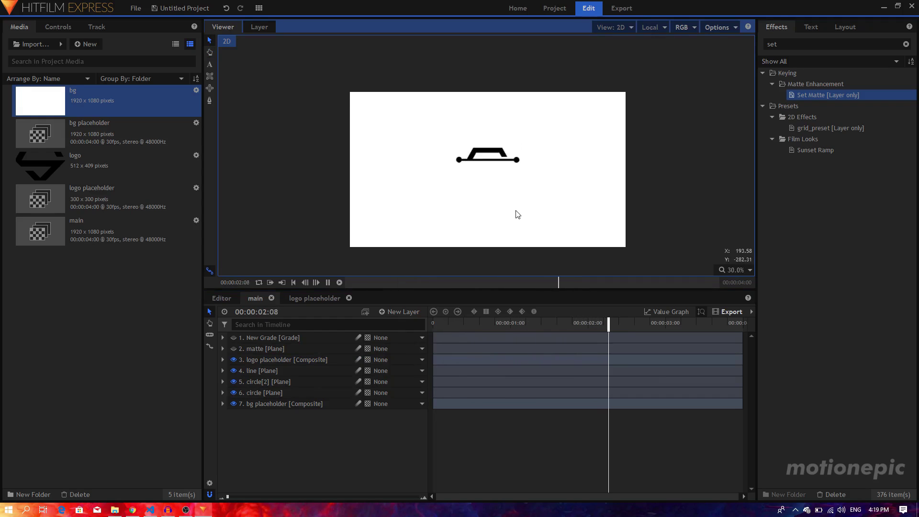
key(space)
click(442, 331)
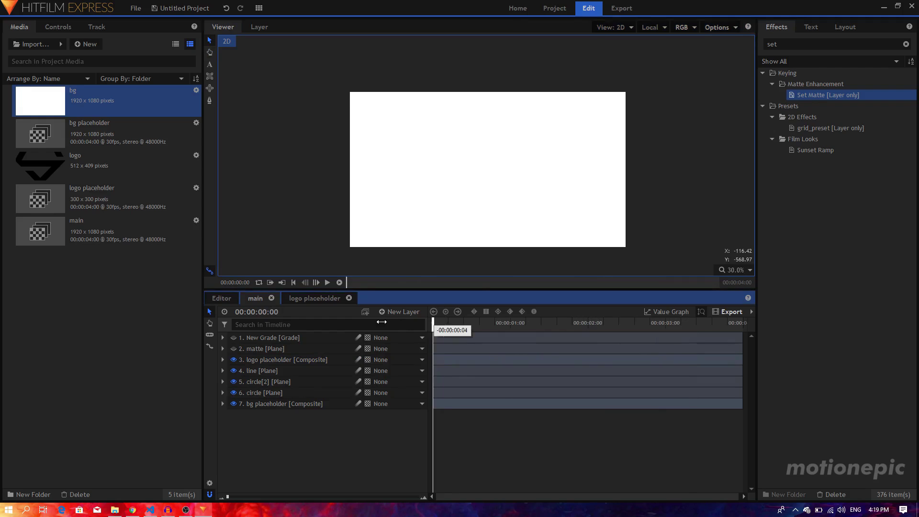
key(space)
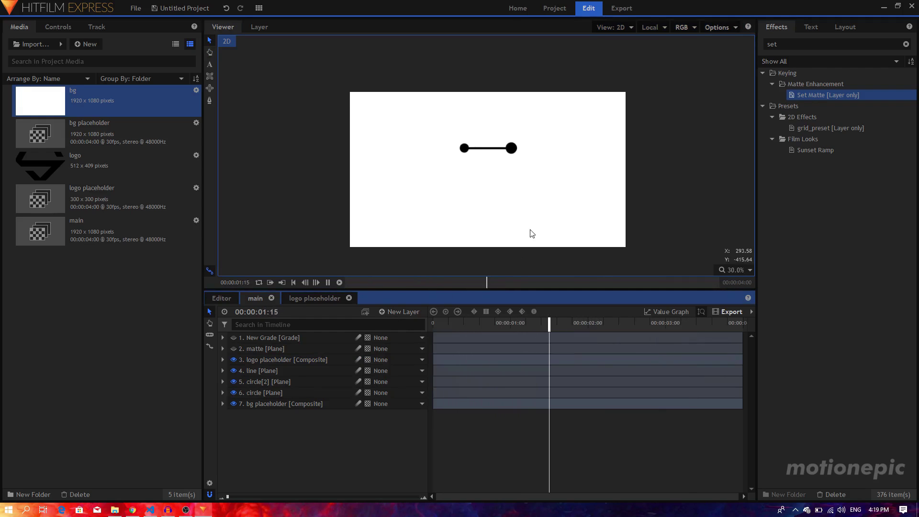
key(space)
click(436, 323)
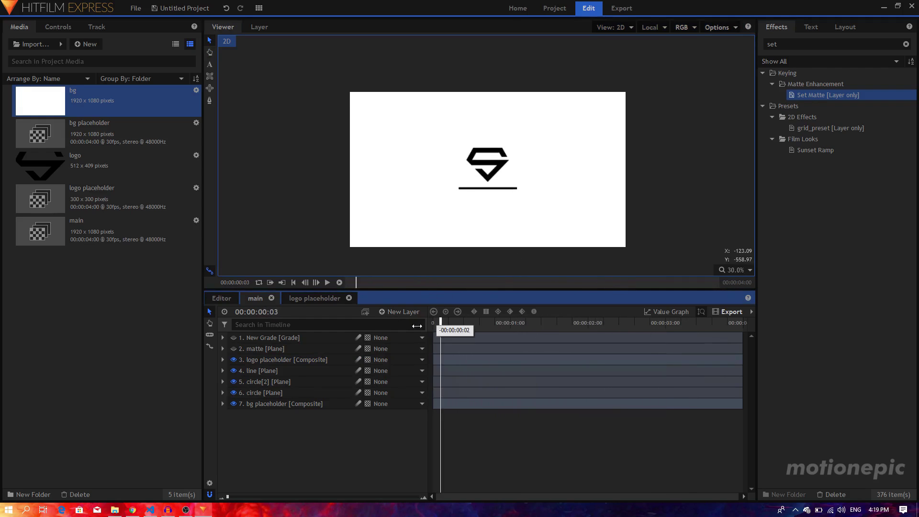
key(space)
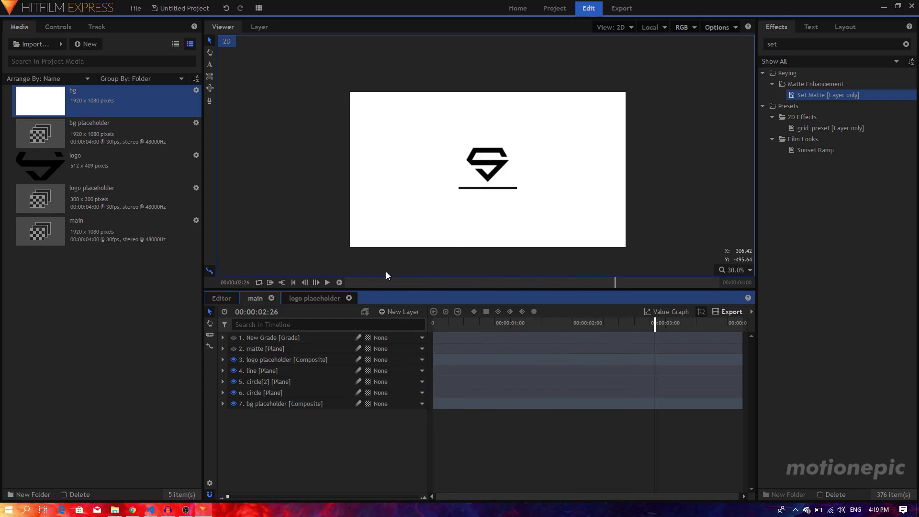
click(234, 349)
click(234, 348)
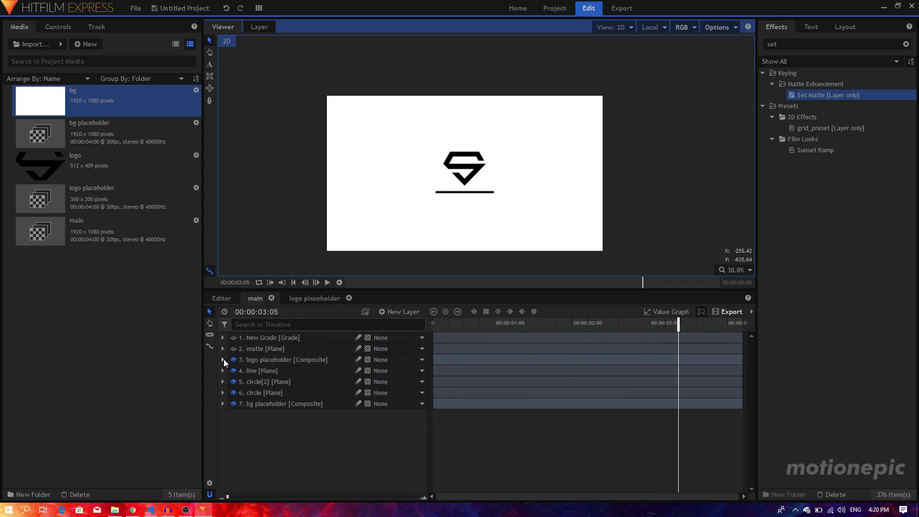
Step: Try shrinking the line mask's horizontal Scale to 0% at 3 seconds with a manual Bezier keyframe
click(223, 371)
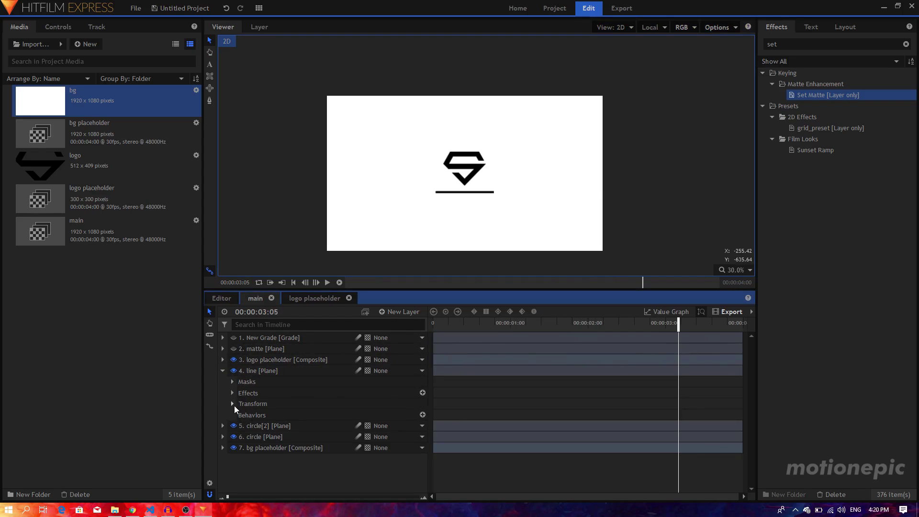
click(233, 381)
click(242, 393)
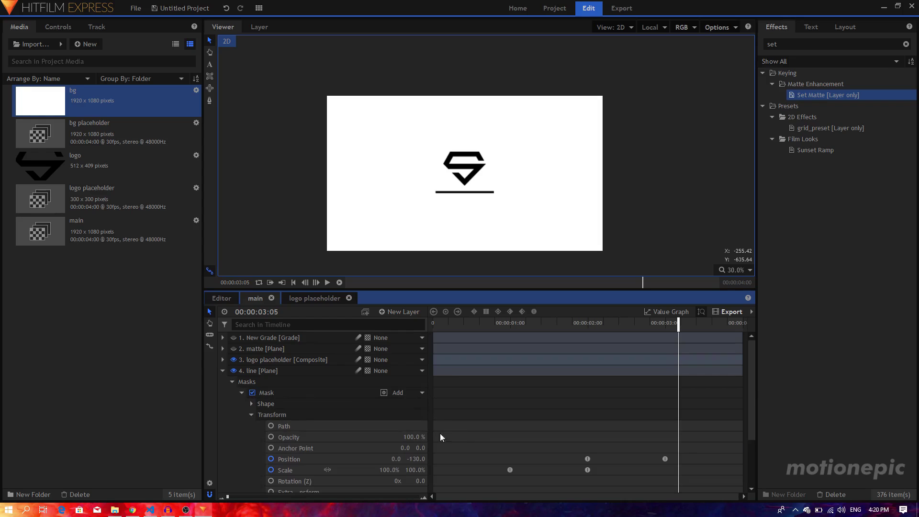
click(665, 459)
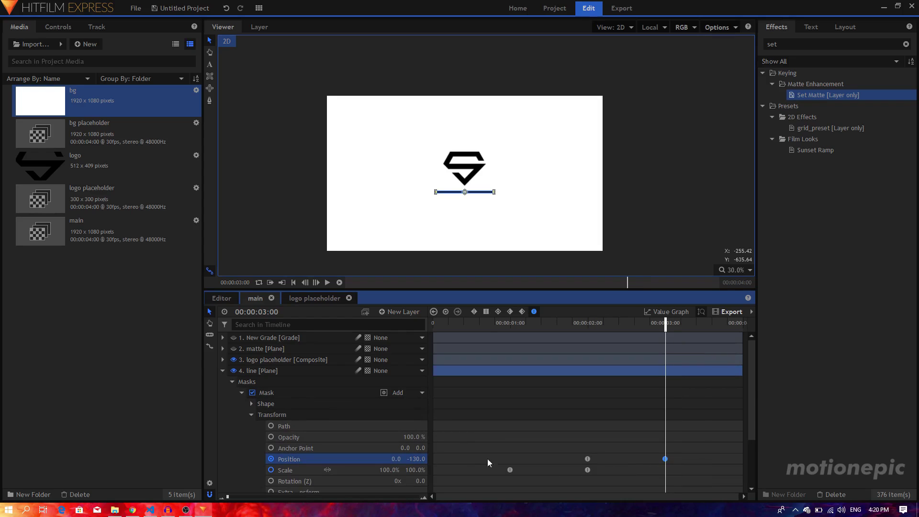
click(391, 470)
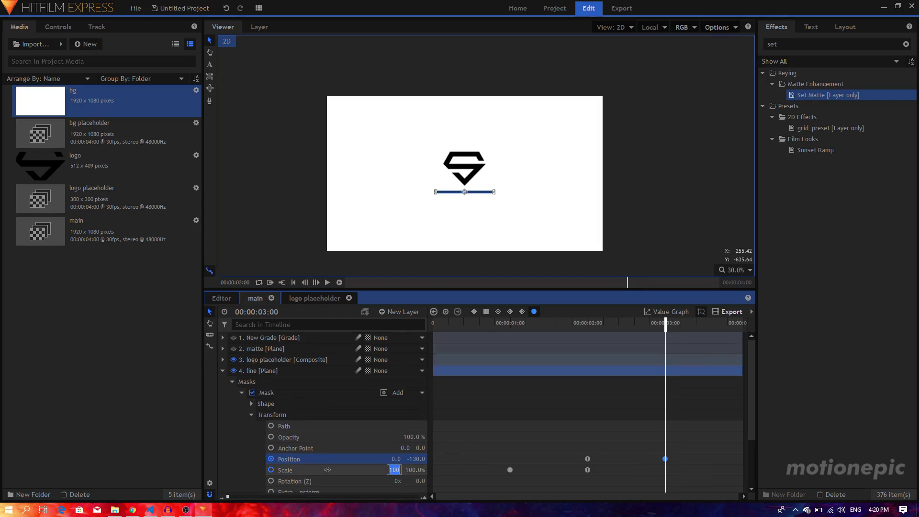
key(Return)
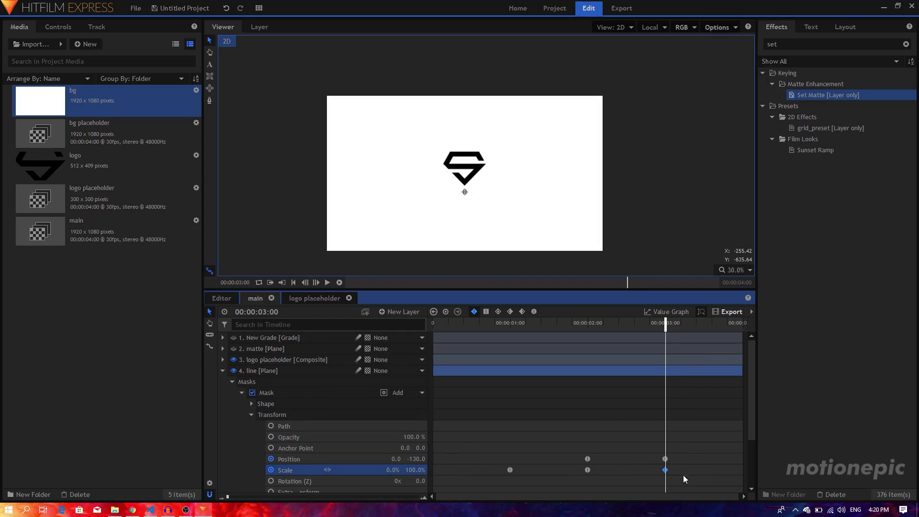
click(534, 311)
click(667, 312)
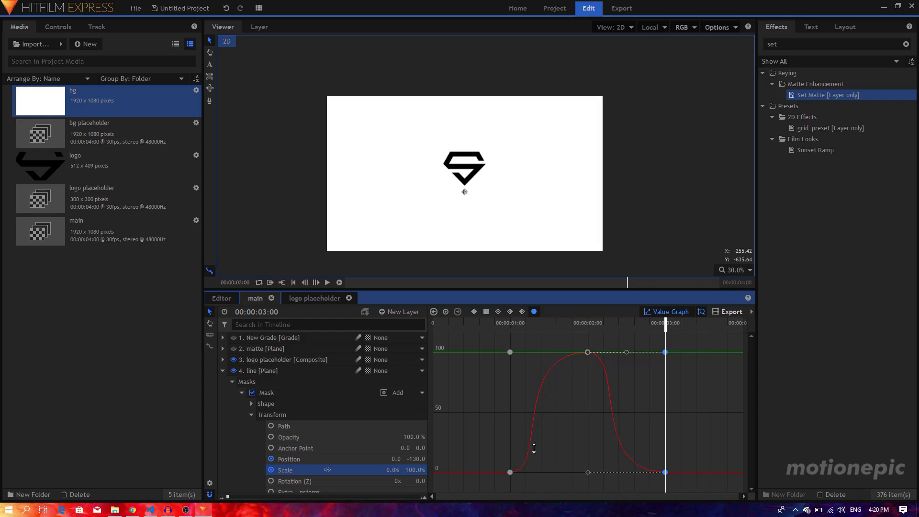
click(667, 312)
Step: Play back the section from about 1 second onward to check the line shrinking as it drops
click(504, 322)
key(space)
key(space)
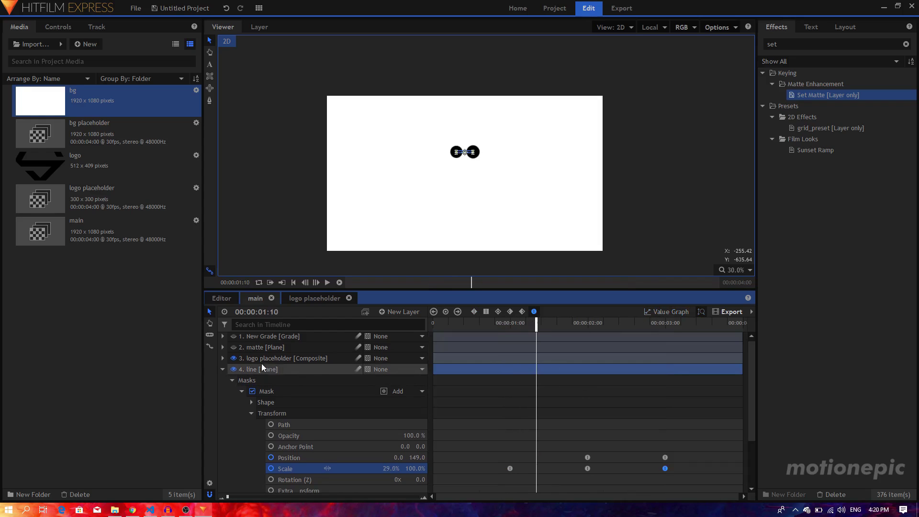
click(222, 369)
click(503, 489)
key(space)
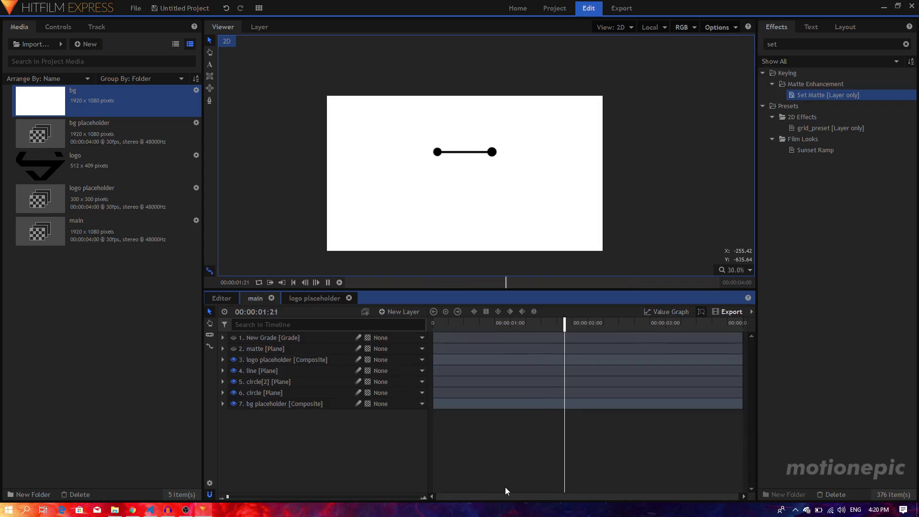
click(487, 323)
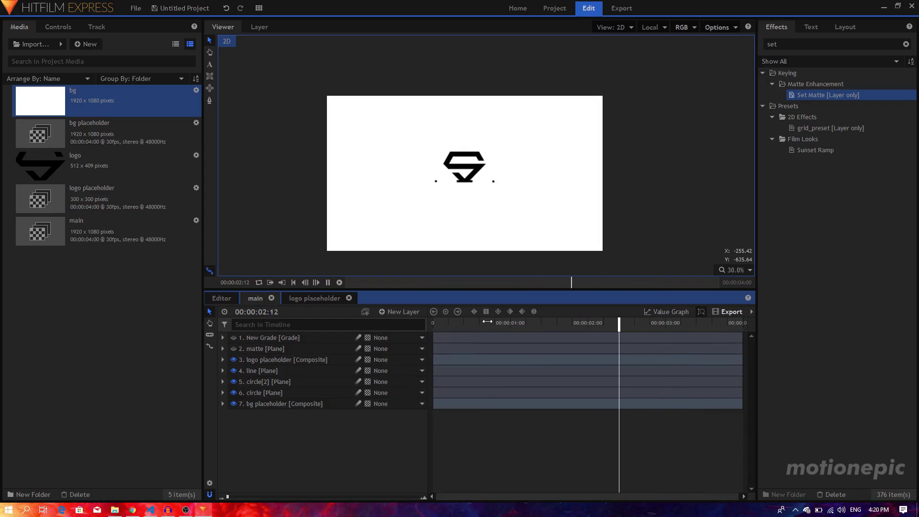
key(space)
click(549, 324)
key(space)
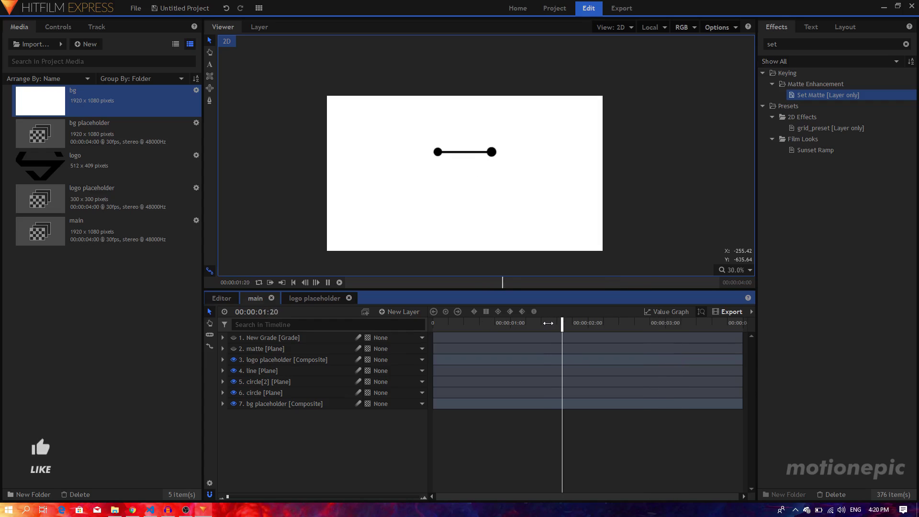
key(space)
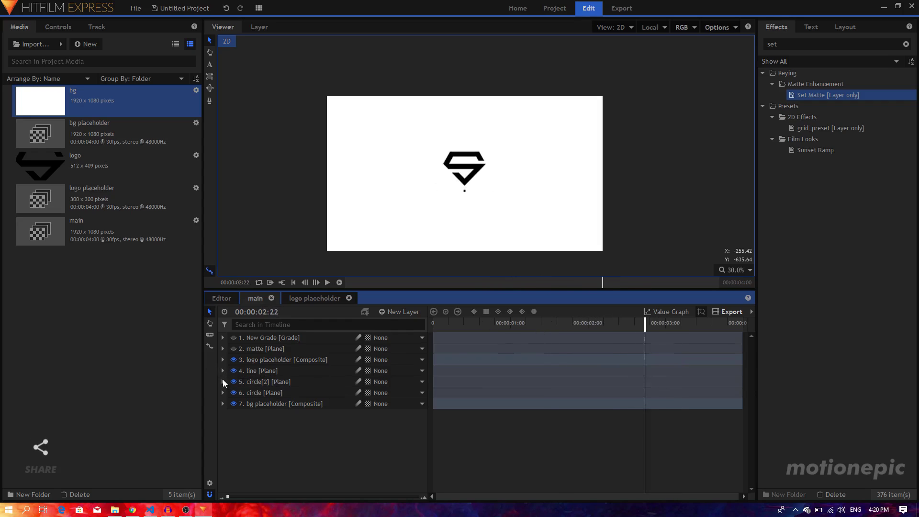
Step: Set the line mask's horizontal Scale at the 3-second keyframe to 100% and collapse the line layer
click(223, 370)
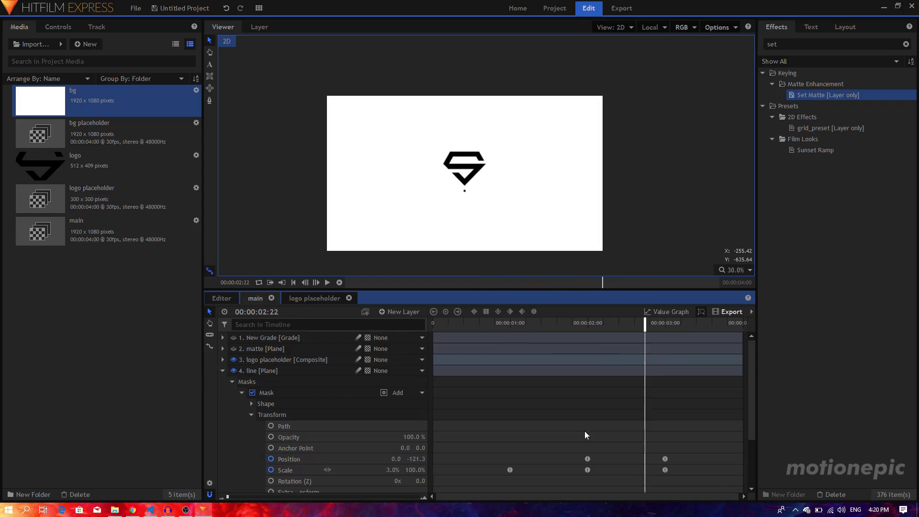
click(665, 470)
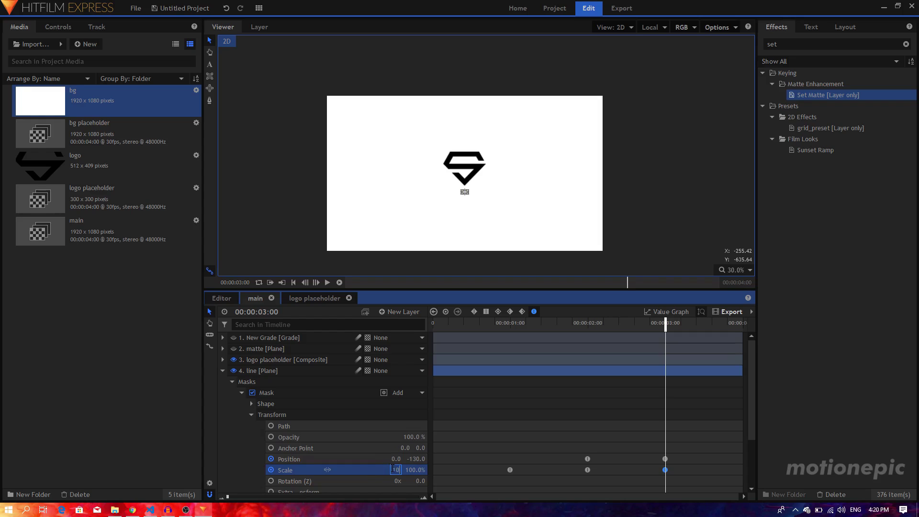
text(0)
key(Return)
click(222, 371)
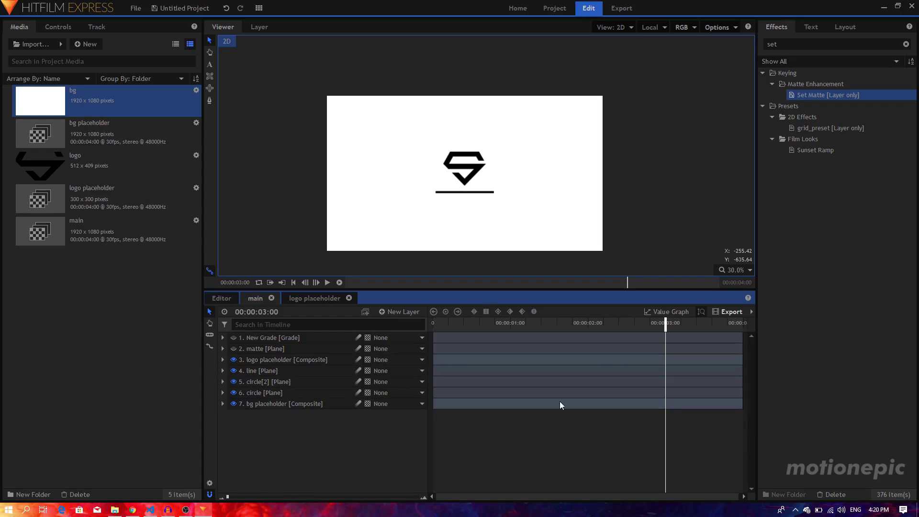
Step: Add a new text layer with the playhead at 3 seconds and create a text over the logo
drag(606, 324, 666, 323)
click(397, 312)
click(391, 337)
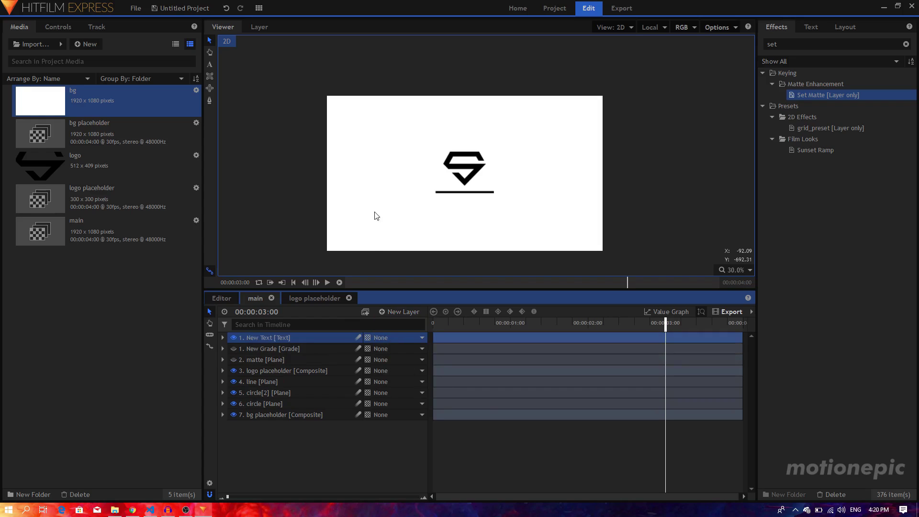
click(210, 65)
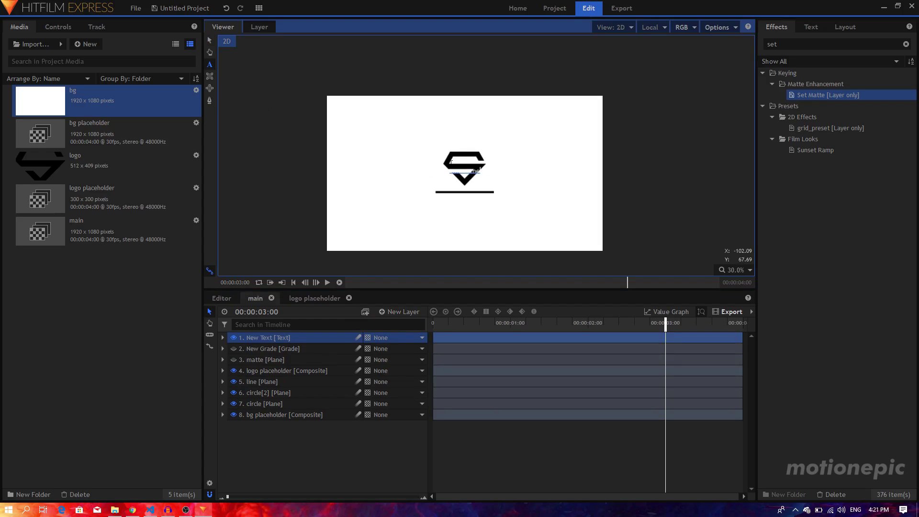
drag(451, 165, 481, 171)
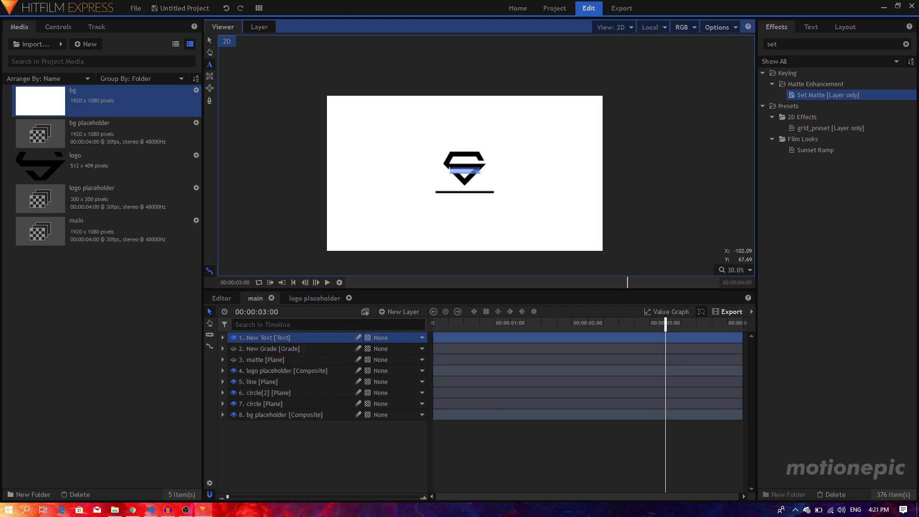
Step: Move the text below the line and replace its wording with "motionepic"
click(210, 42)
drag(467, 158, 460, 193)
click(210, 65)
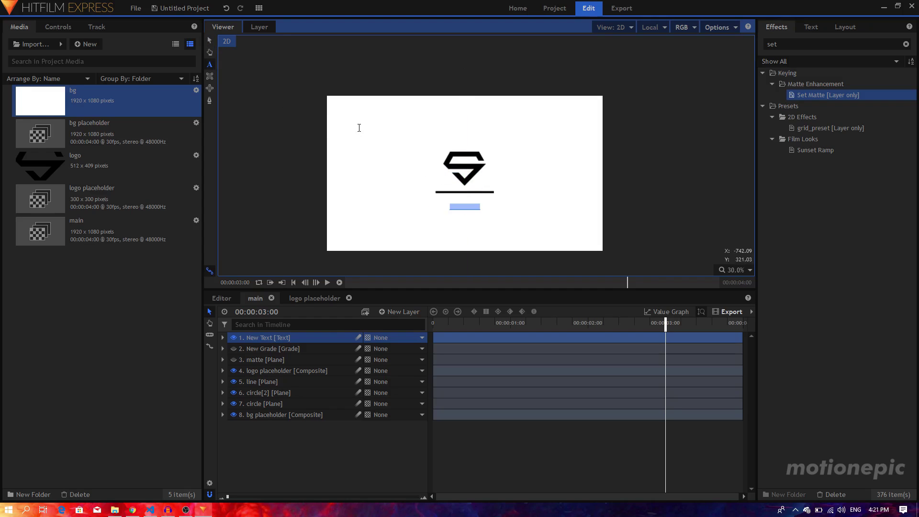
key(BackSpace)
Step: Set the text's fill color to black (#000000)
click(811, 28)
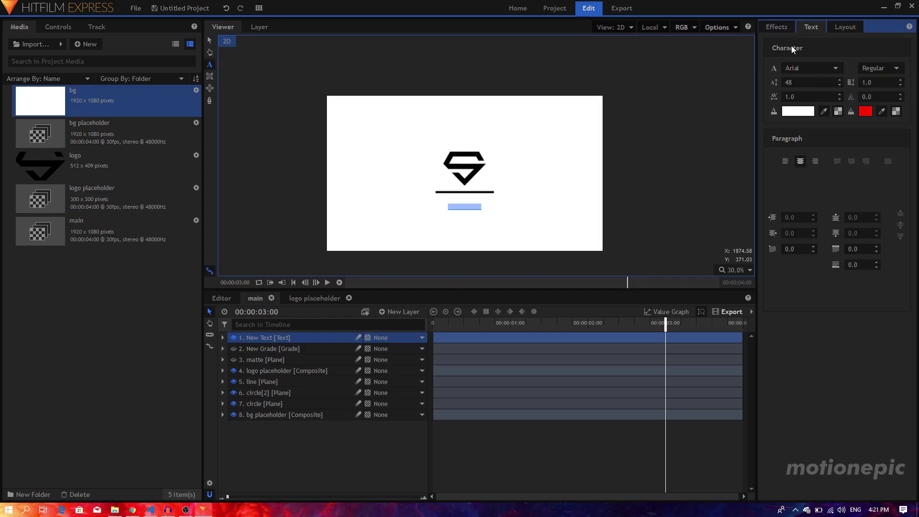
click(797, 111)
click(346, 171)
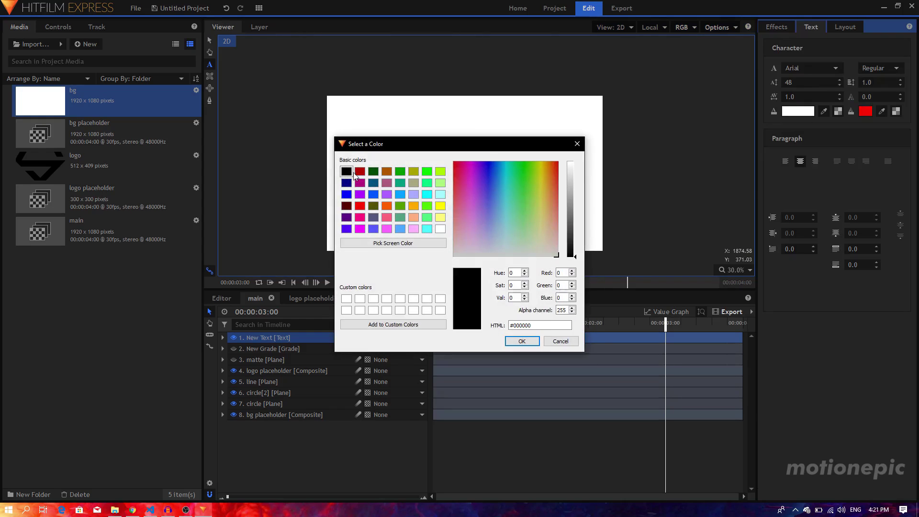
click(522, 341)
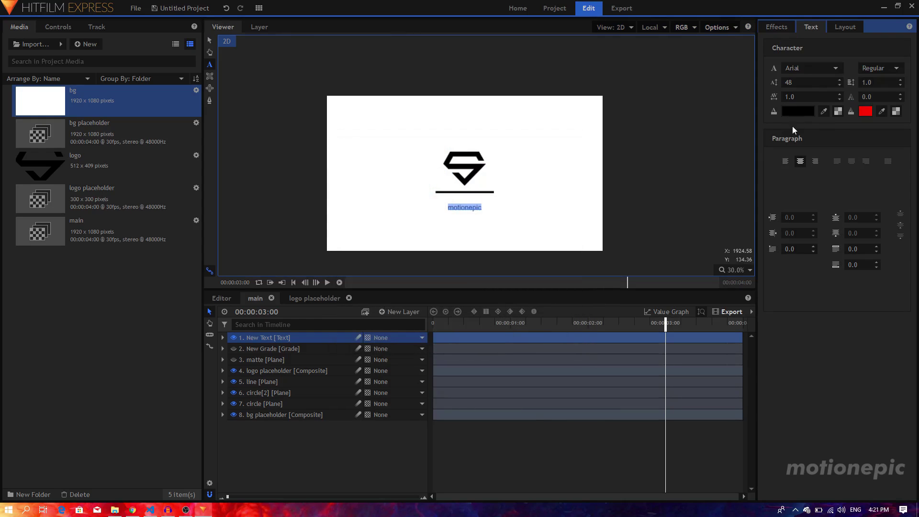
Step: Set the text's font to Roboto in the Light style and deselect the text layer
click(830, 69)
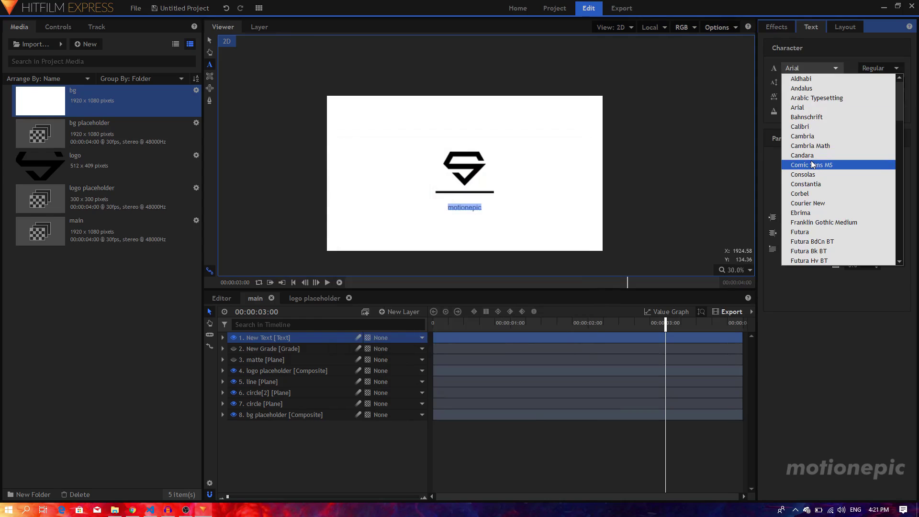
scroll(814, 164, down, 15)
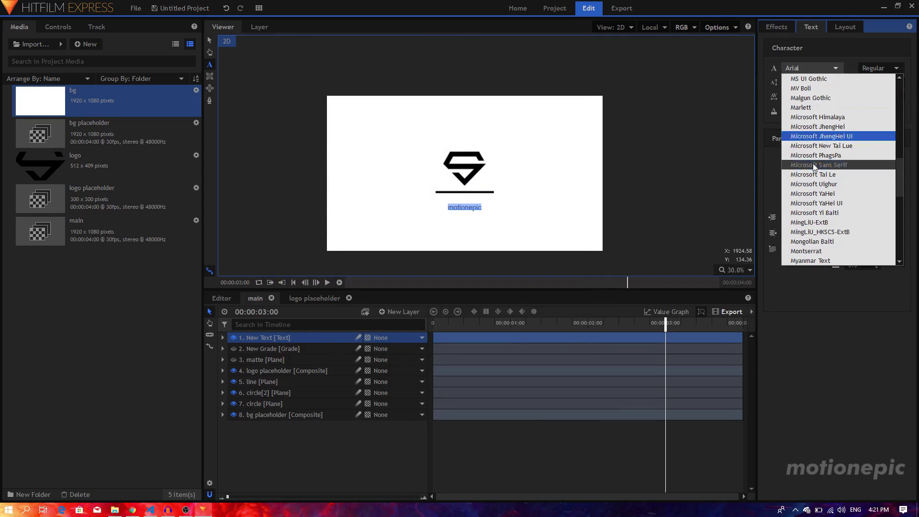
scroll(816, 172, down, 5)
scroll(816, 184, down, 1)
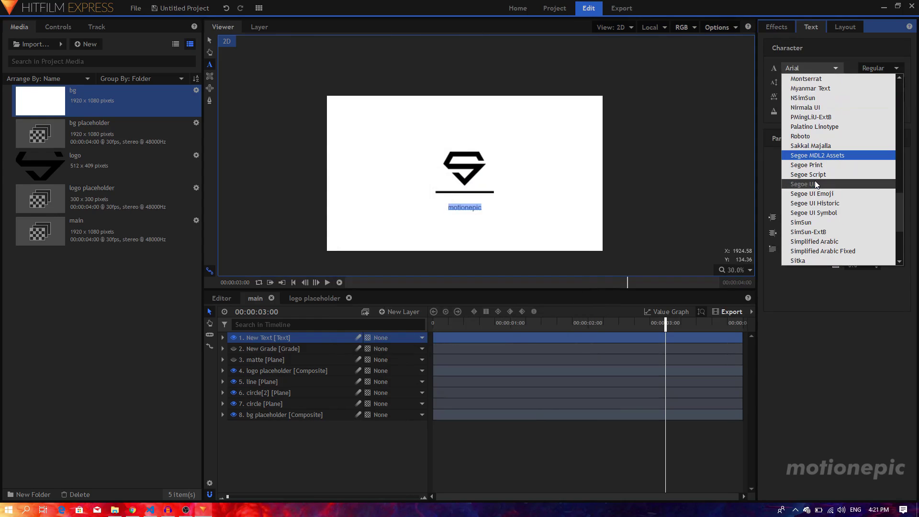
click(784, 137)
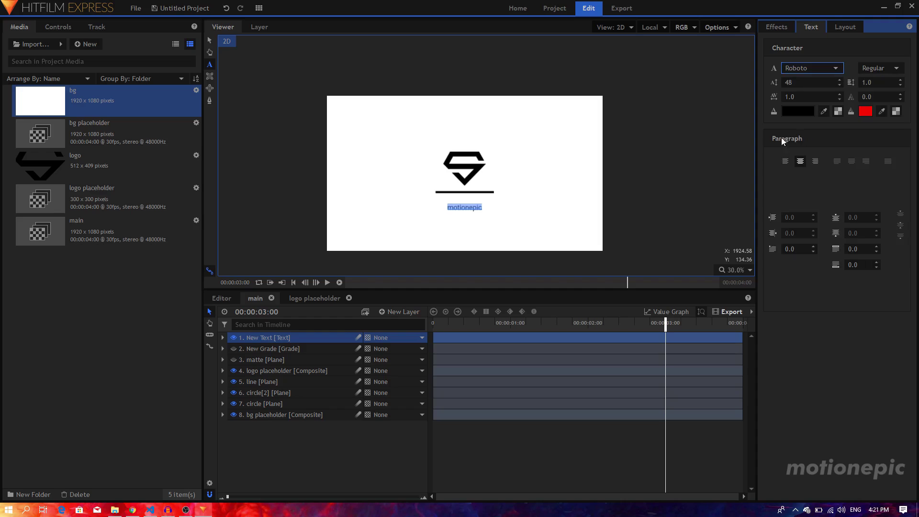
click(870, 68)
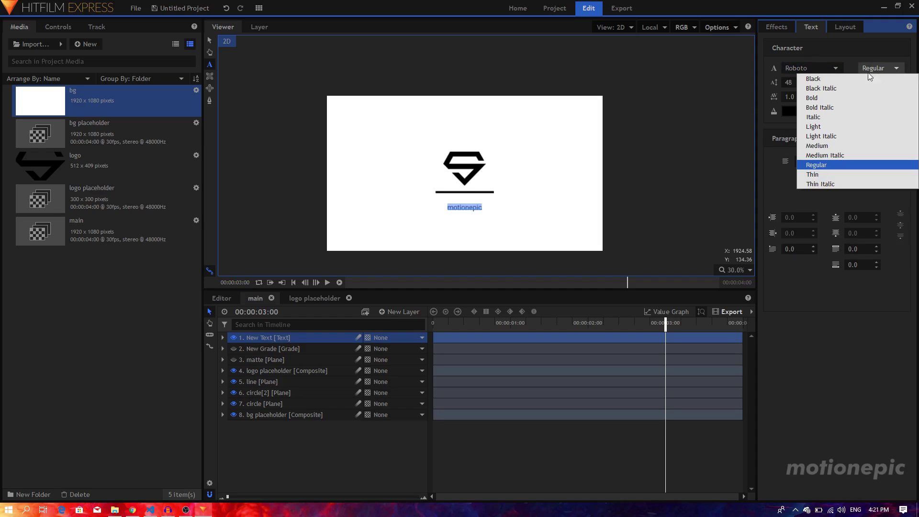
click(824, 130)
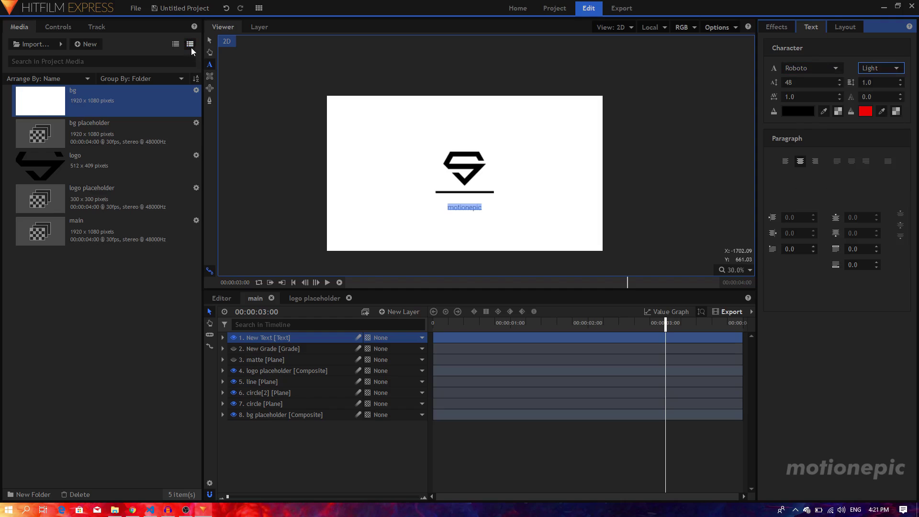
click(209, 39)
click(243, 459)
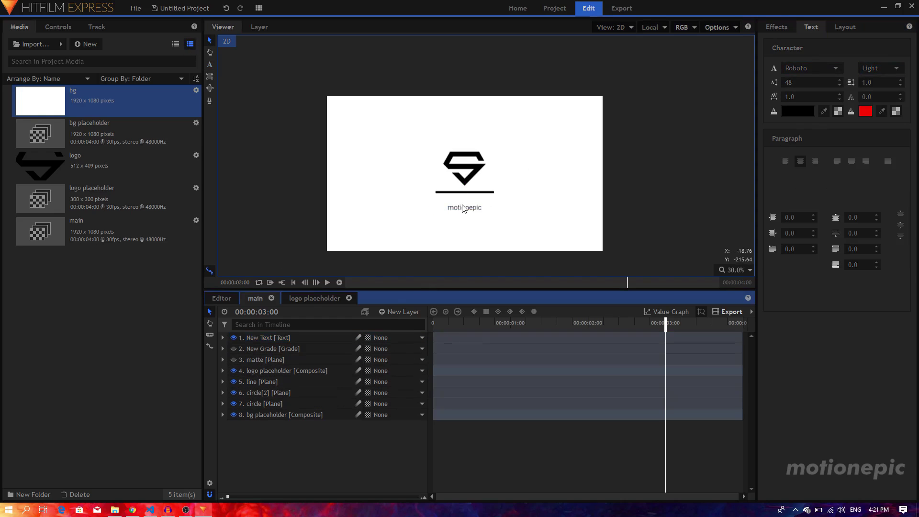
Step: Move the "motionepic" text up so it sits closer beneath the line, and check the overall layout
scroll(463, 209, up, 4)
click(282, 339)
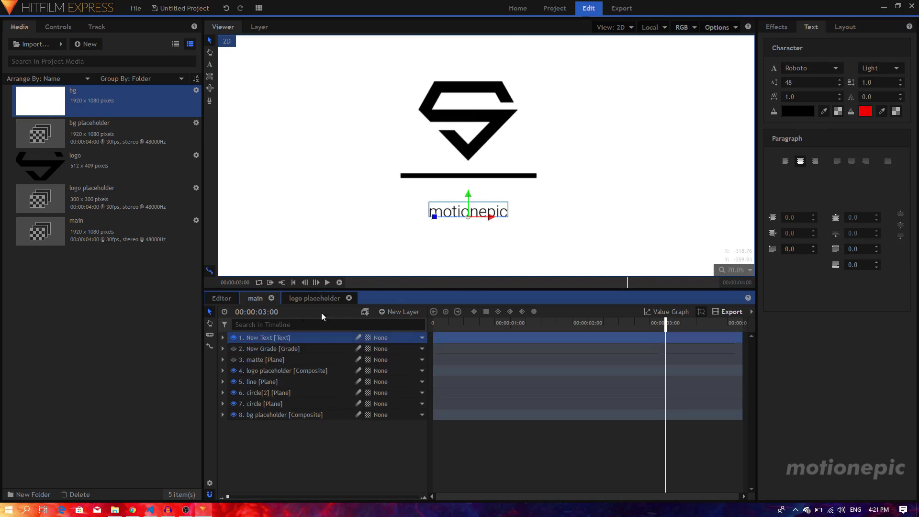
drag(477, 199, 469, 181)
click(311, 443)
scroll(484, 203, down, 2)
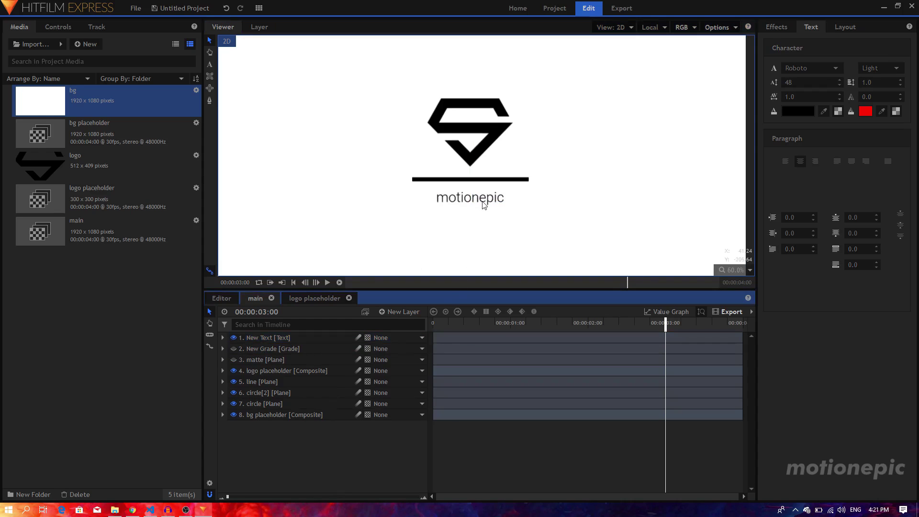
scroll(495, 210, down, 3)
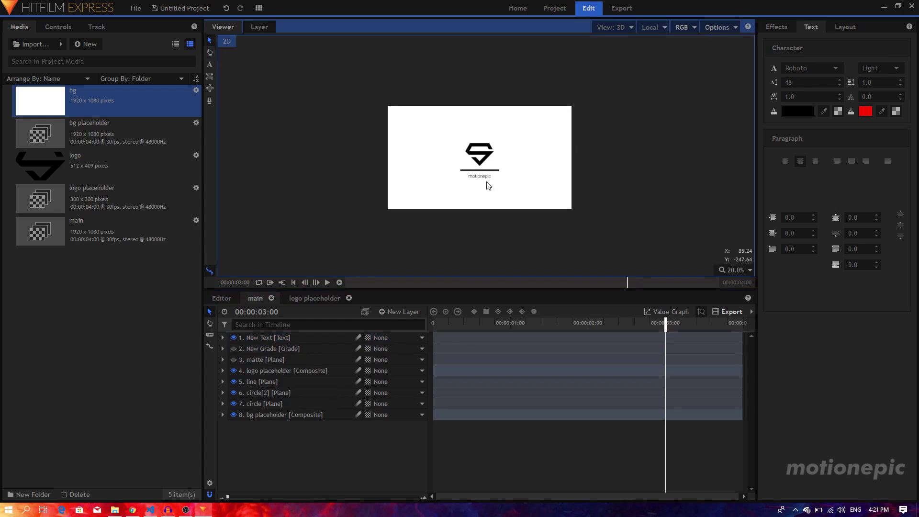
scroll(487, 185, up, 2)
Step: Duplicate the matte layer with the playhead at 2 seconds
drag(447, 325, 588, 327)
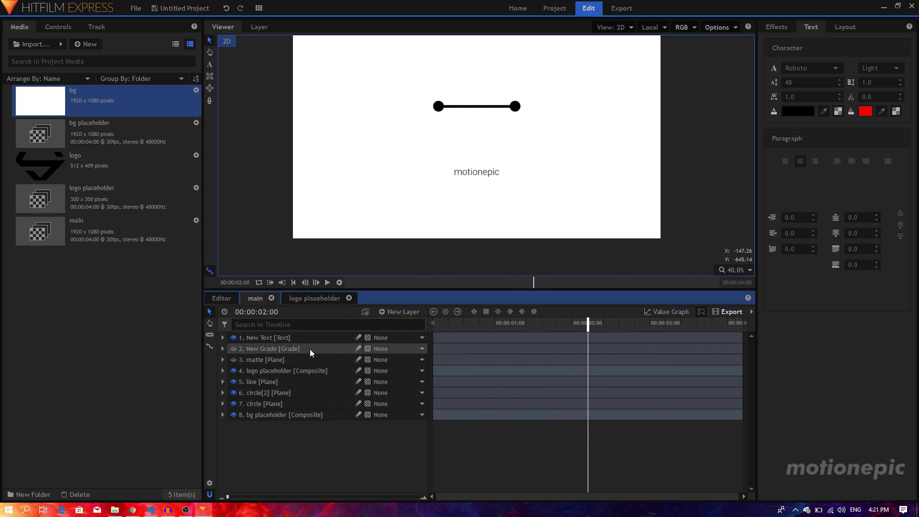
click(275, 364)
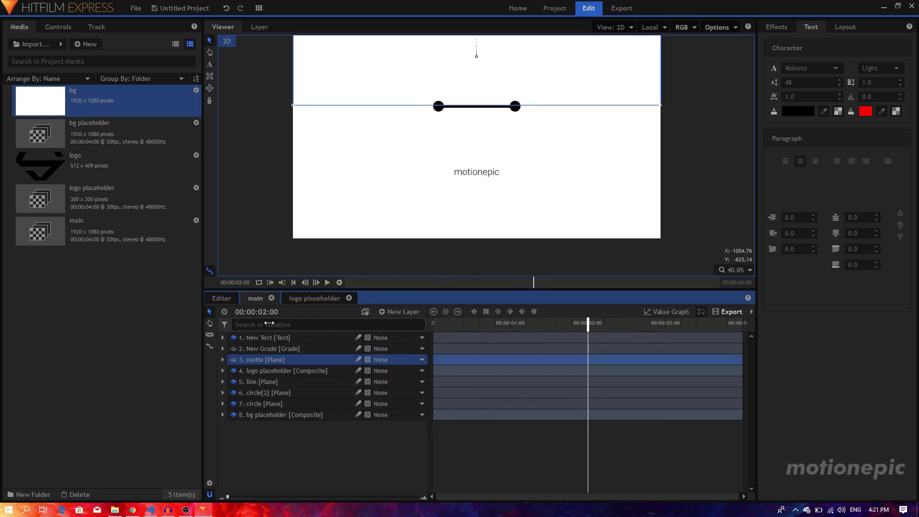
key(ctrl+d)
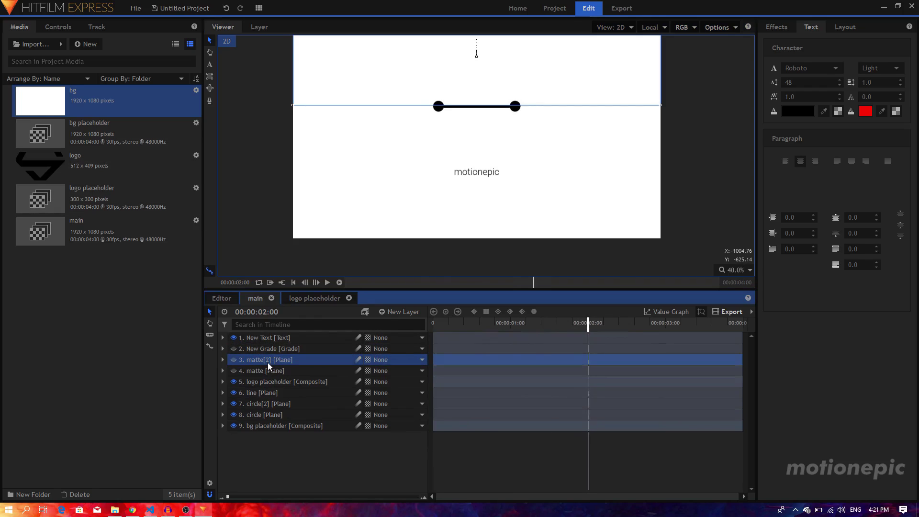
Step: Try moving the duplicated matte down below the text at 2 seconds and scrub through its motion
scroll(442, 140, down, 2)
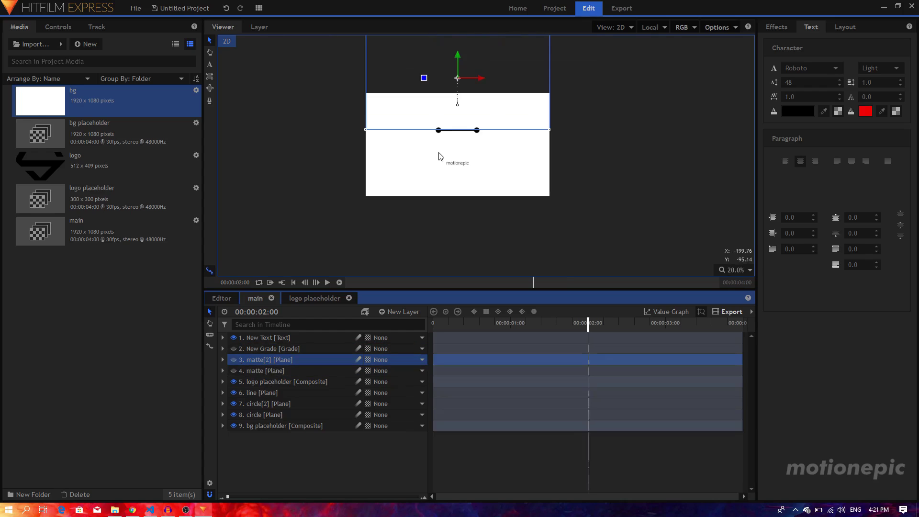
drag(458, 59, 481, 201)
drag(608, 330, 646, 333)
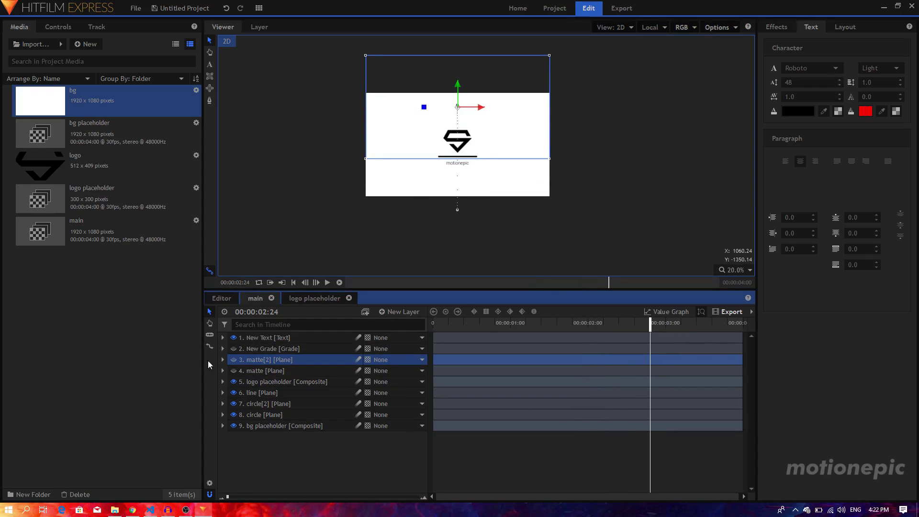
Step: Reset the duplicated matte's Position, clearing its keyframes and returning it to 0, 0
click(223, 360)
click(233, 393)
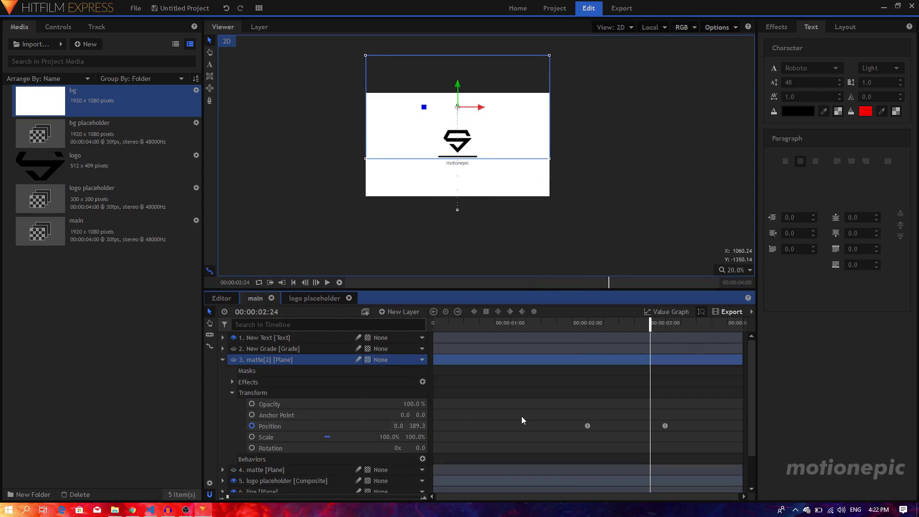
click(581, 331)
drag(581, 330, 588, 330)
click(276, 361)
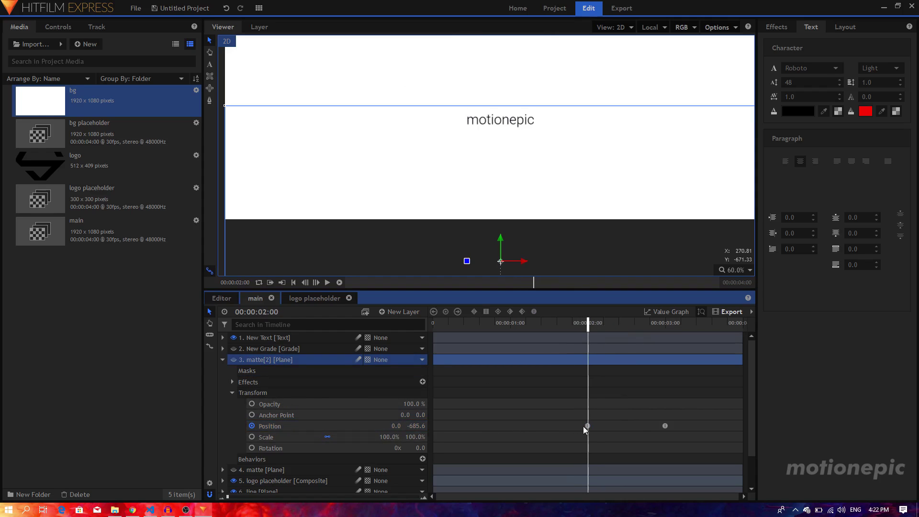
right_click(363, 426)
click(389, 467)
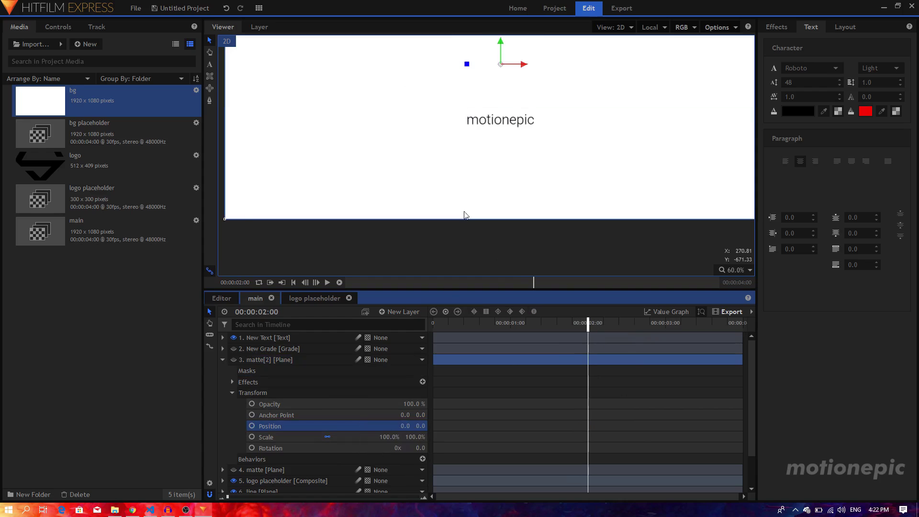
Step: Move the duplicated matte down until its upper edge lies just below the text, and check its coverage by toggling its visibility
scroll(468, 187, down, 2)
drag(484, 84, 496, 231)
click(224, 360)
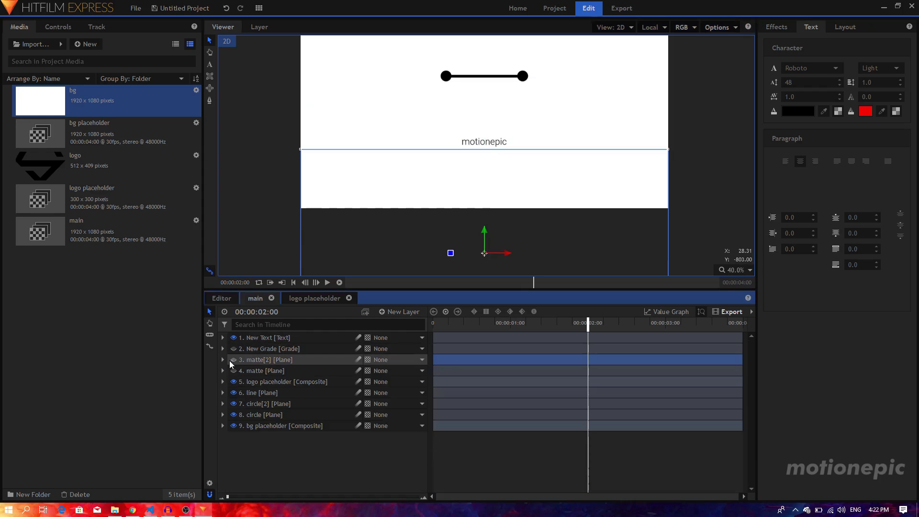
click(233, 361)
click(232, 360)
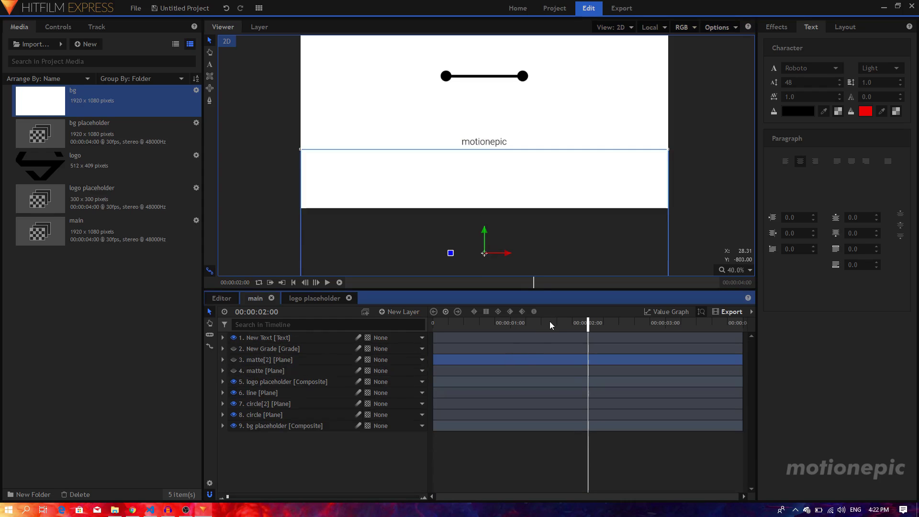
Step: Enable Position keyframing on the text layer with a keyframe at 3 seconds
key(space)
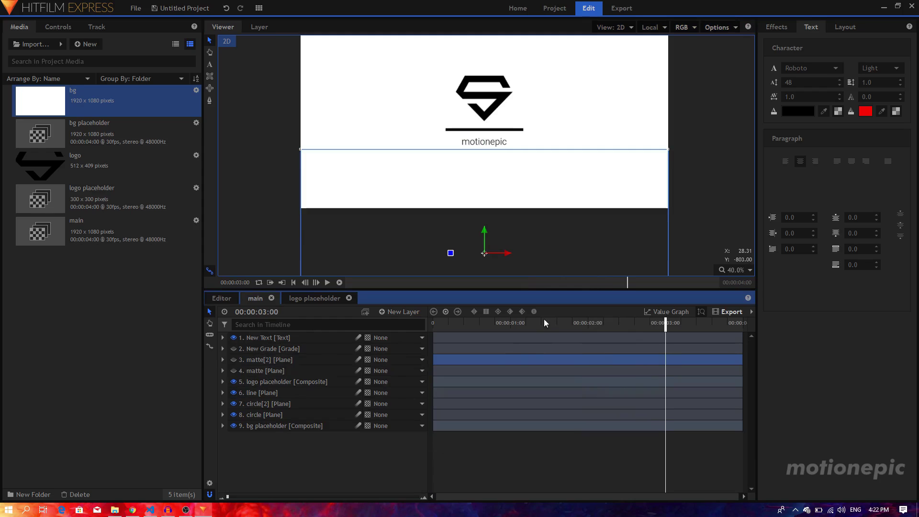
click(223, 338)
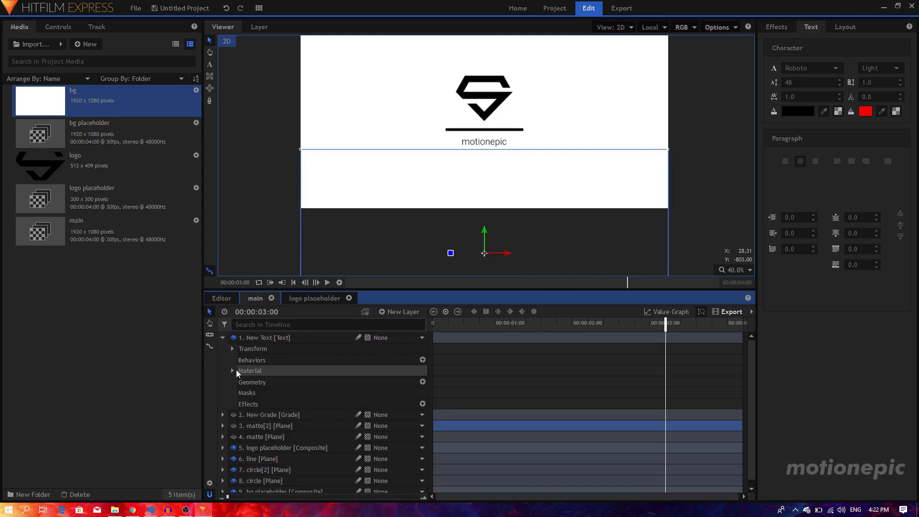
click(233, 349)
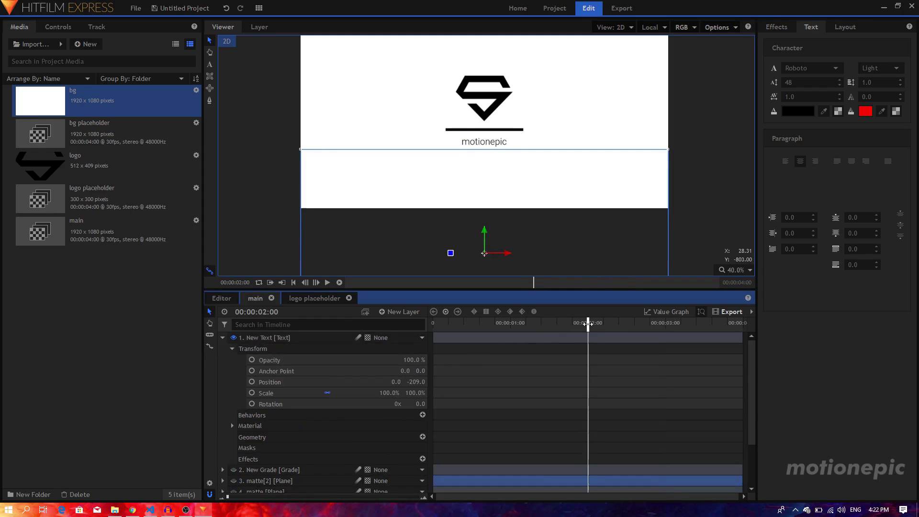
drag(588, 323, 637, 324)
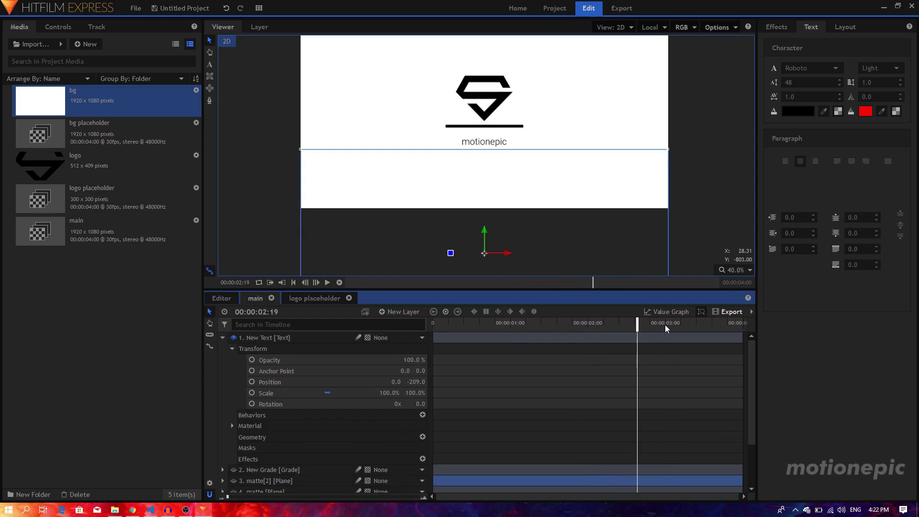
click(666, 325)
click(253, 381)
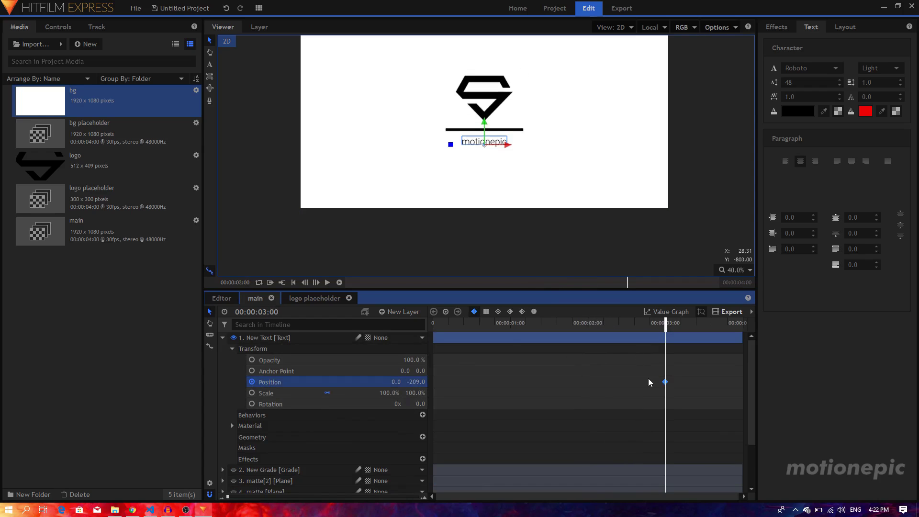
Step: Add a second Position keyframe to the text layer at 00:00:03:20, holding its current resting position of 0.0, -209.0
drag(731, 335, 767, 322)
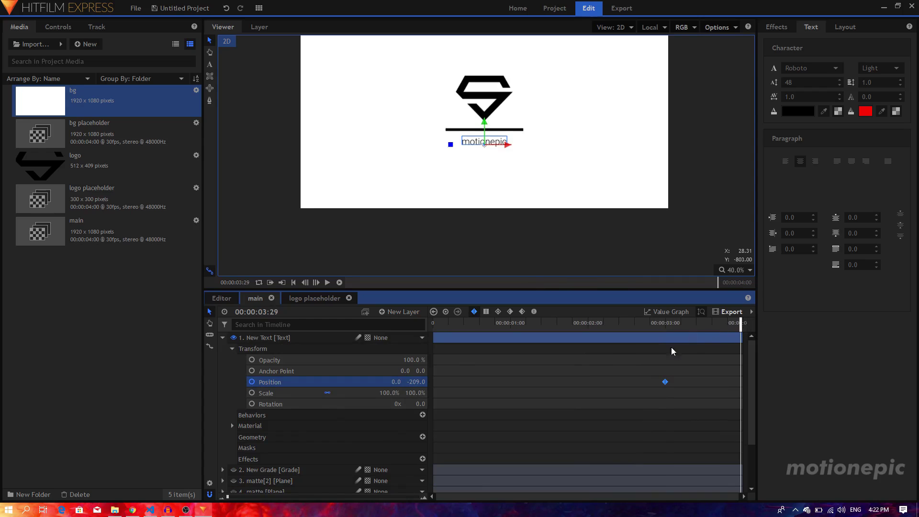
drag(707, 327, 675, 381)
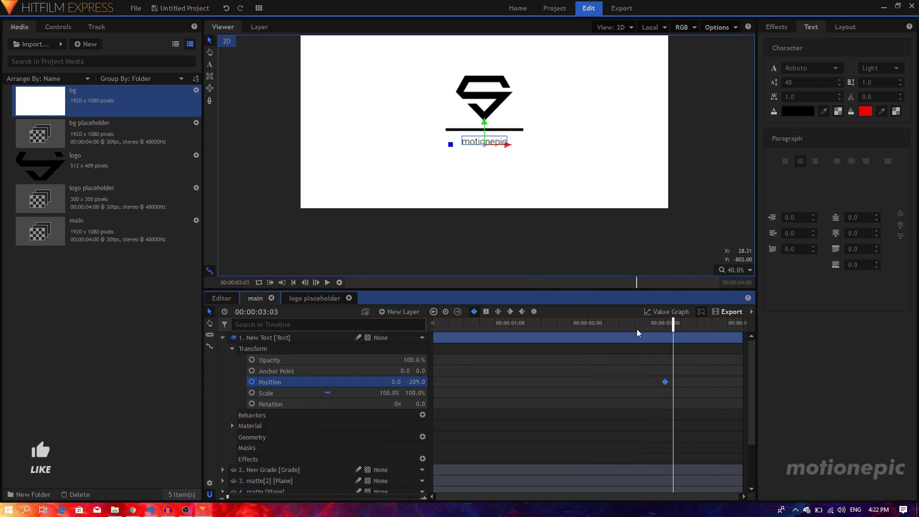
click(665, 382)
key(shift+Right)
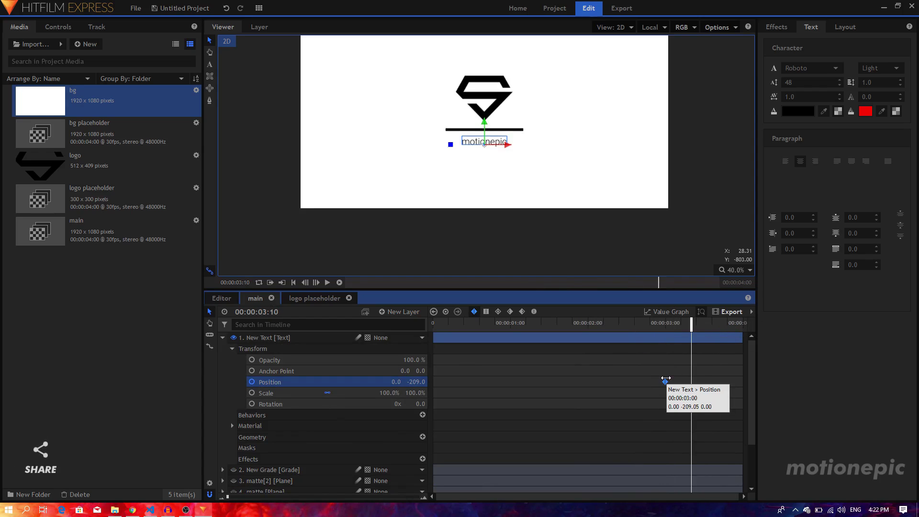
key(shift+Right)
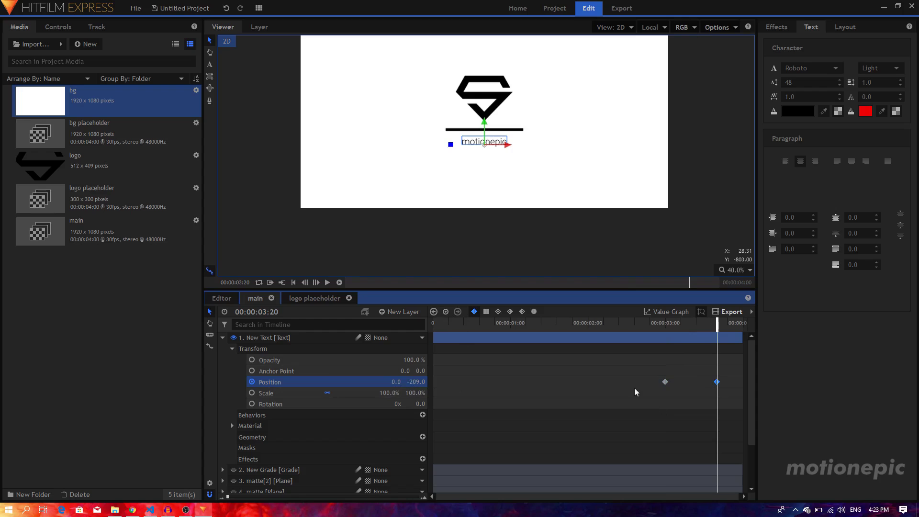
Step: Show matte[2] and lower the text at the 3-second keyframe to about Y -283, fully inside the matte
click(666, 381)
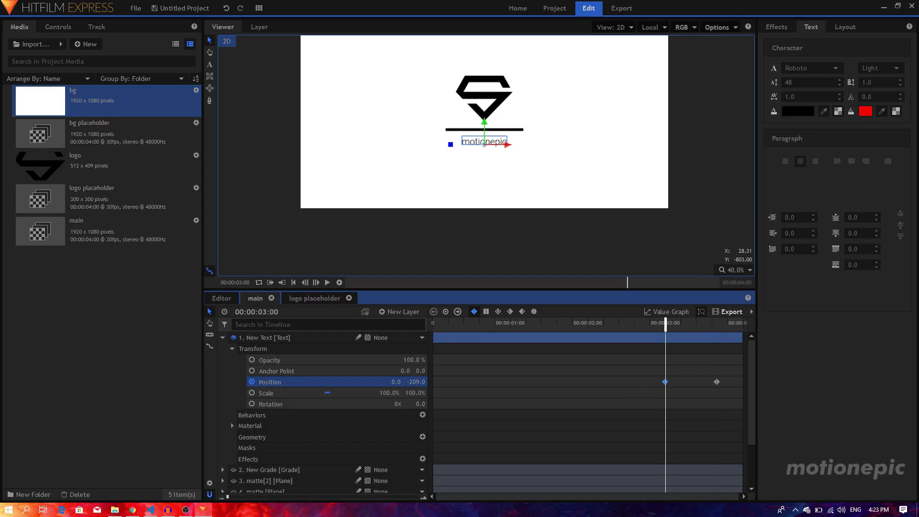
click(223, 338)
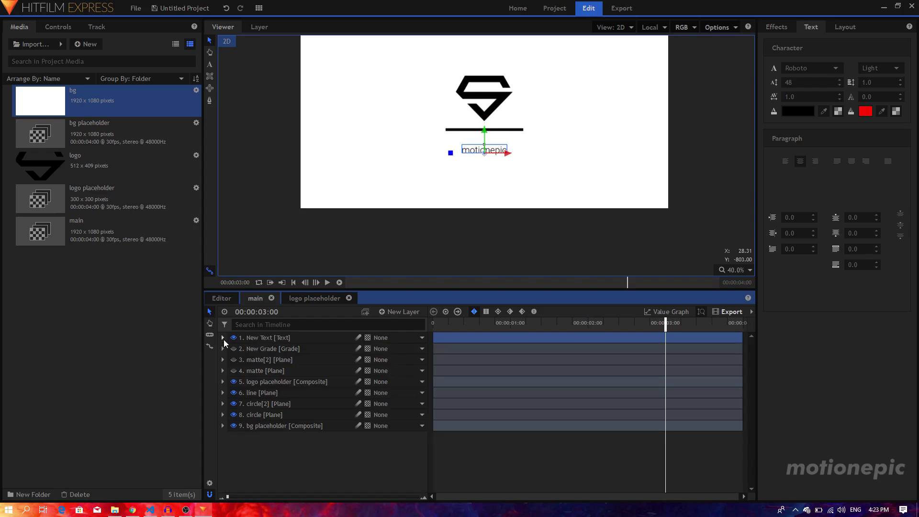
click(233, 360)
scroll(484, 152, up, 2)
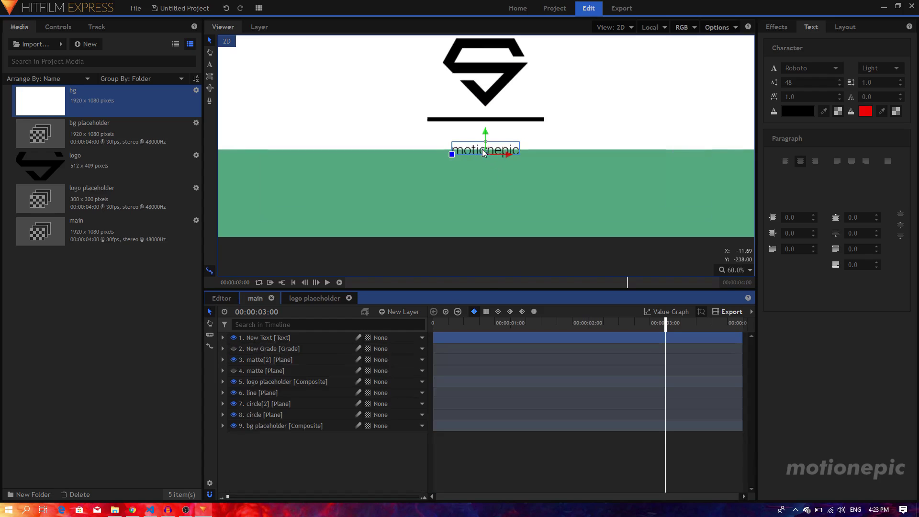
drag(484, 142, 491, 153)
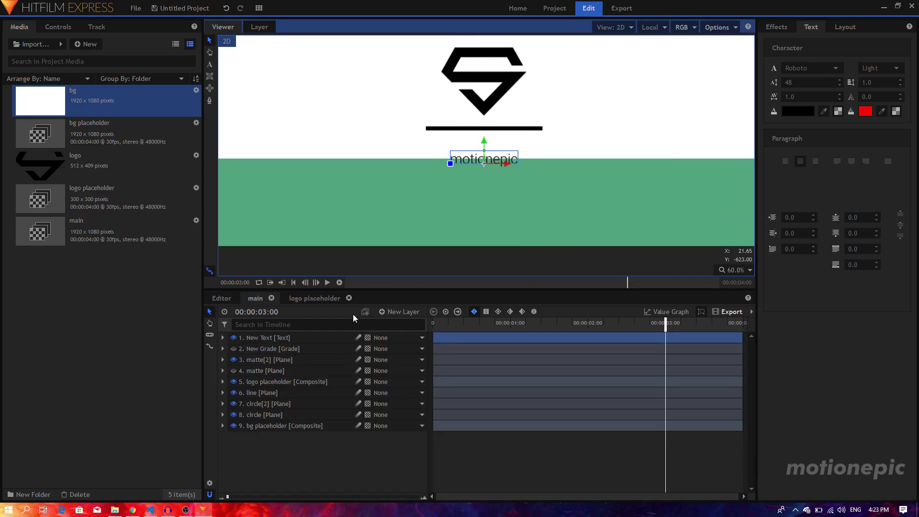
click(223, 338)
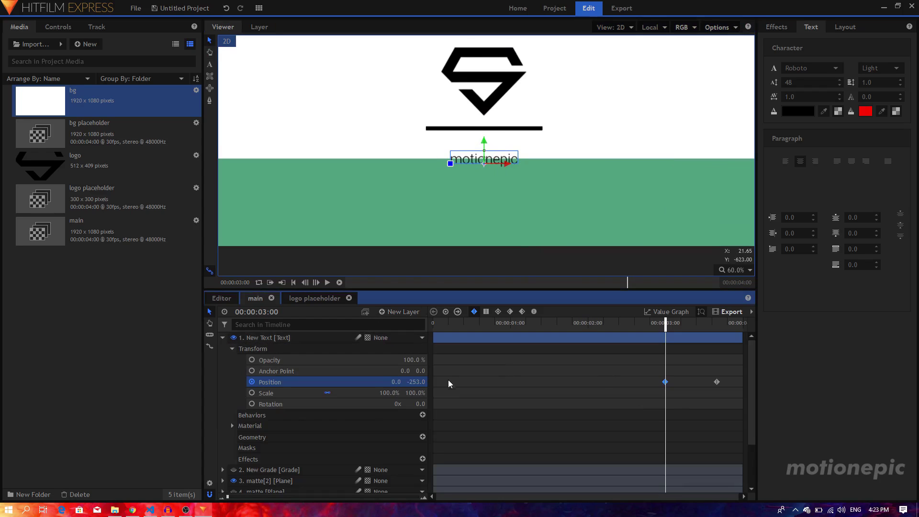
drag(416, 381, 400, 381)
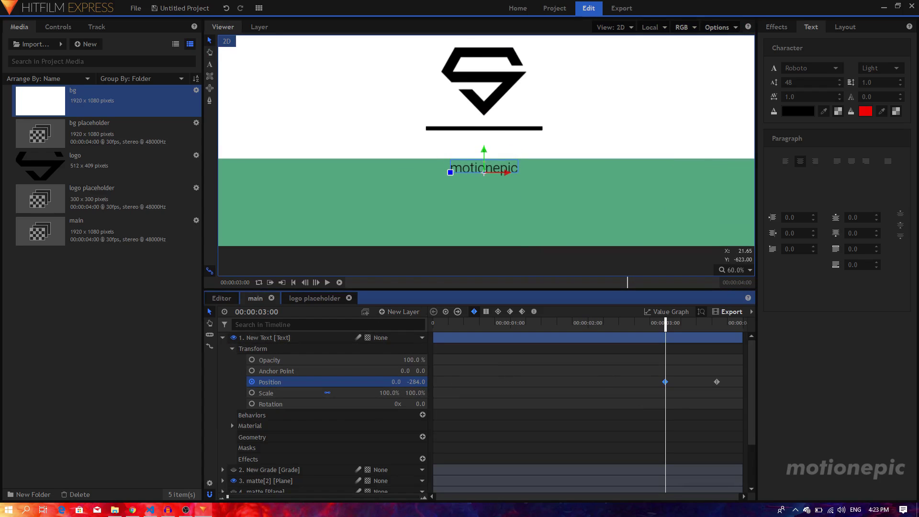
click(223, 338)
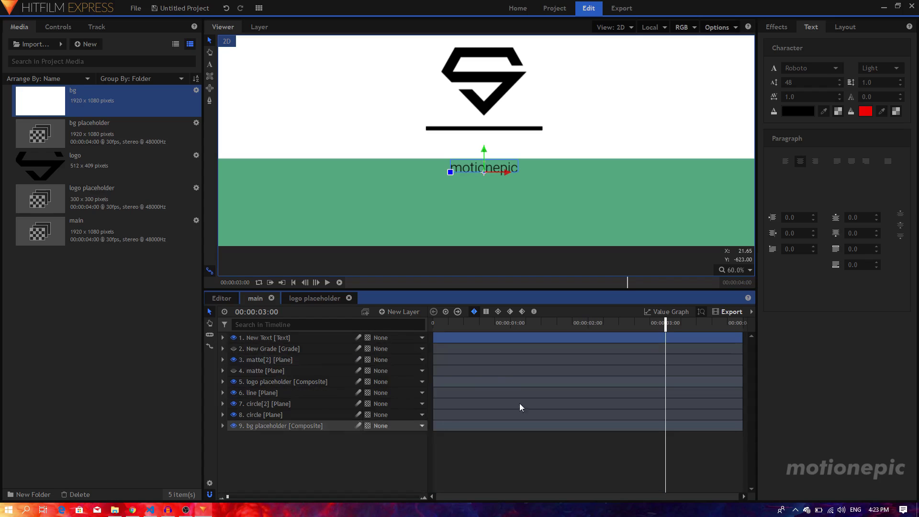
Step: Ease both text Position keyframes with Bezier interpolation, check the curve in the value graph and play the text's rise
click(223, 338)
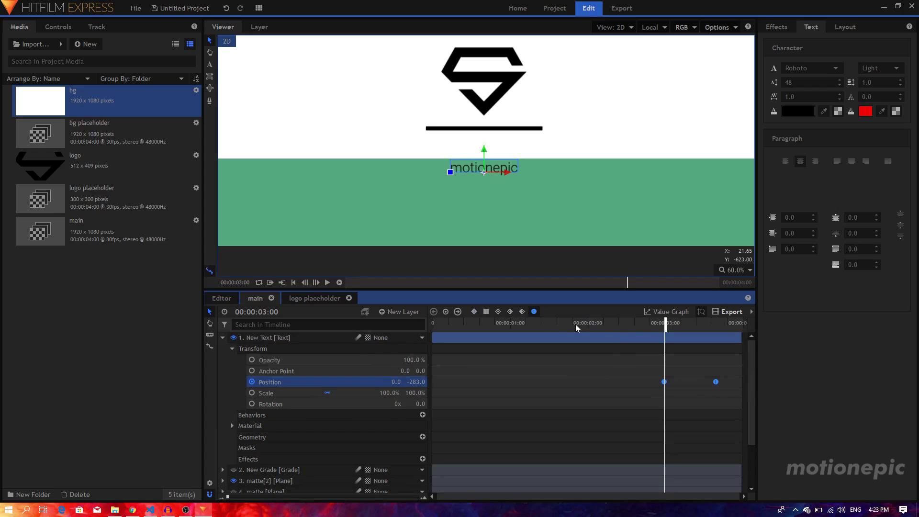
click(668, 312)
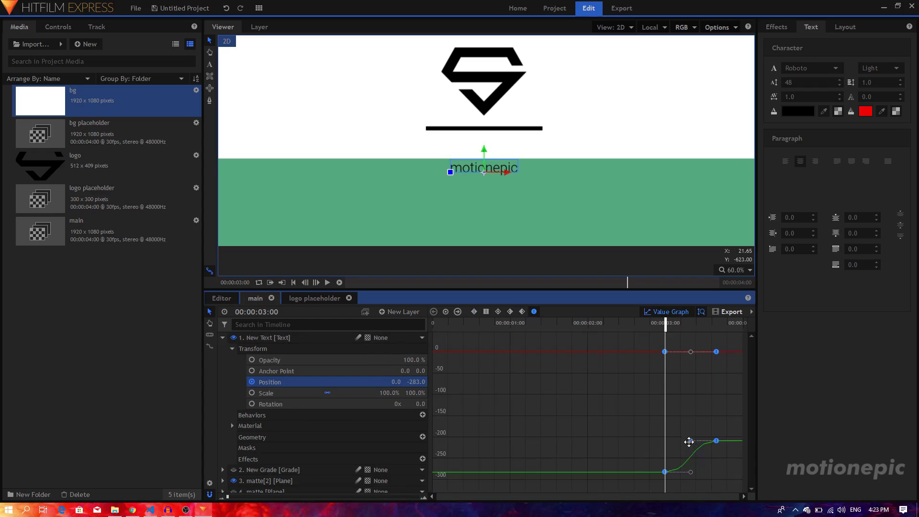
click(673, 311)
click(642, 323)
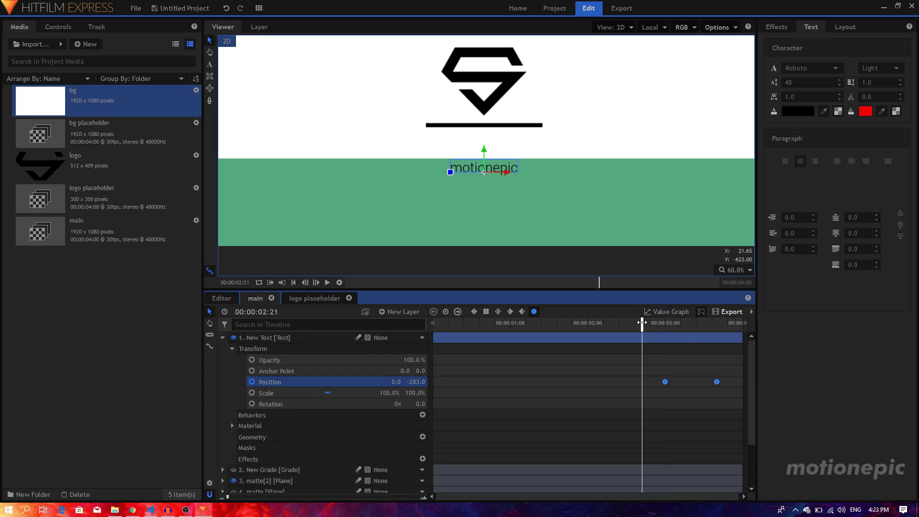
key(space)
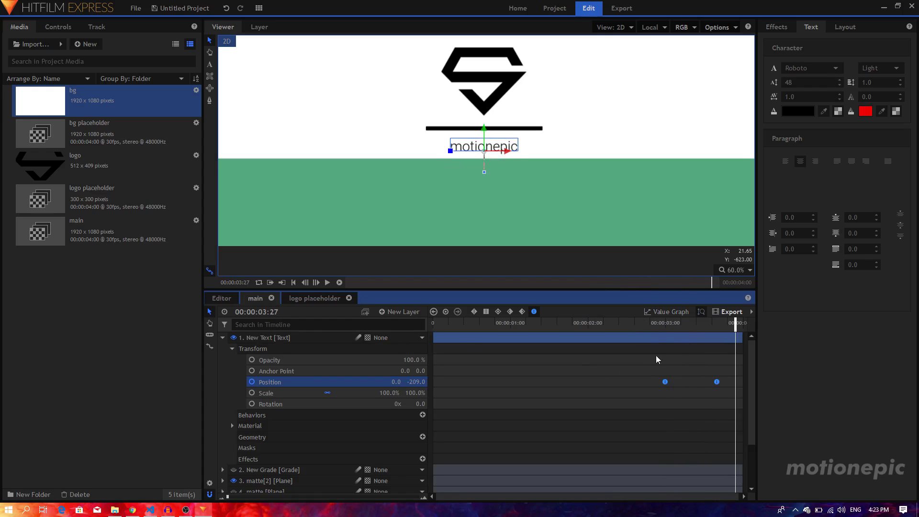
click(652, 323)
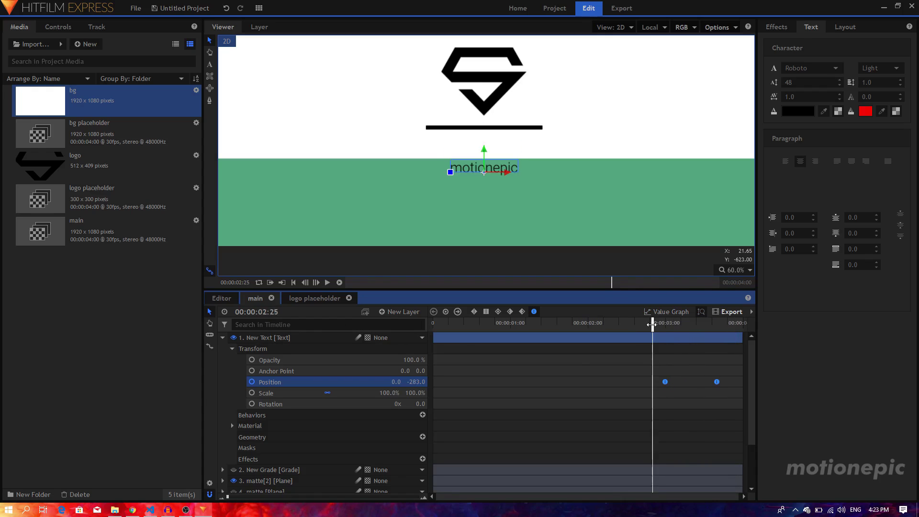
Step: Hide the matte[2] layer and apply the Set Matte effect to the text layer
click(223, 338)
click(234, 360)
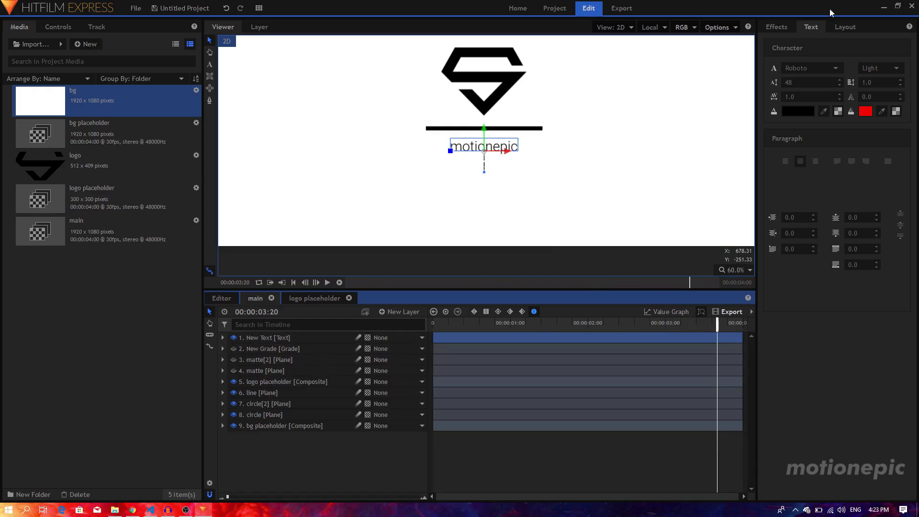
click(778, 27)
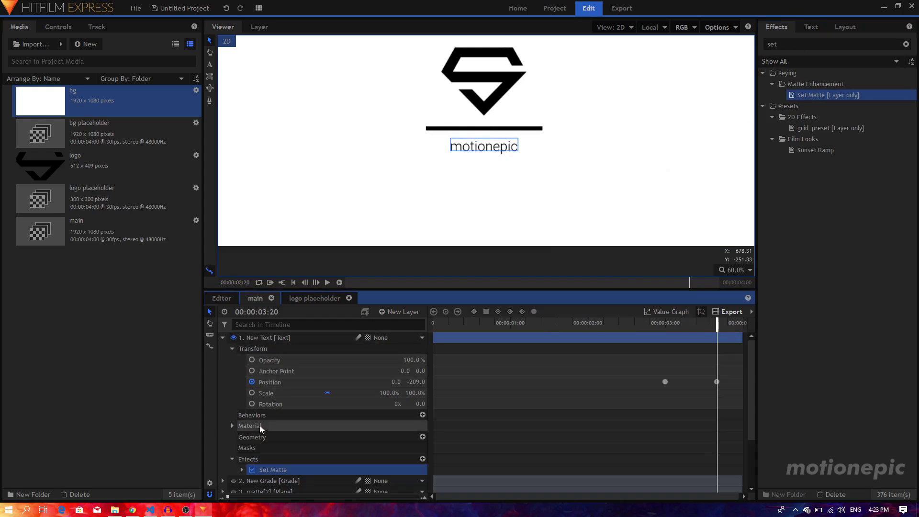
Step: Configure the text's Set Matte with source layer 3. matte[2] and Subtract blend, and scrub through the text reveal
click(233, 349)
click(242, 415)
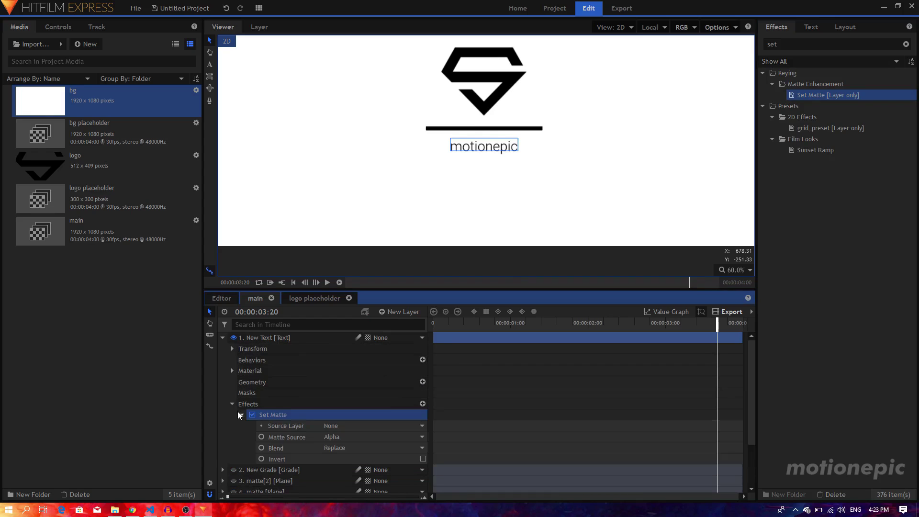
scroll(286, 398, down, 1)
click(338, 397)
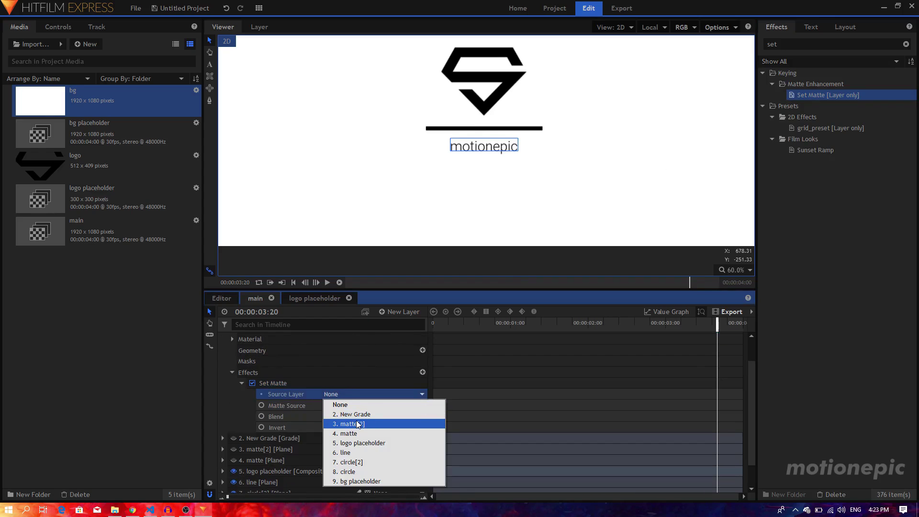
click(356, 421)
click(345, 417)
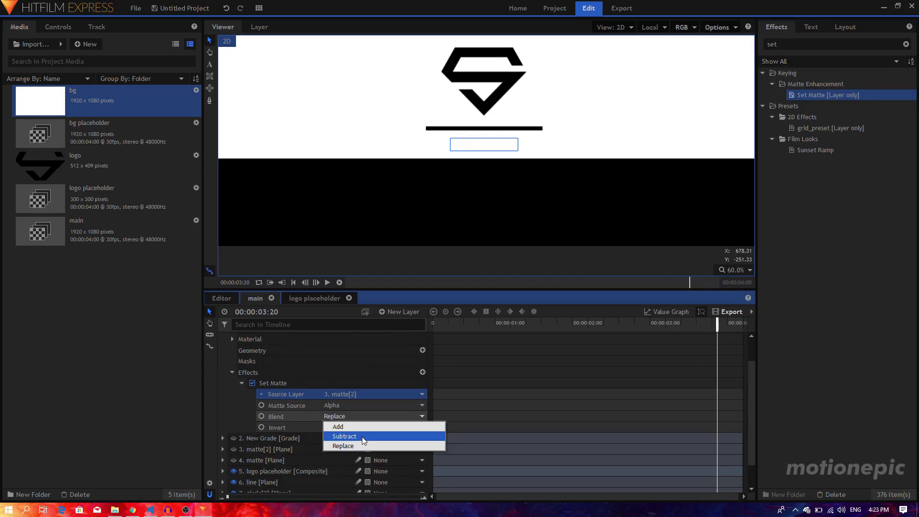
click(362, 437)
drag(647, 328, 709, 330)
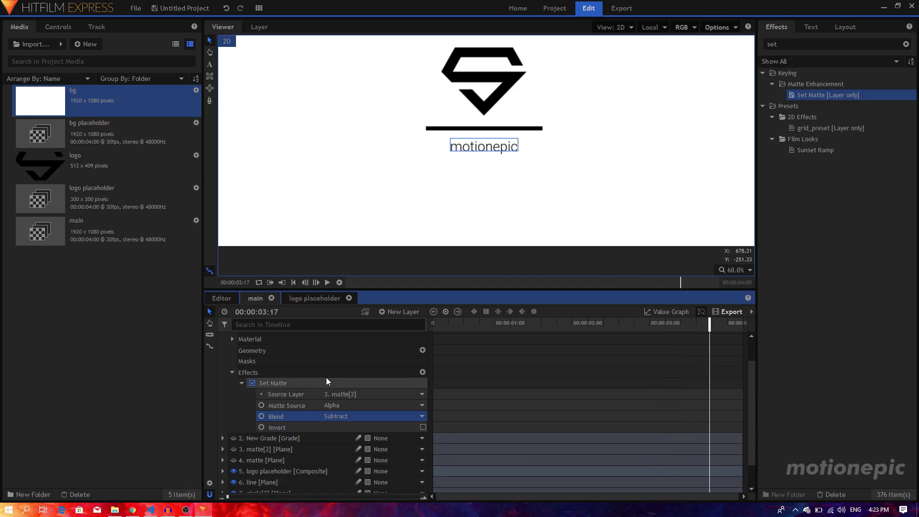
scroll(232, 348, up, 1)
click(223, 339)
Step: Fit the whole frame in view and play the logo reveal from the start several times to review the animation
key(Home)
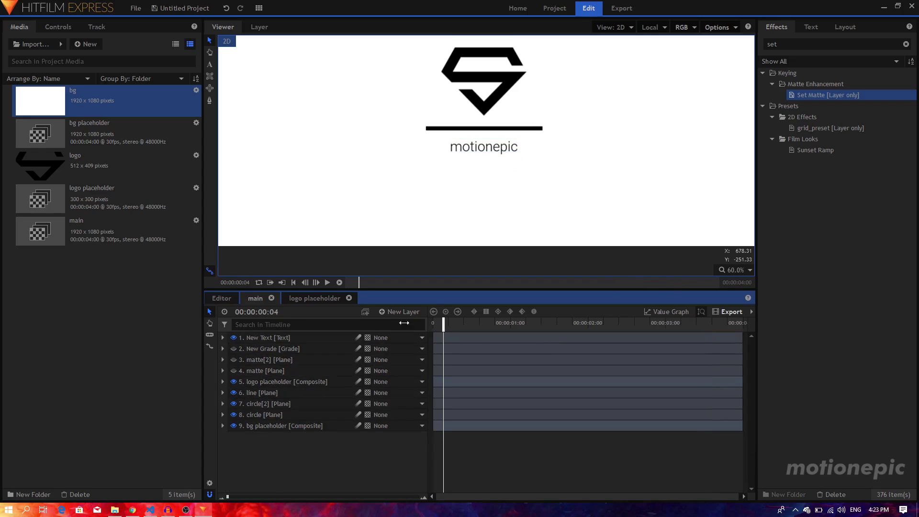
scroll(462, 170, down, 2)
drag(470, 158, 470, 187)
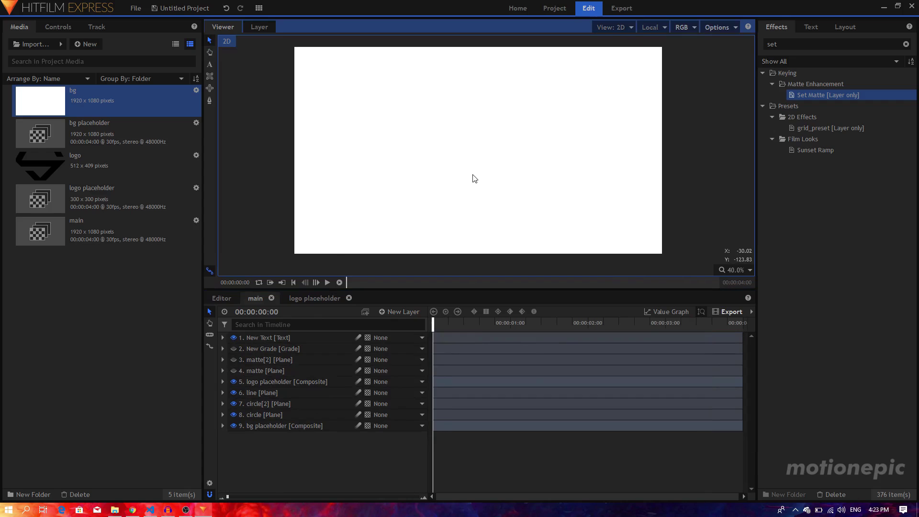
scroll(474, 179, down, 1)
key(space)
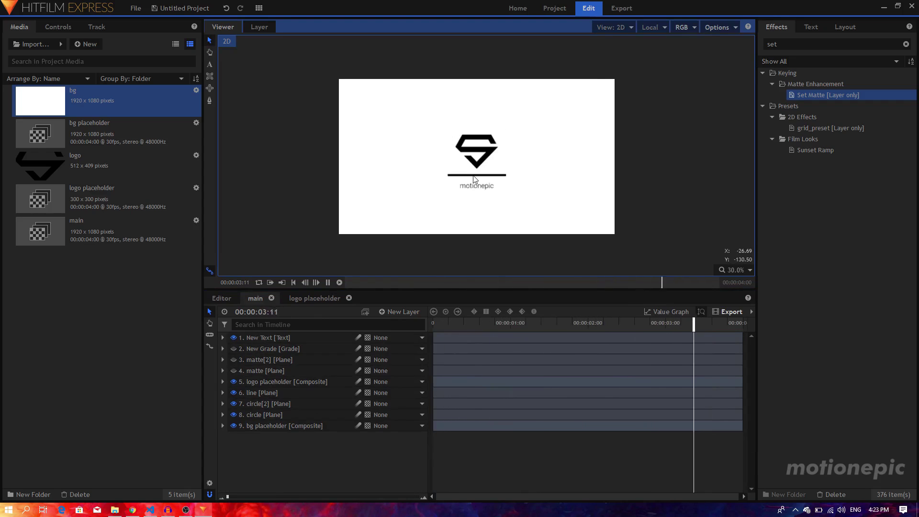
click(442, 323)
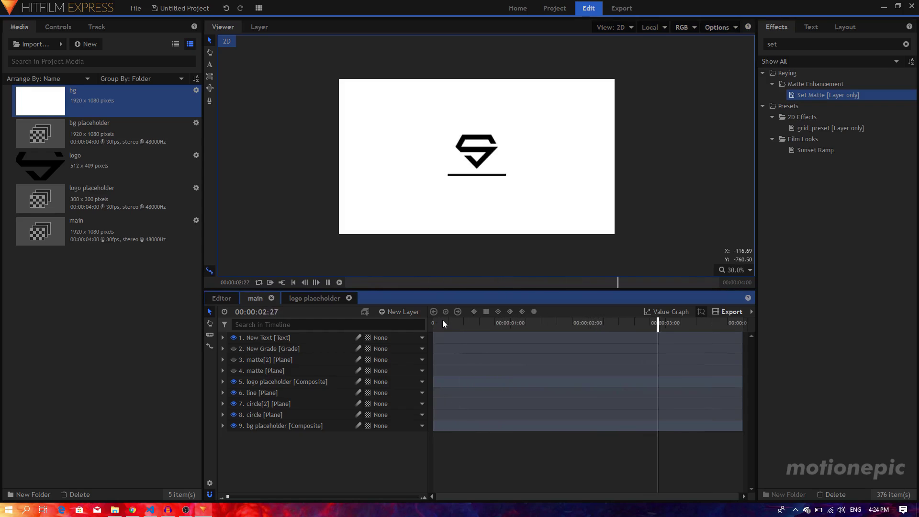
click(445, 324)
drag(445, 324, 410, 322)
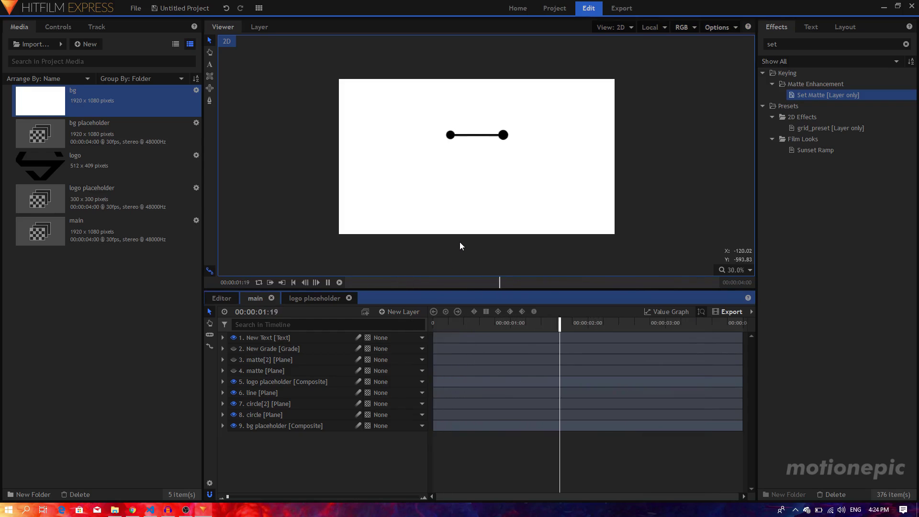
key(space)
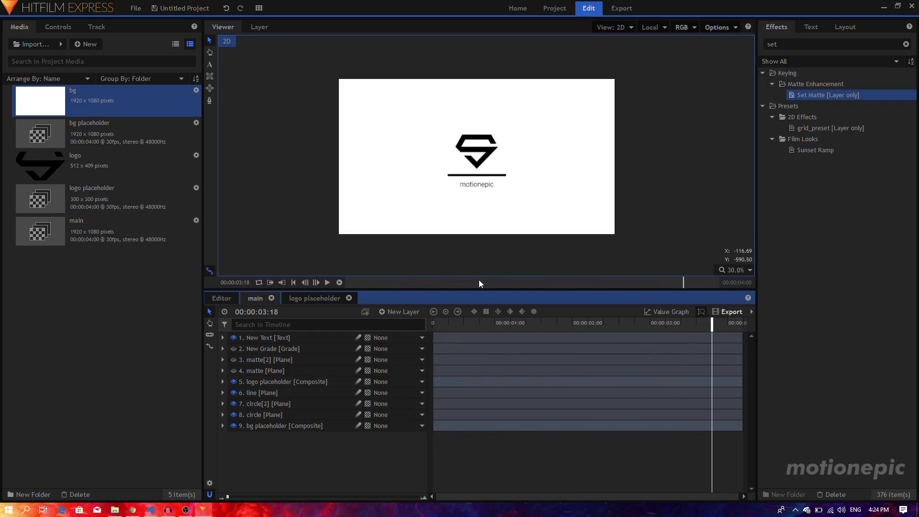
drag(449, 326, 431, 324)
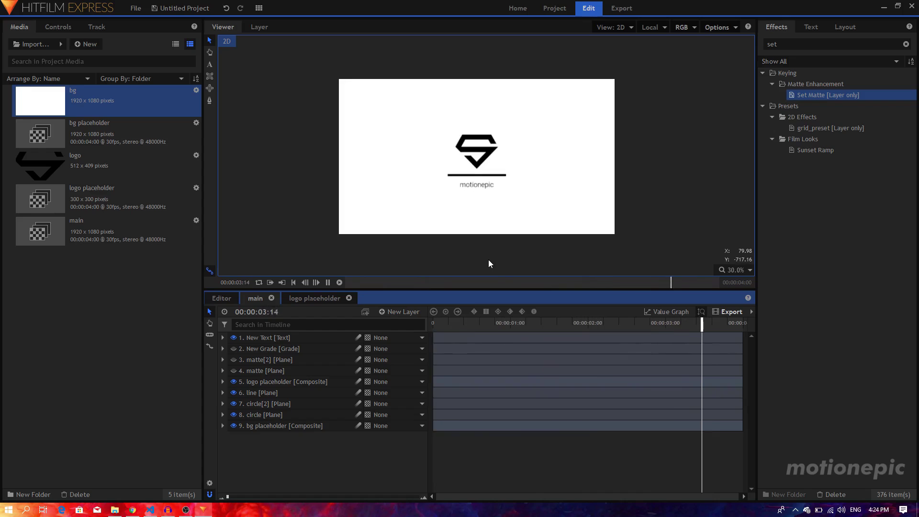
key(Home)
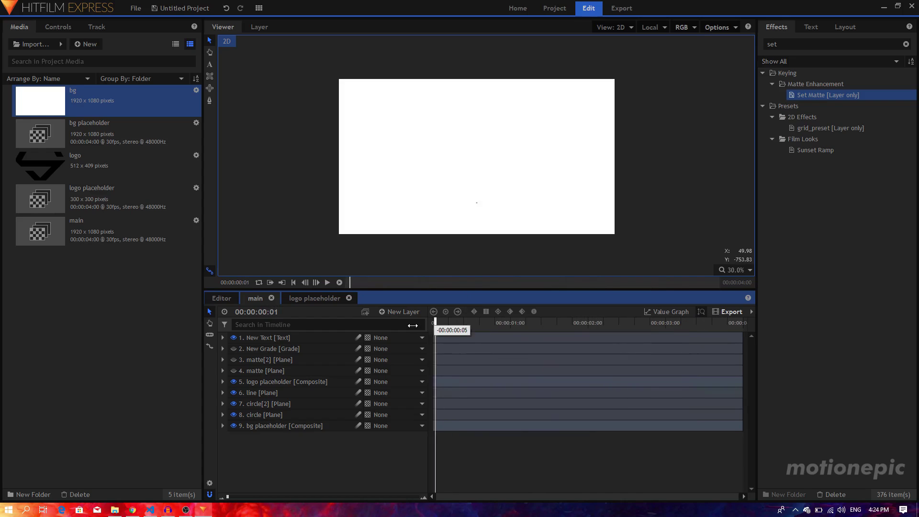